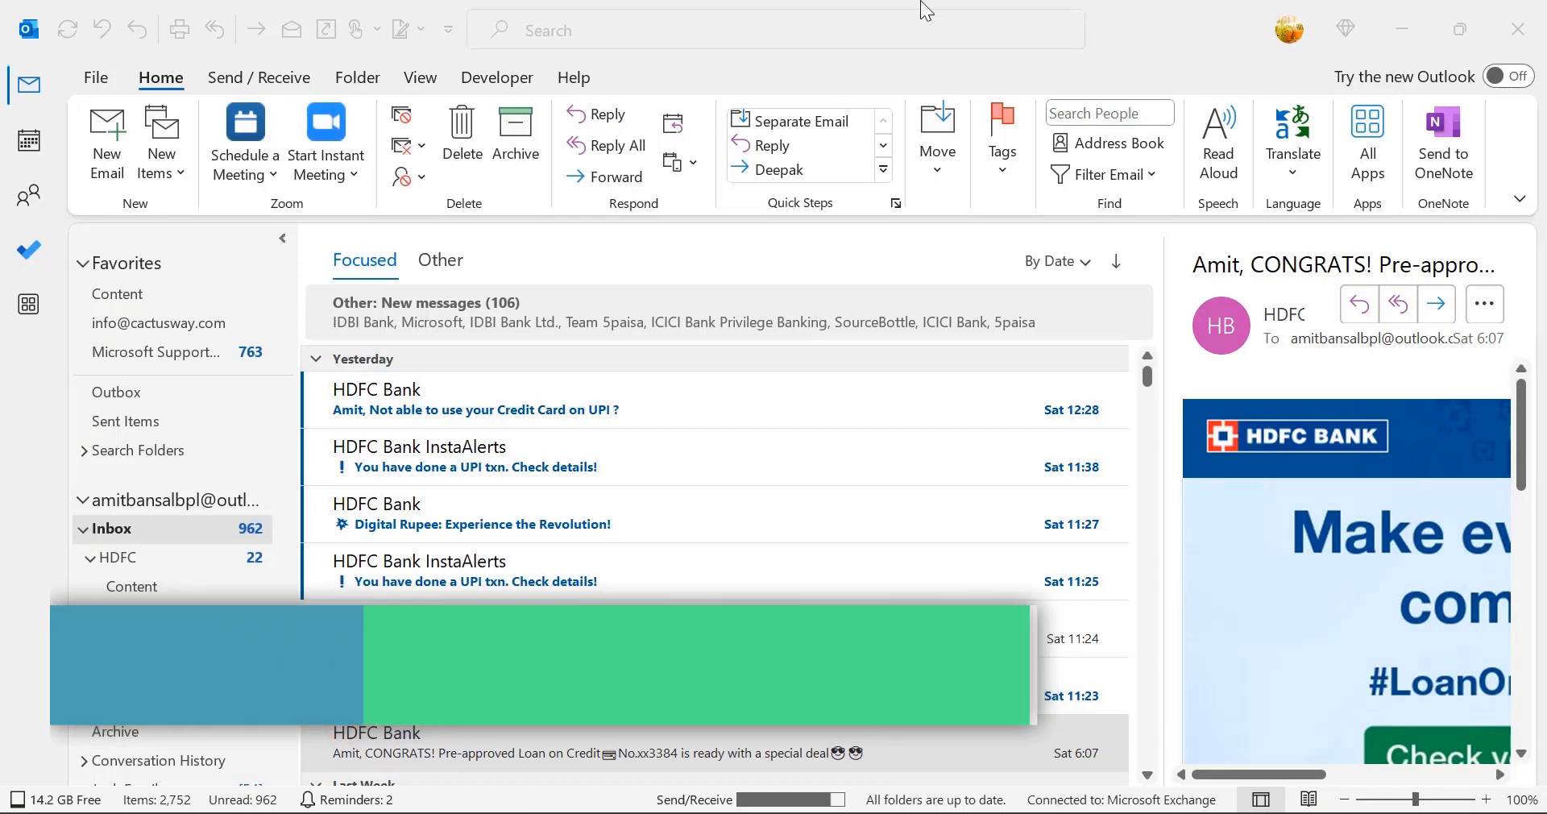
Start a new email message from the inbox
left_click(868, 46)
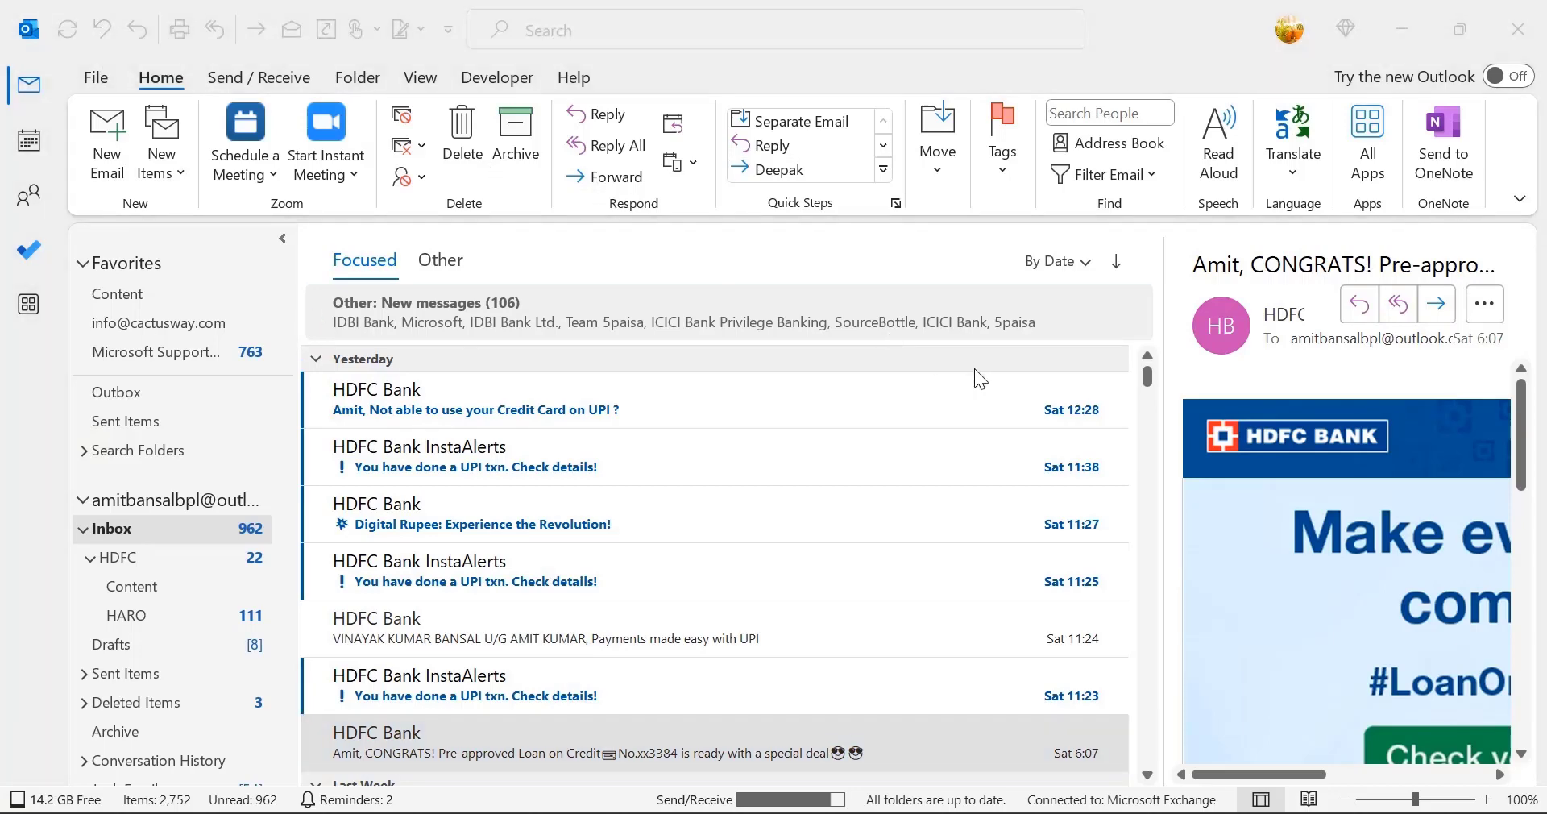
left_click(166, 62)
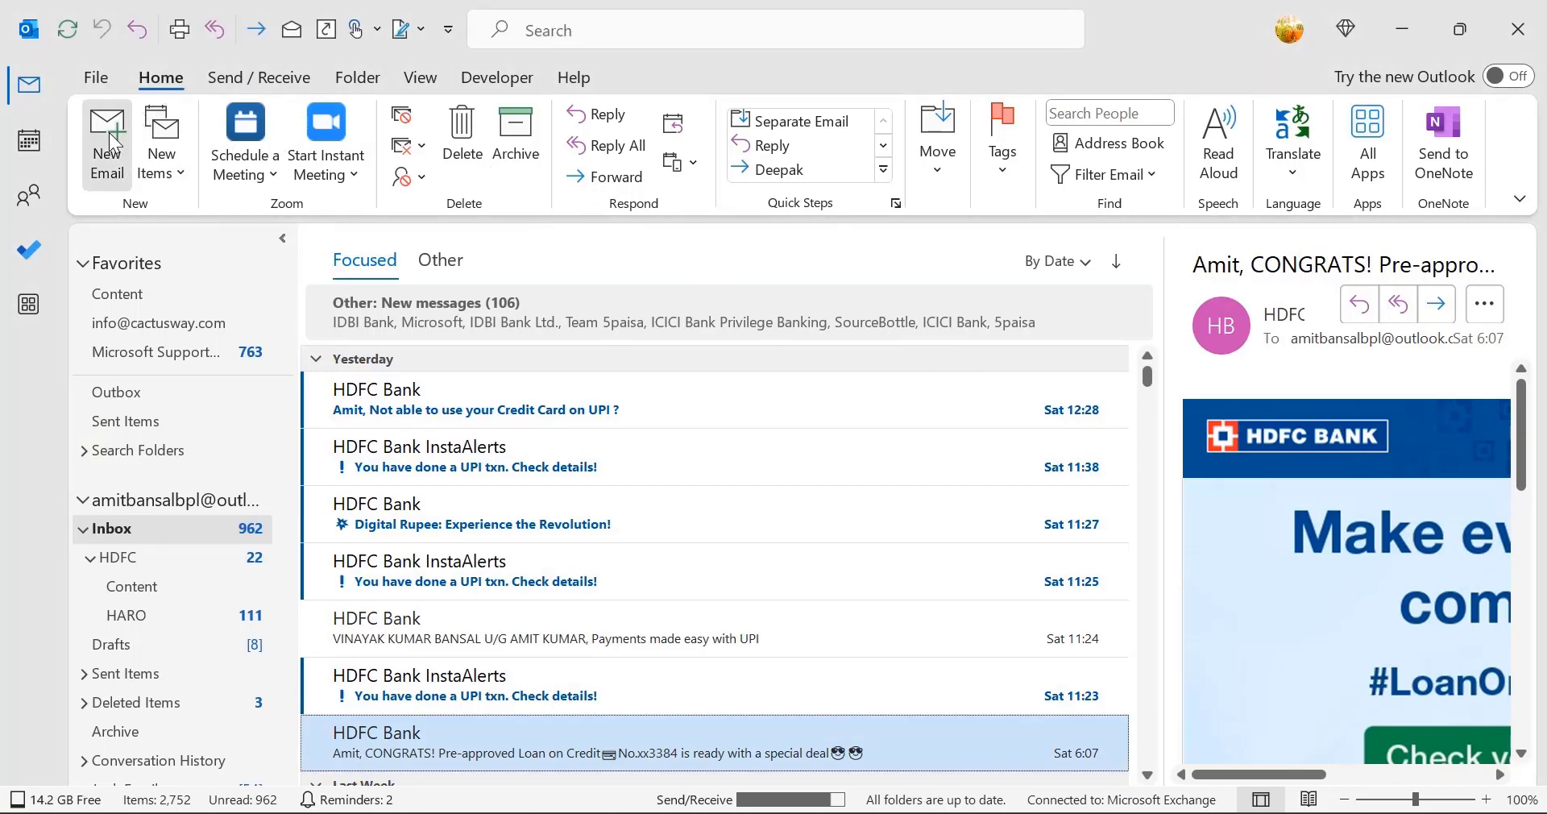
left_click(109, 132)
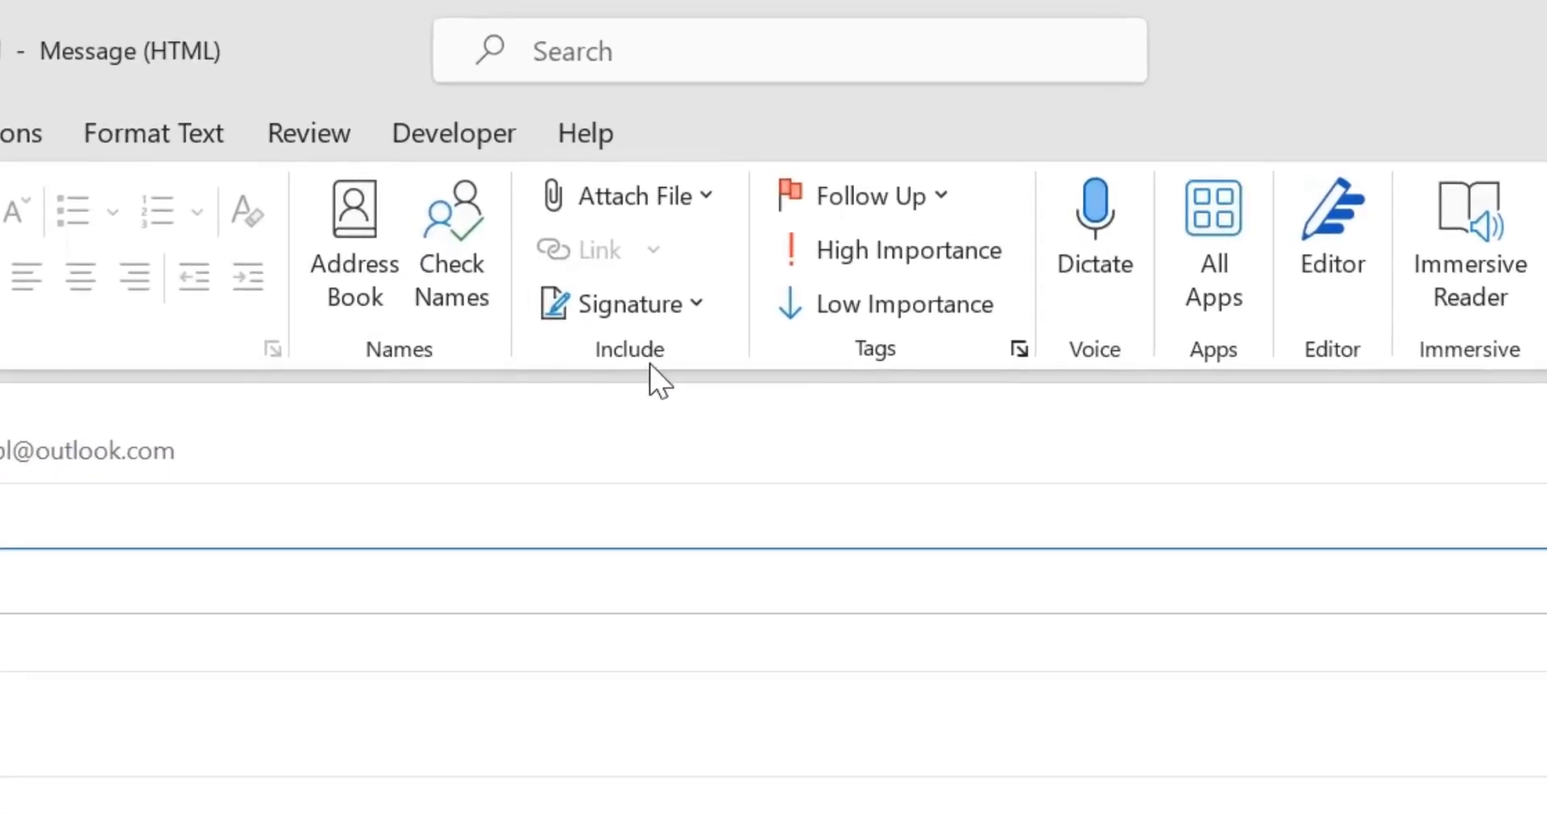
Add the message window's Signature command from the ribbon to the Quick Access Toolbar and remove it again
right_click(683, 317)
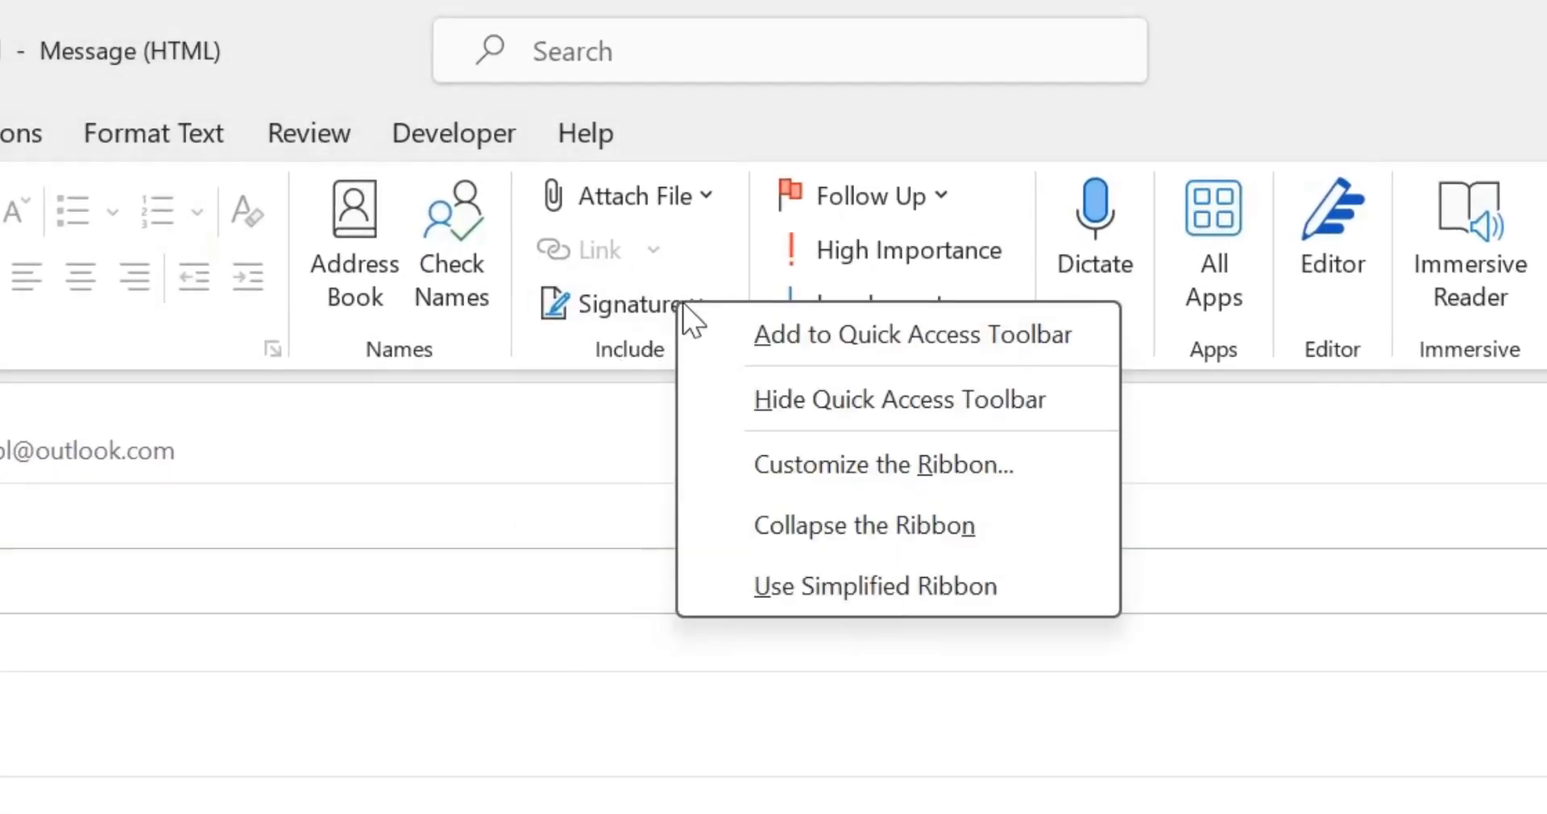
left_click(729, 337)
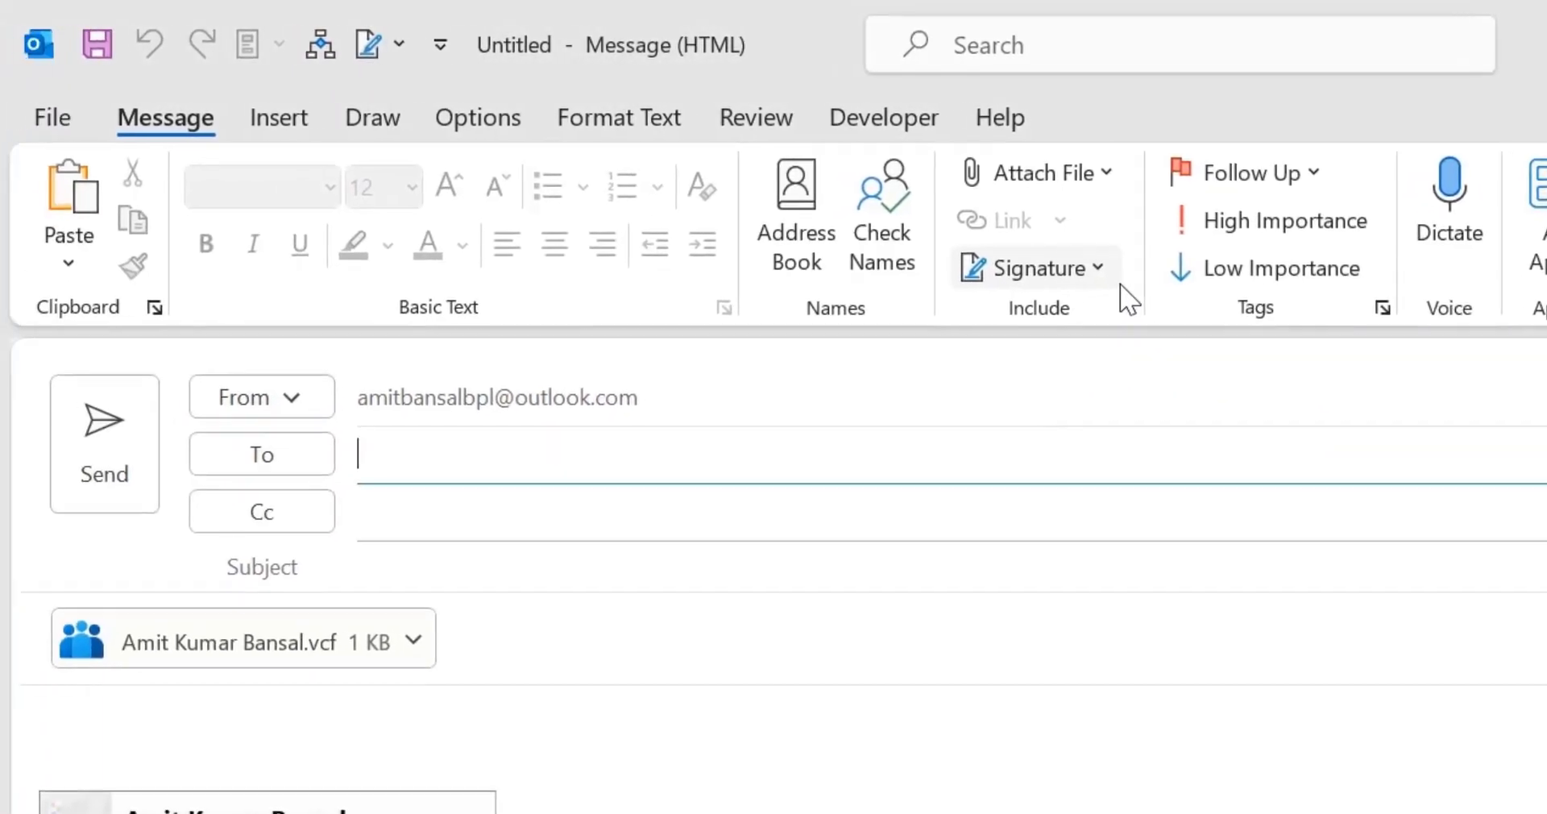
right_click(375, 50)
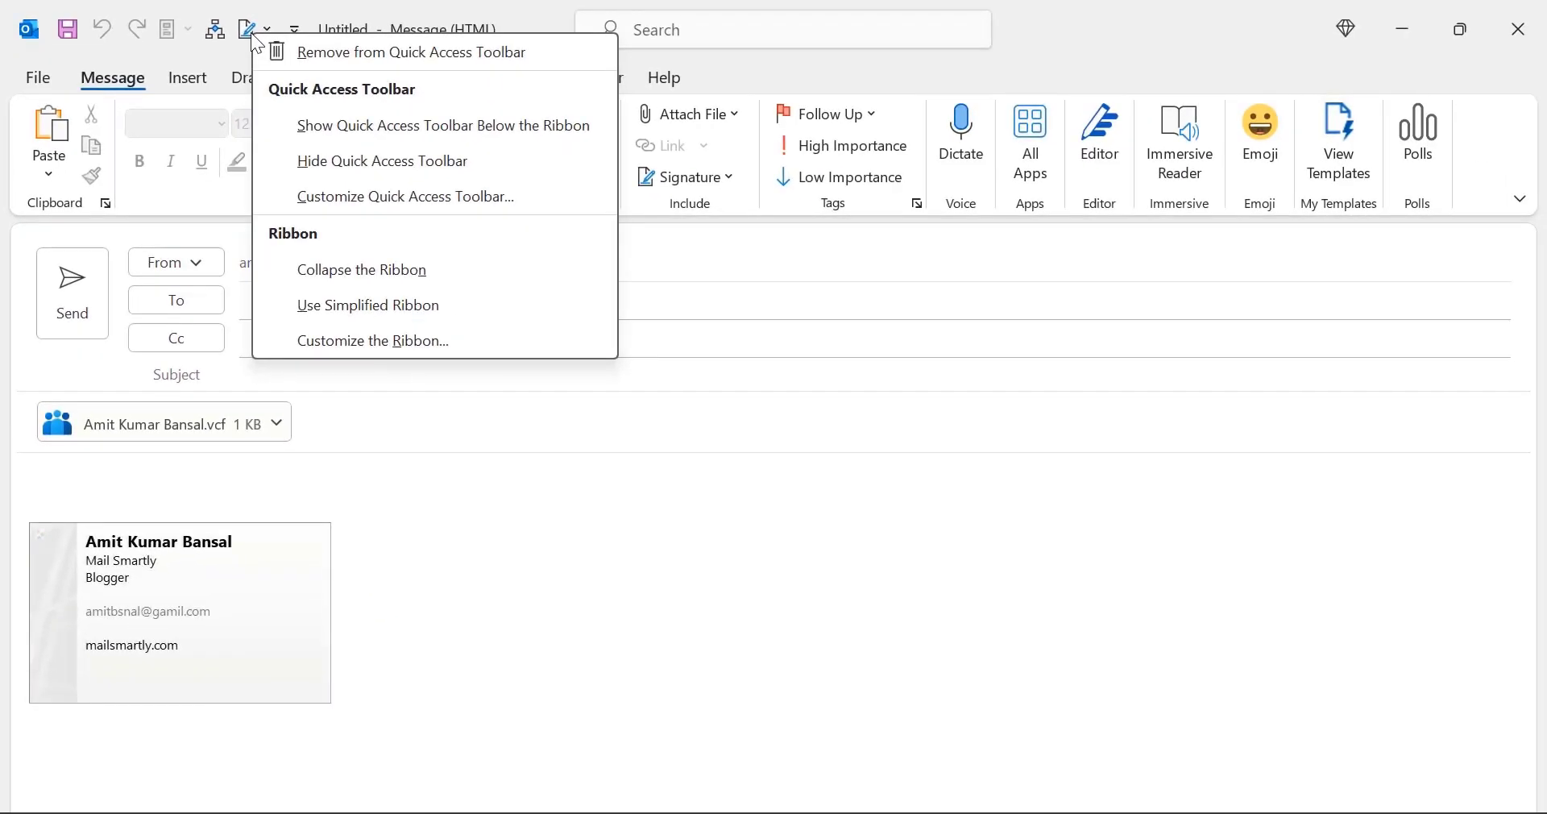
left_click(299, 50)
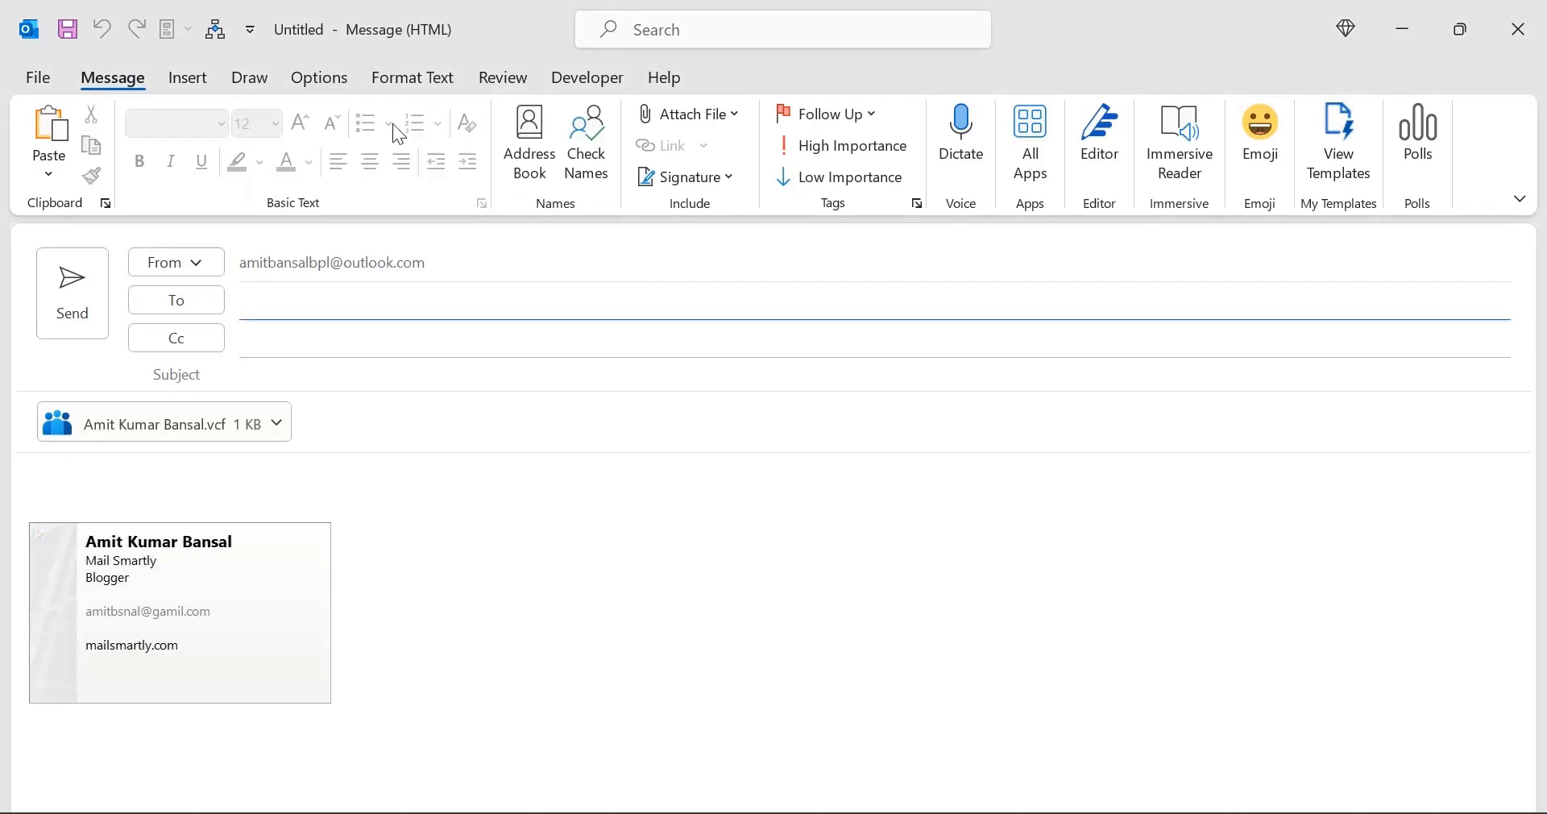
Open the Quick Access Toolbar customization options for the message window and list All Commands
left_click(251, 31)
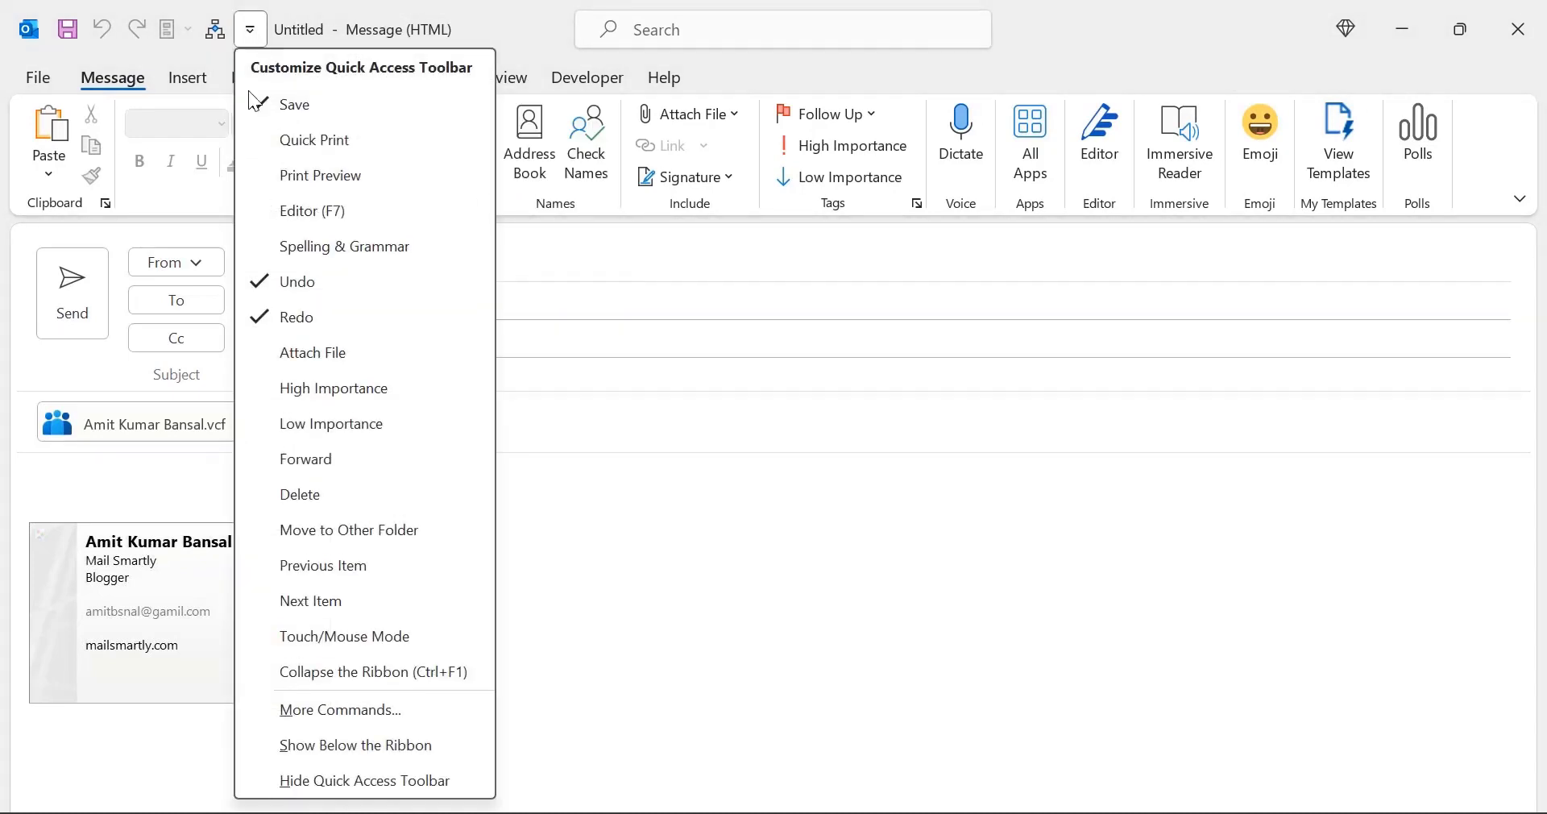
left_click(355, 710)
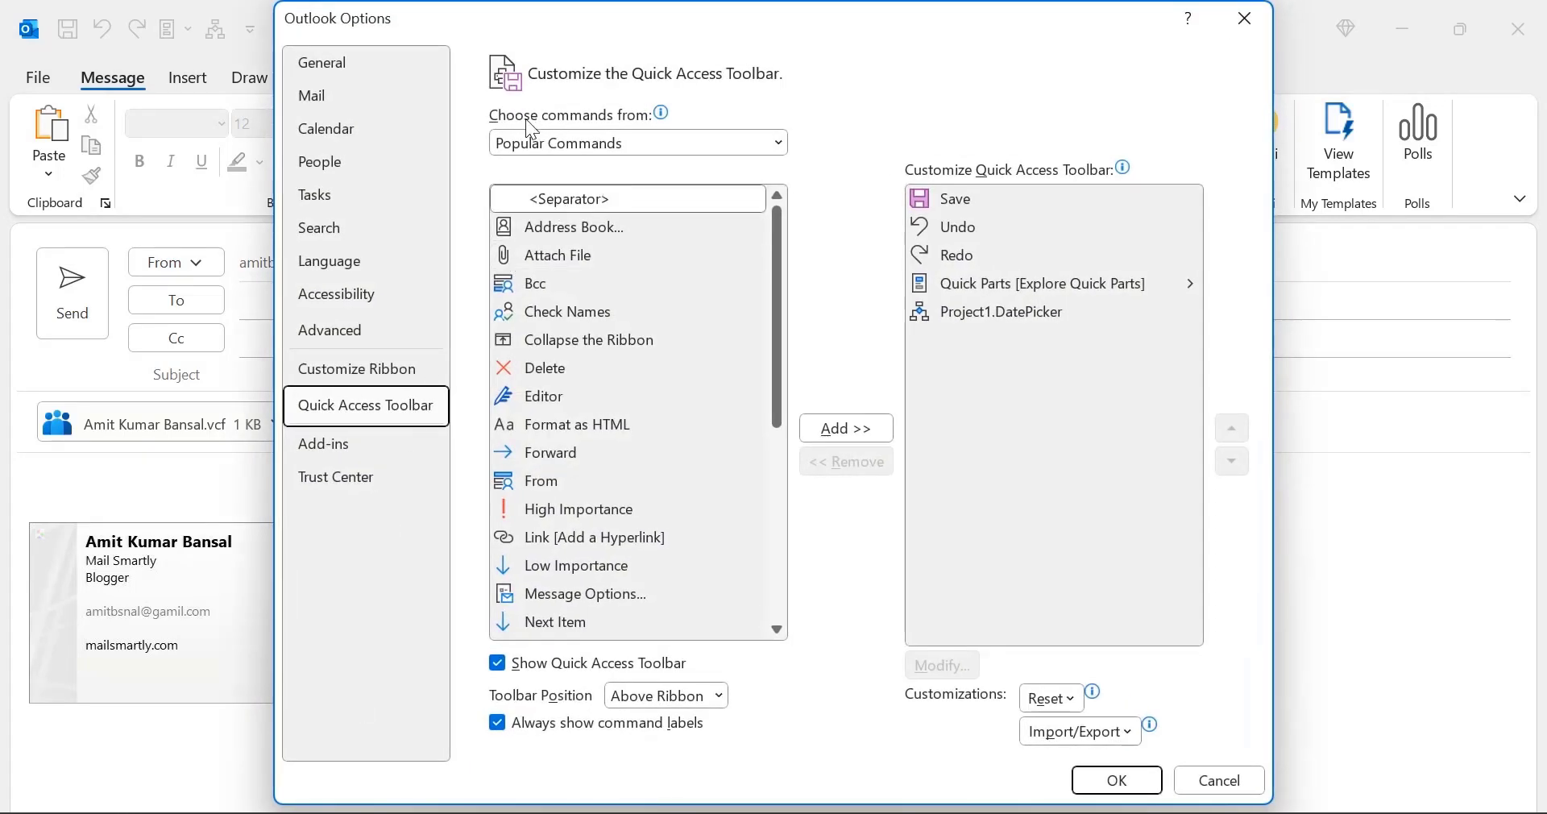
left_click(776, 145)
left_click(586, 232)
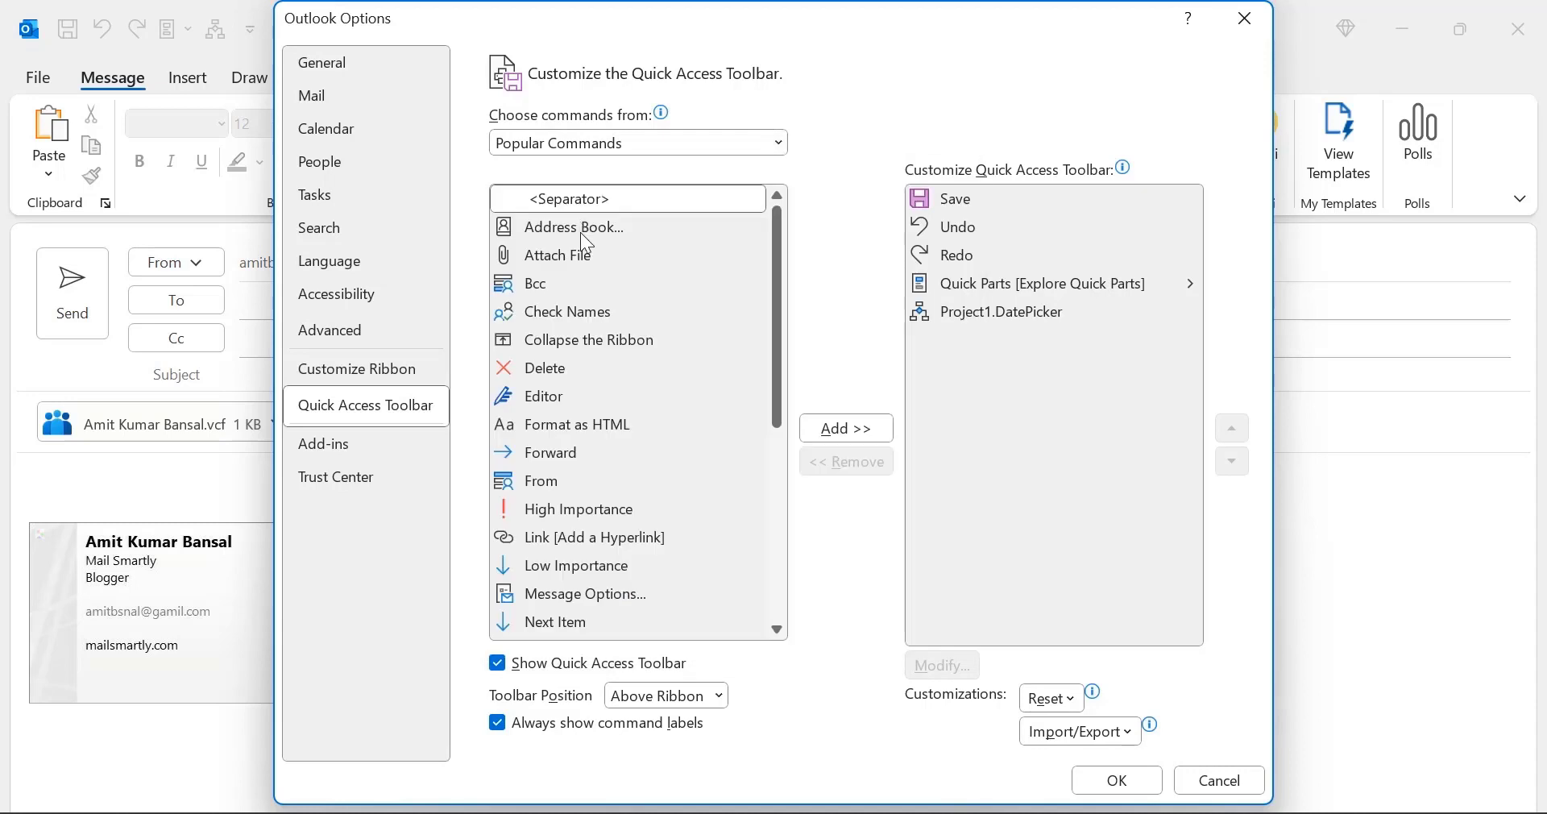
Find the first Signature command in the list, add it to the Quick Access Toolbar and apply the options
scroll(651, 403, "down", 20)
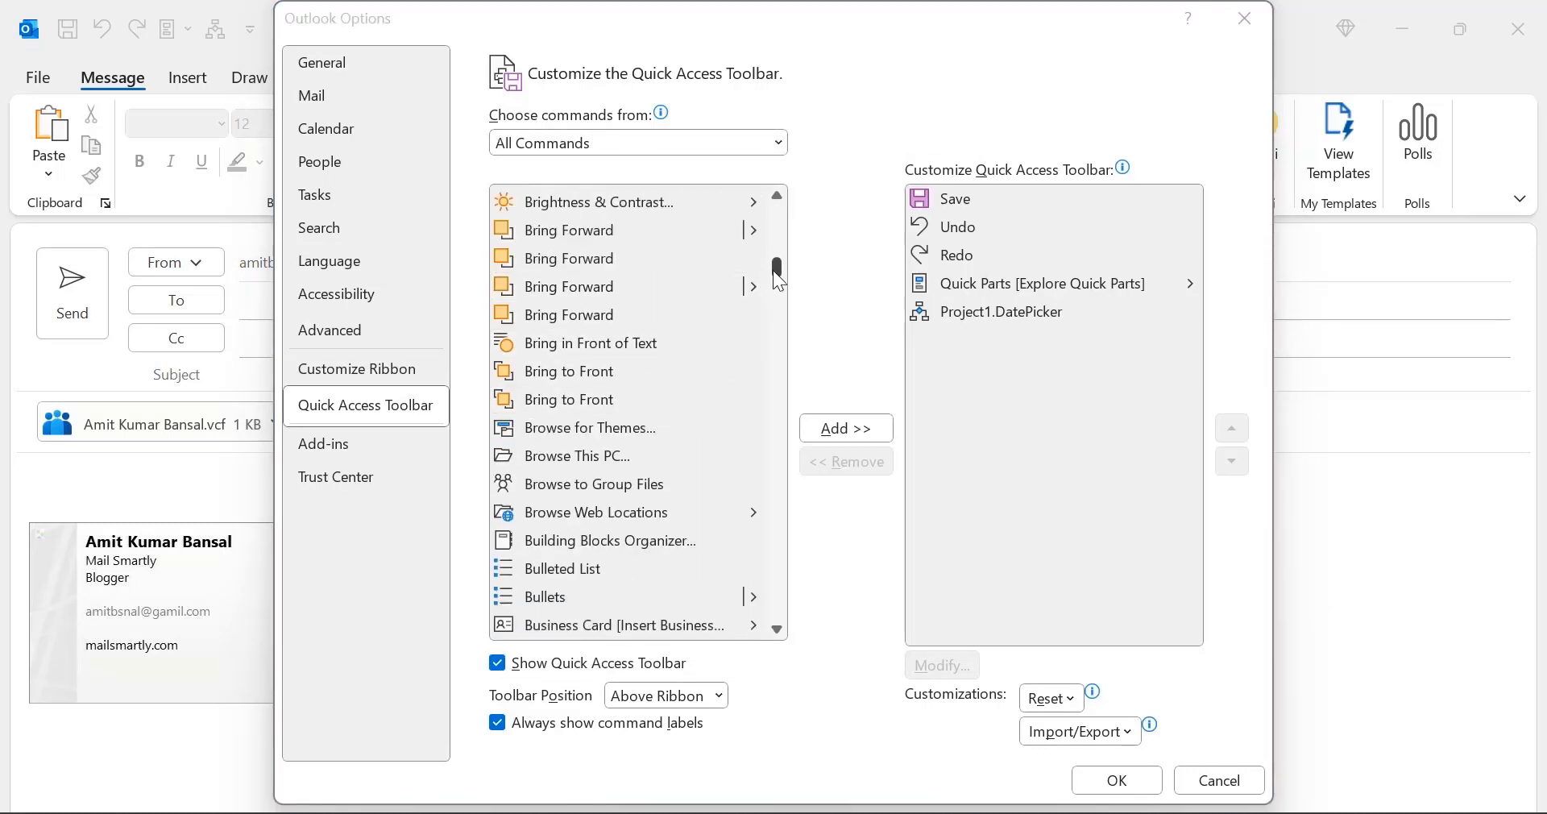
left_click_drag(777, 267, 801, 560)
scroll(648, 400, "up", 2)
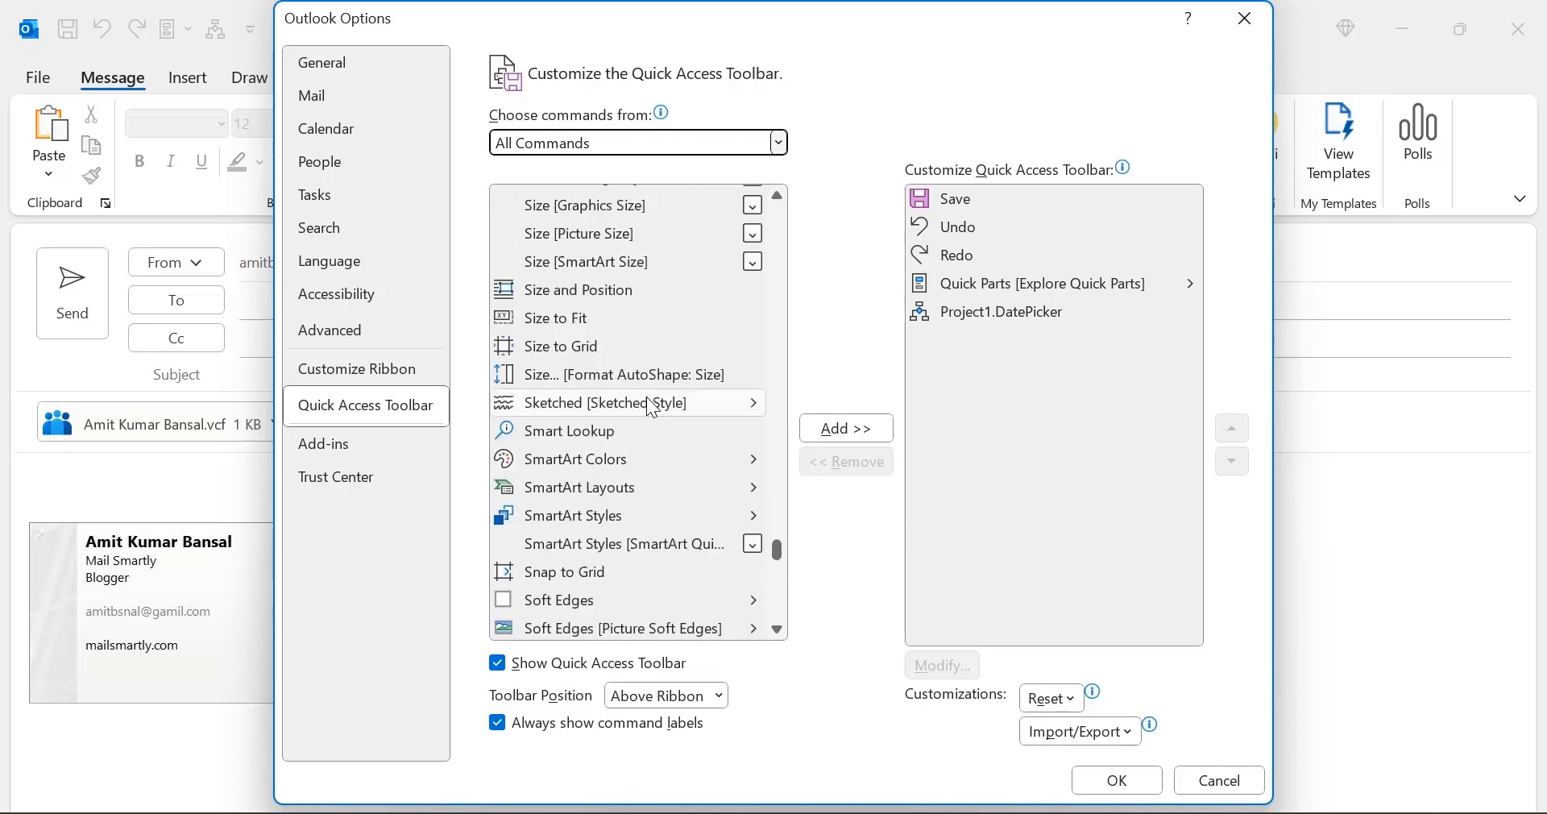
scroll(649, 400, "up", 5)
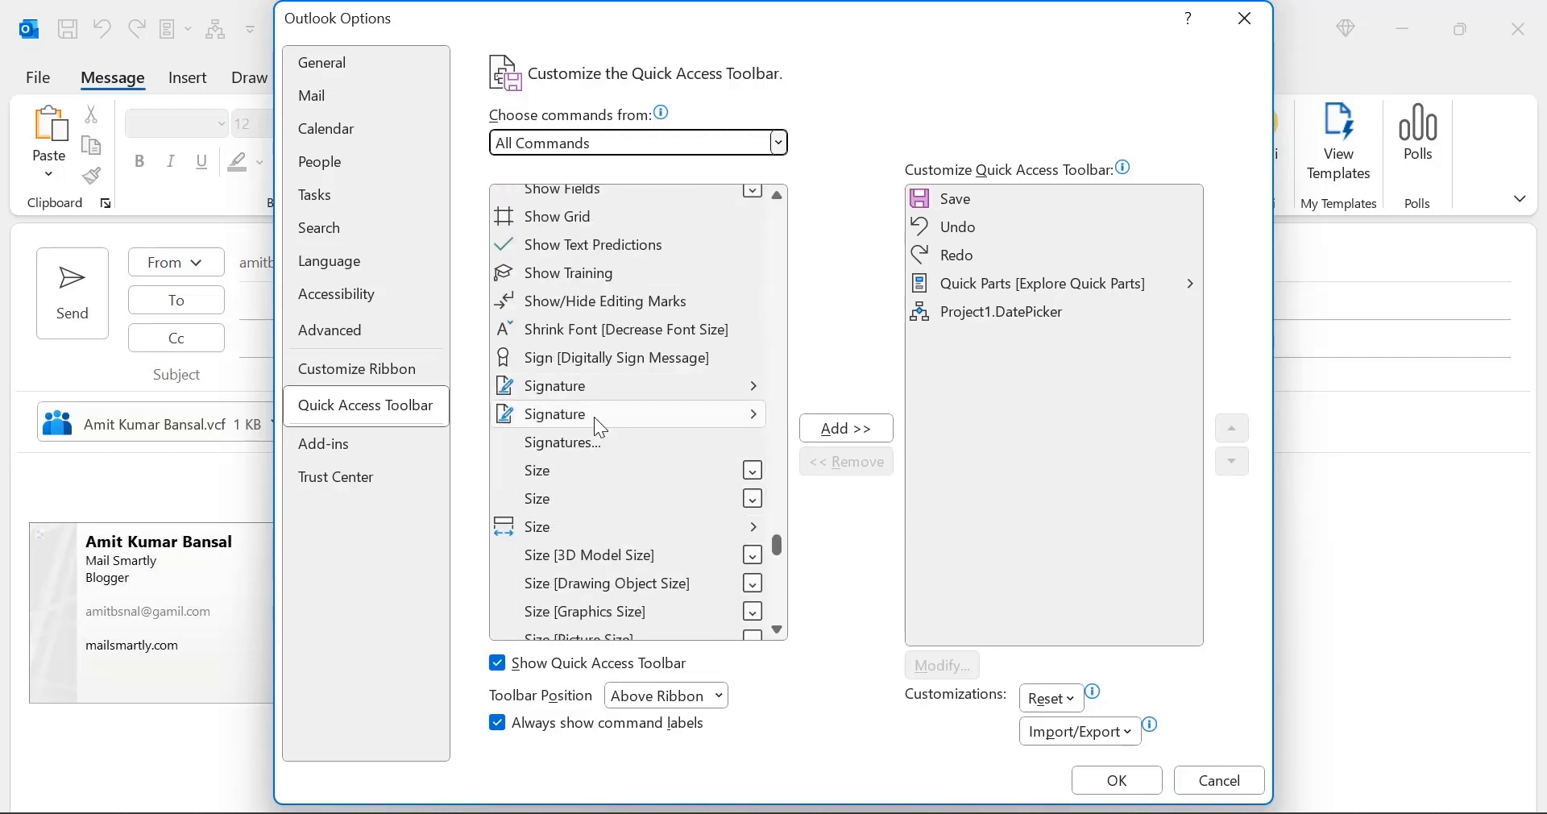
left_click(589, 395)
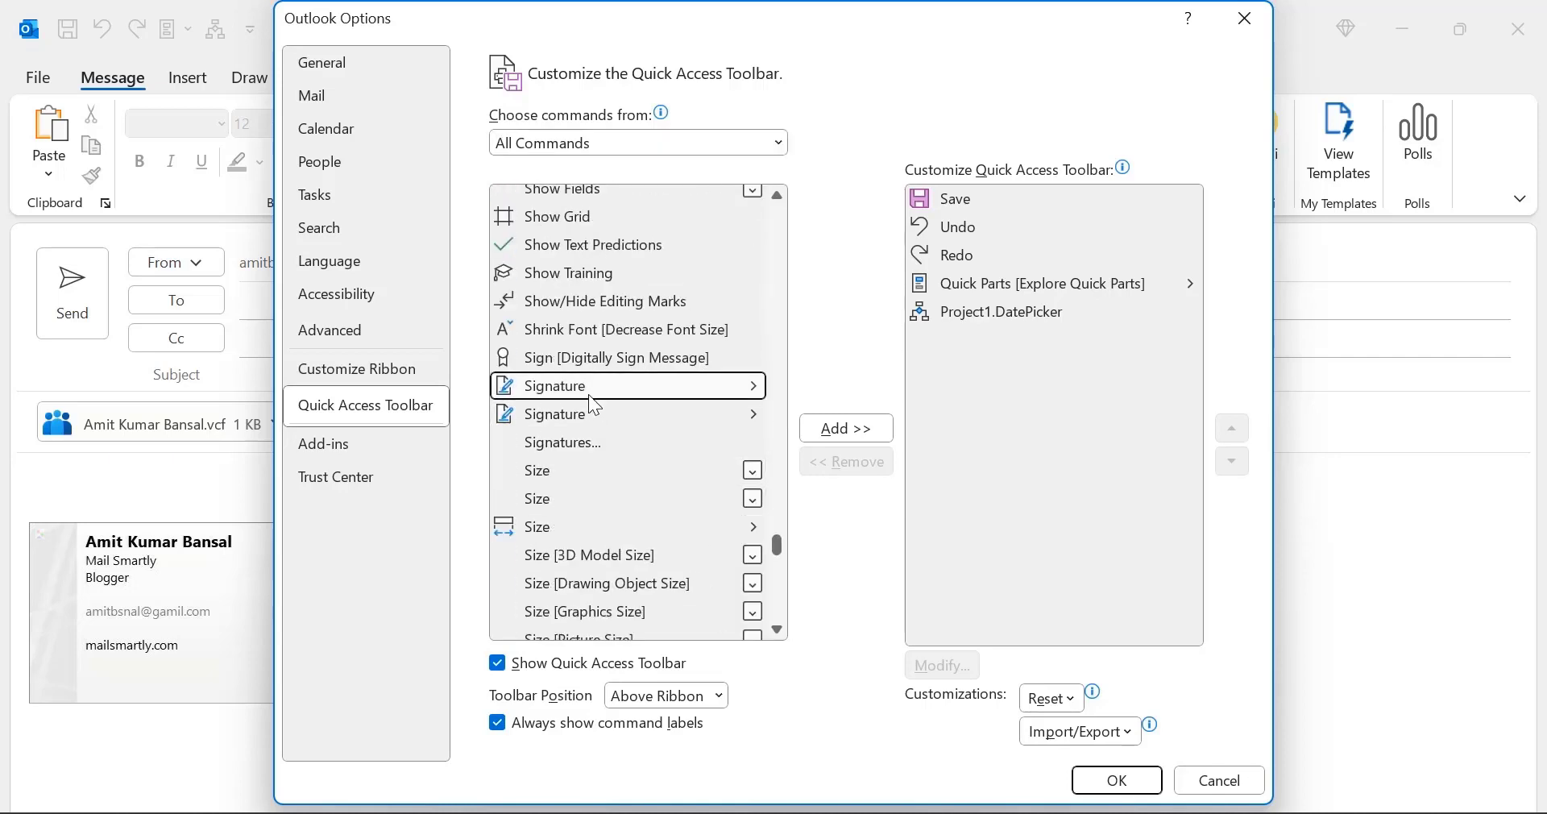
left_click(846, 428)
left_click(1102, 781)
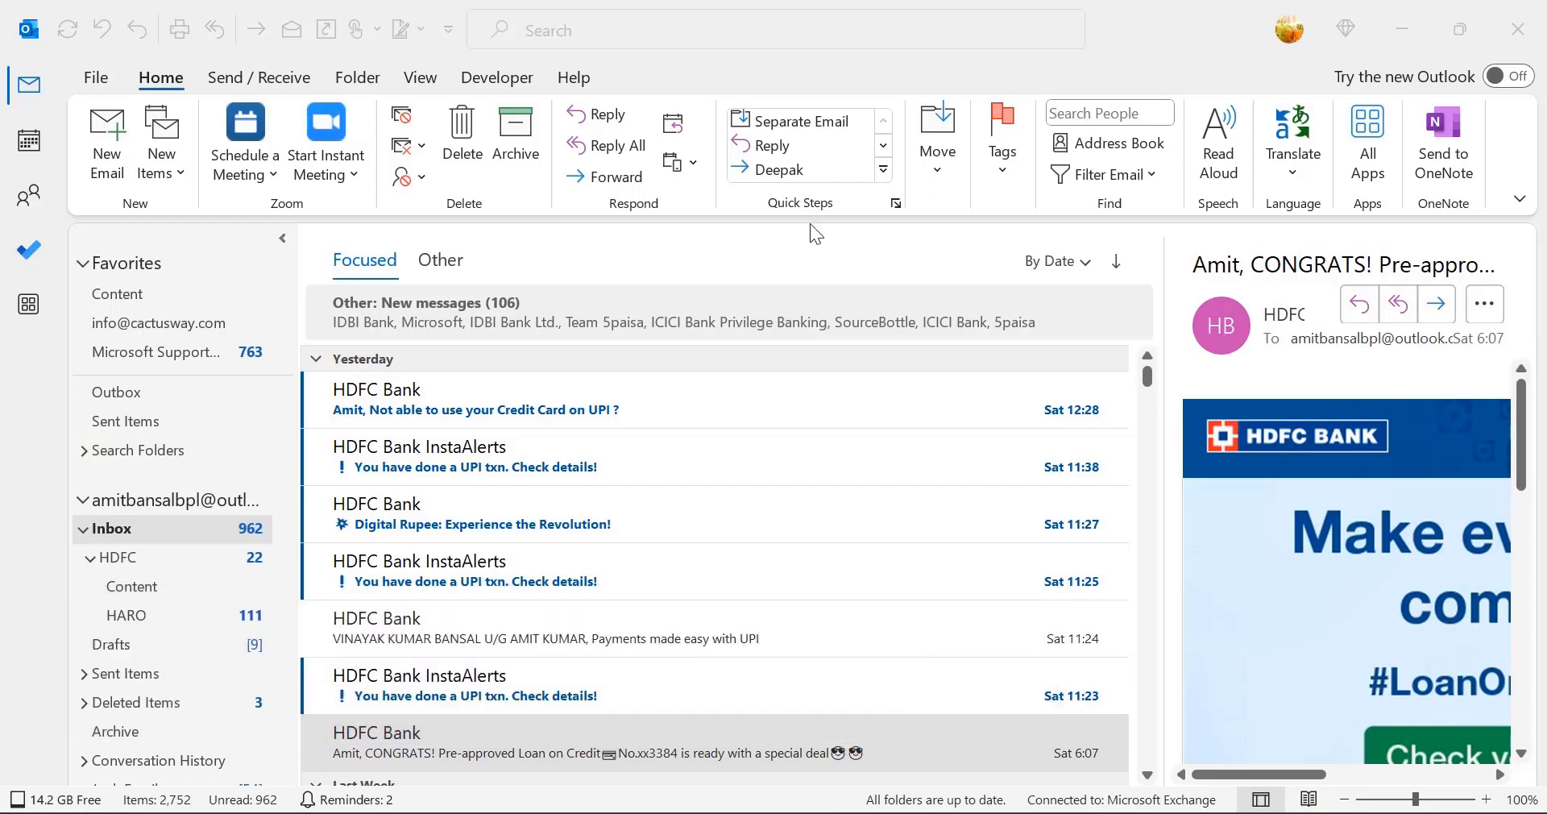
Enable showing reminders on top of other windows in Outlook's advanced options and apply the change
left_click(17, 482)
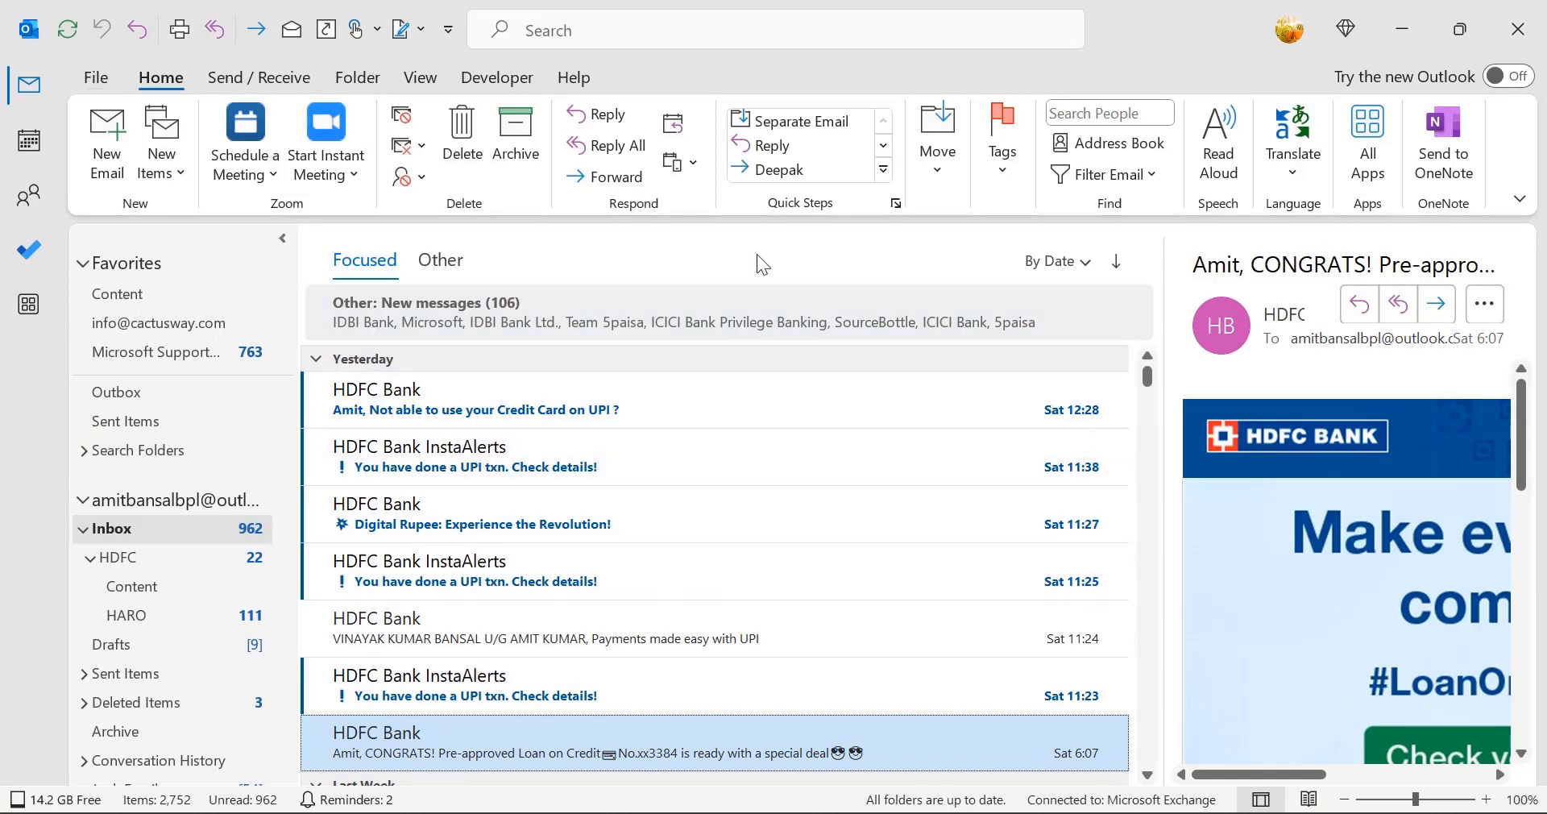
left_click(95, 79)
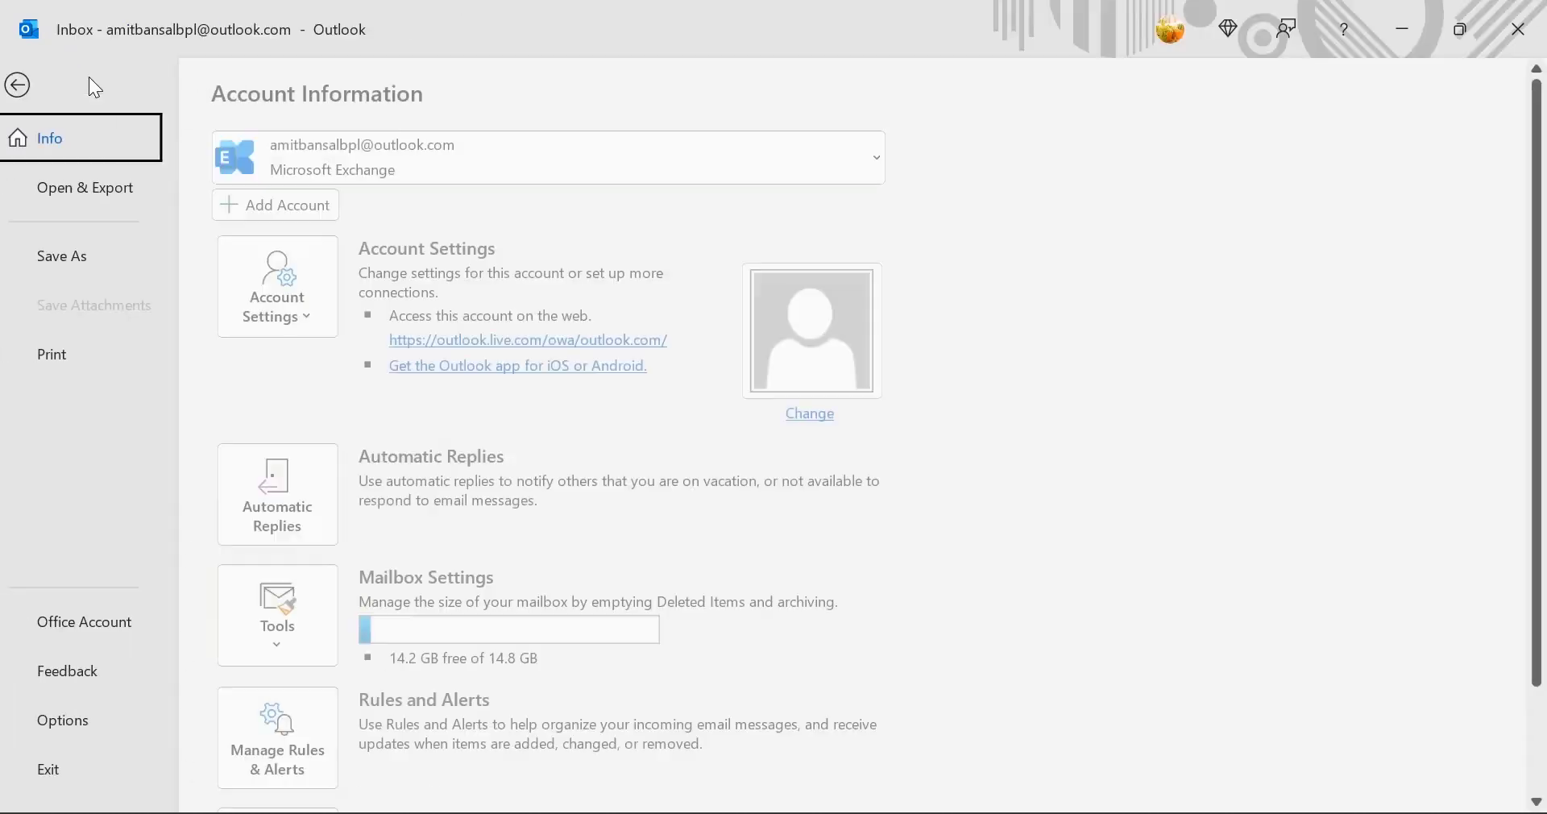
left_click(81, 722)
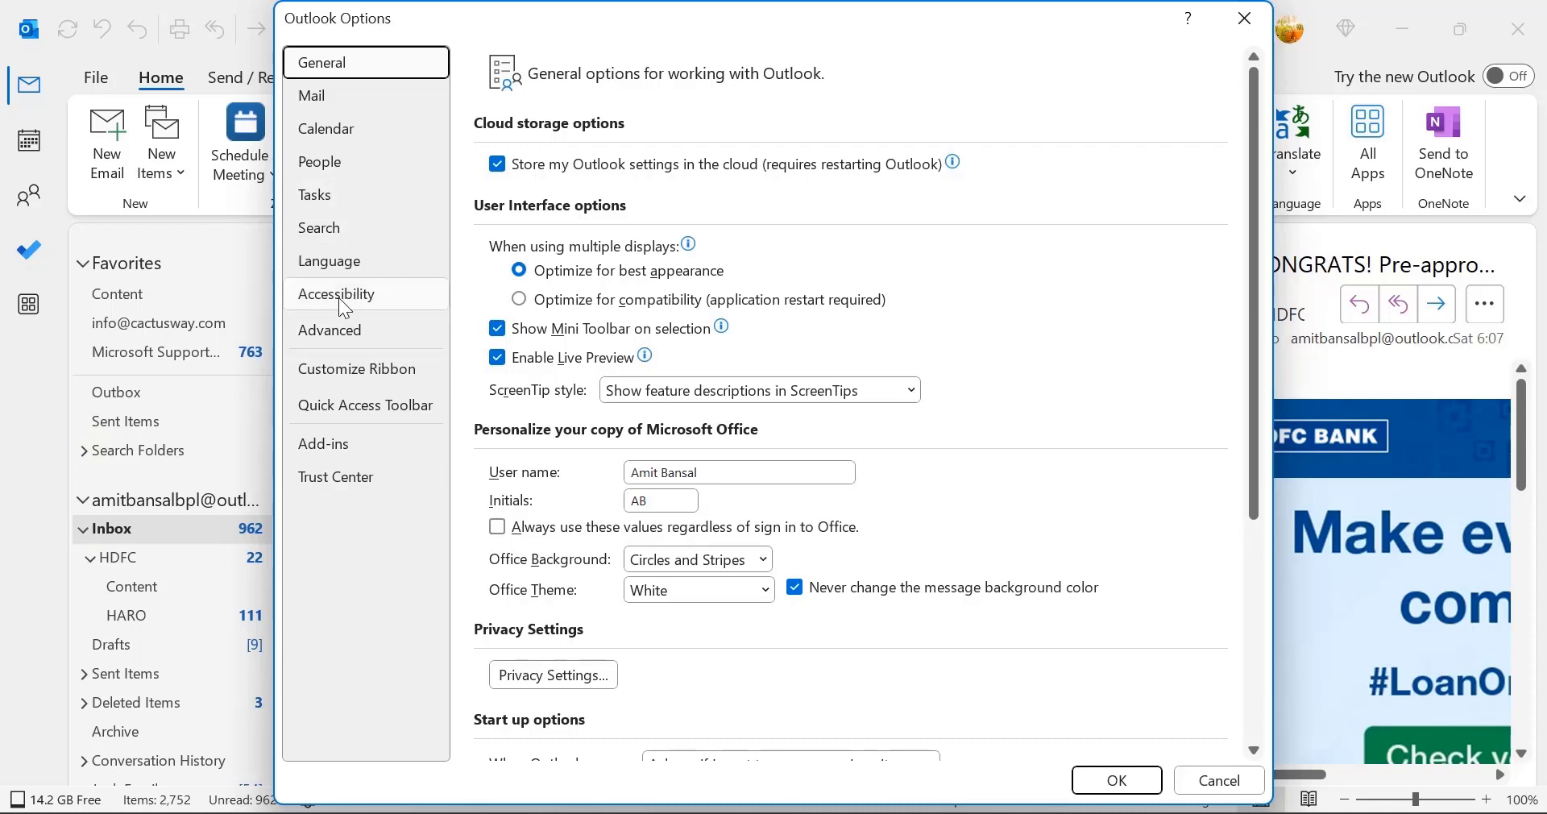
left_click(338, 337)
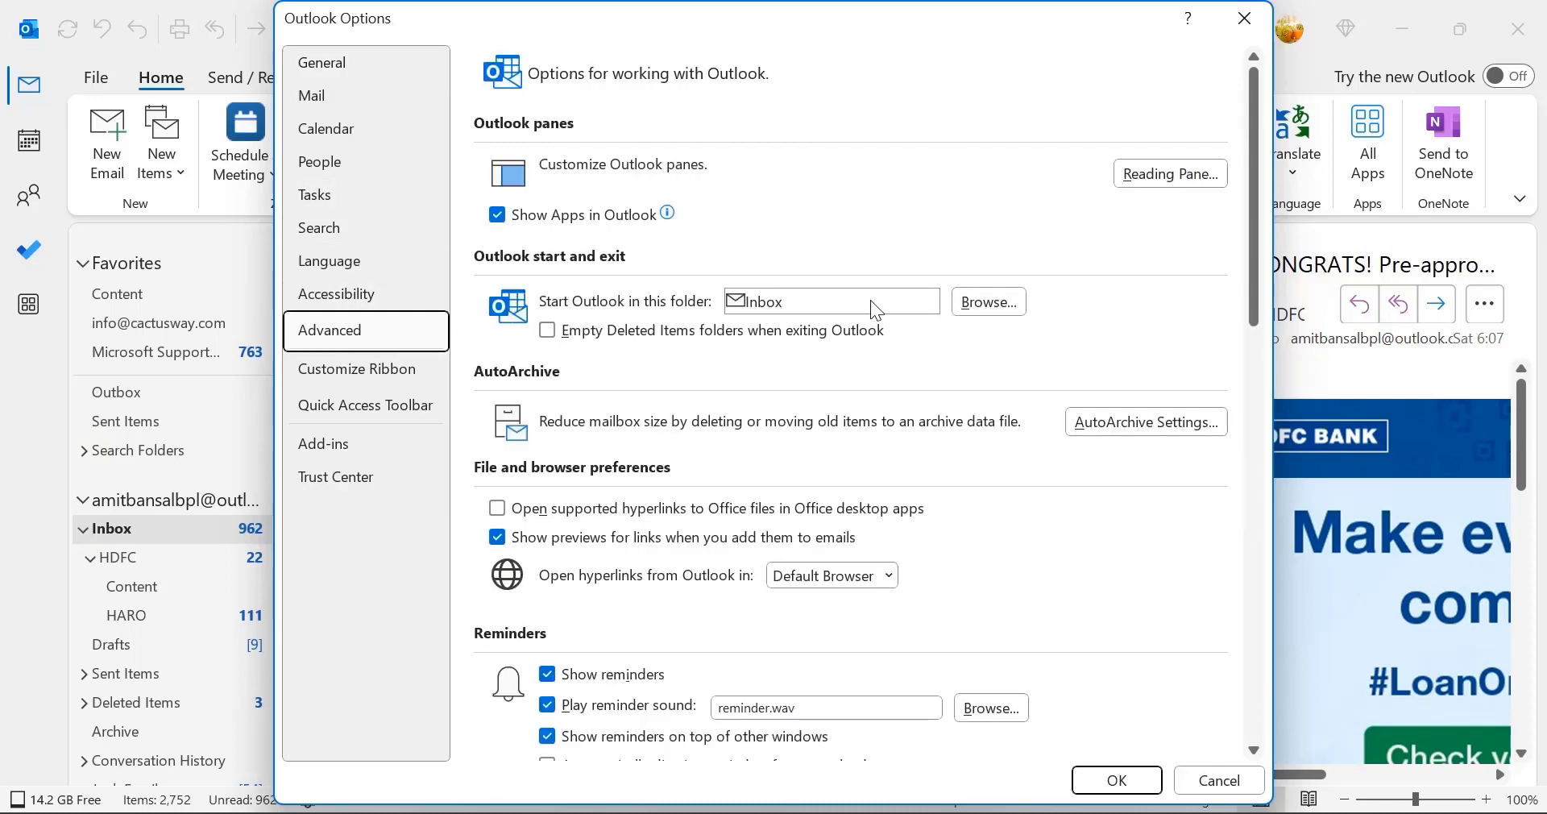
scroll(685, 443, "down", 3)
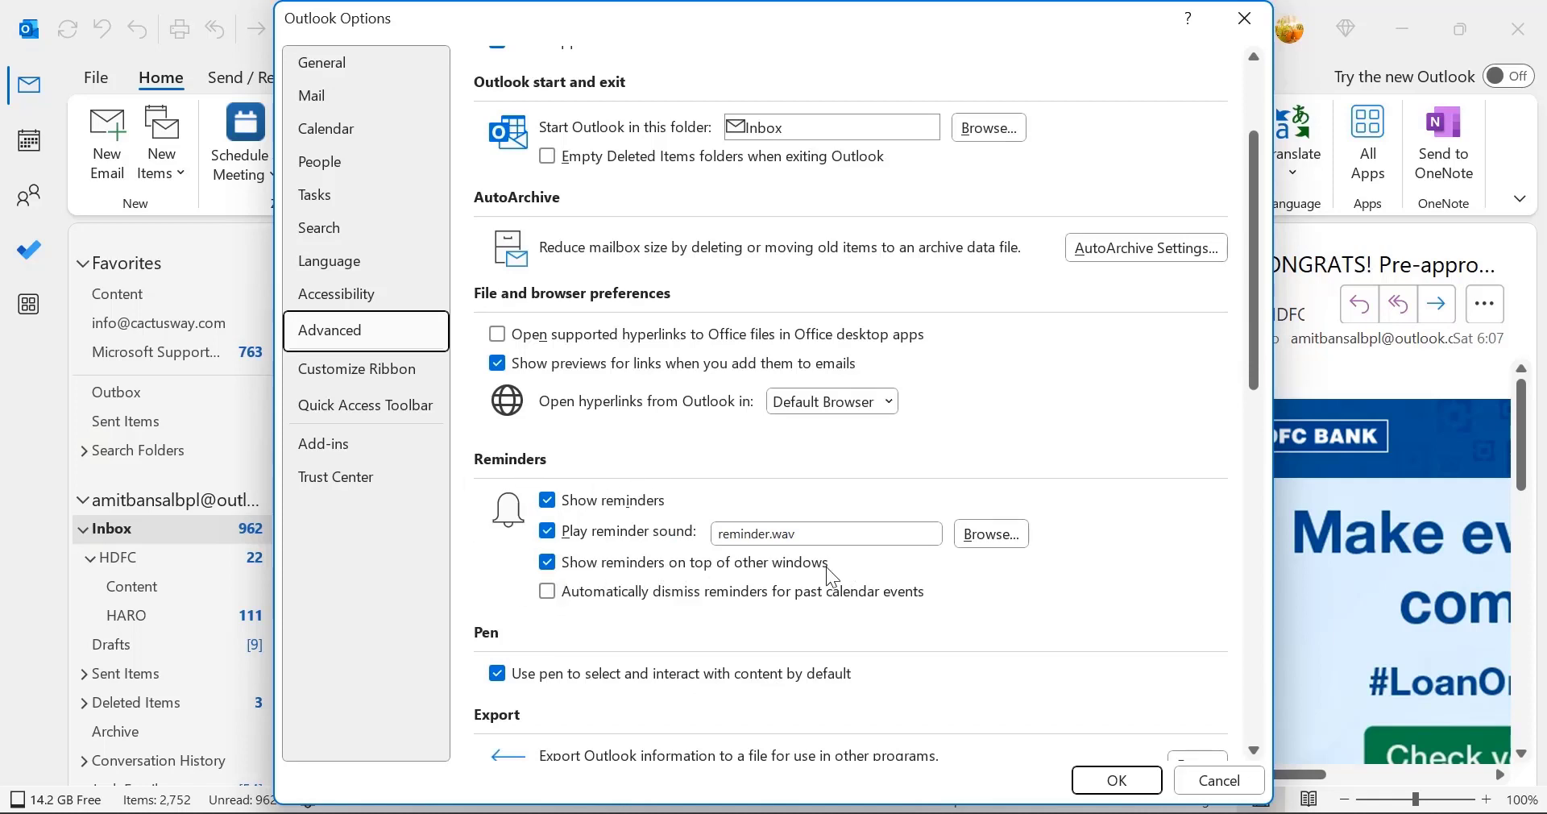
left_click(553, 564)
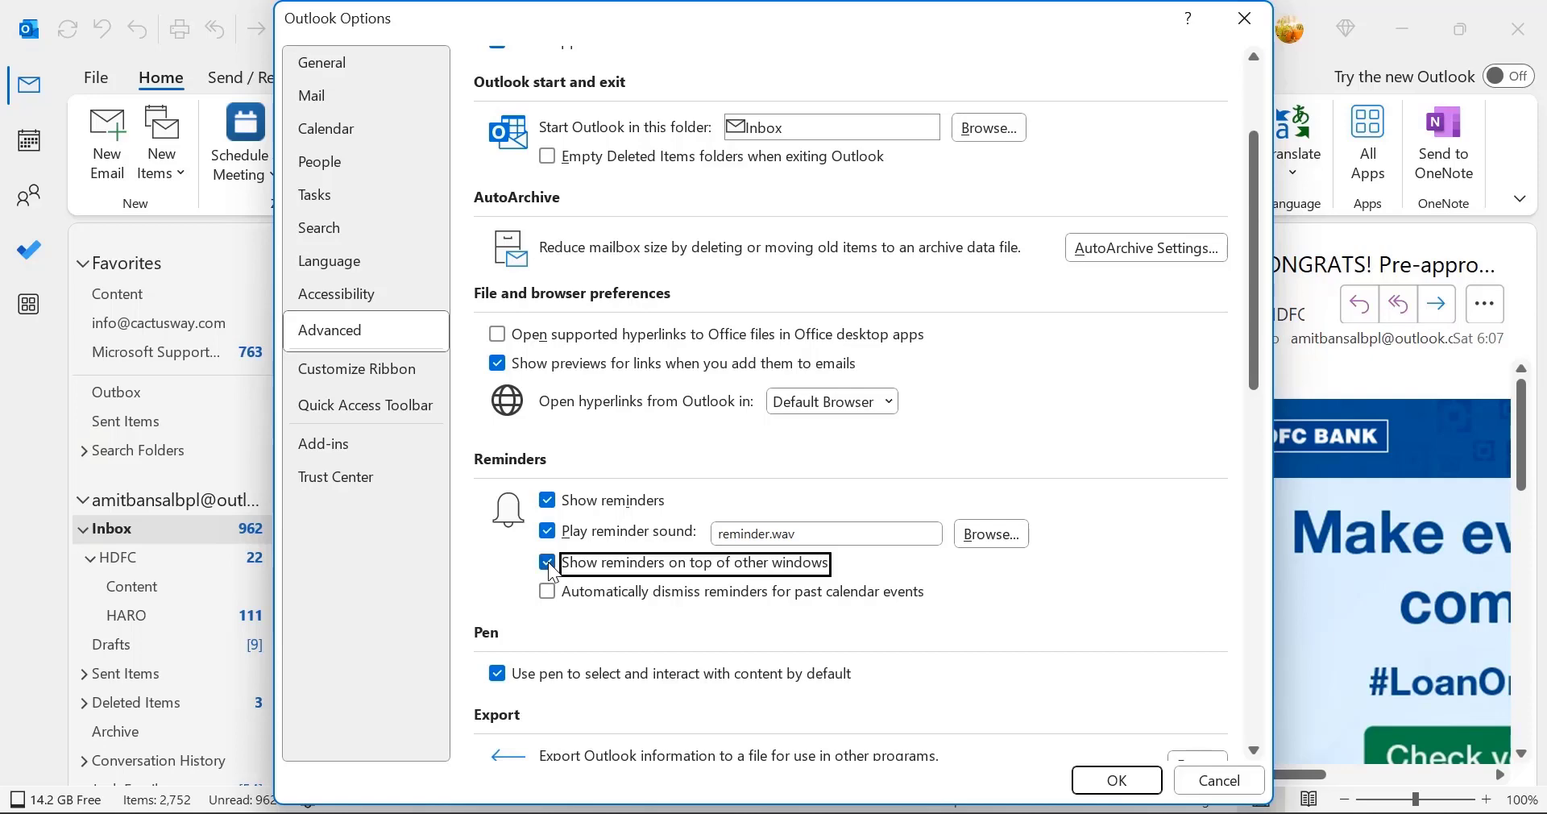
left_click(1153, 776)
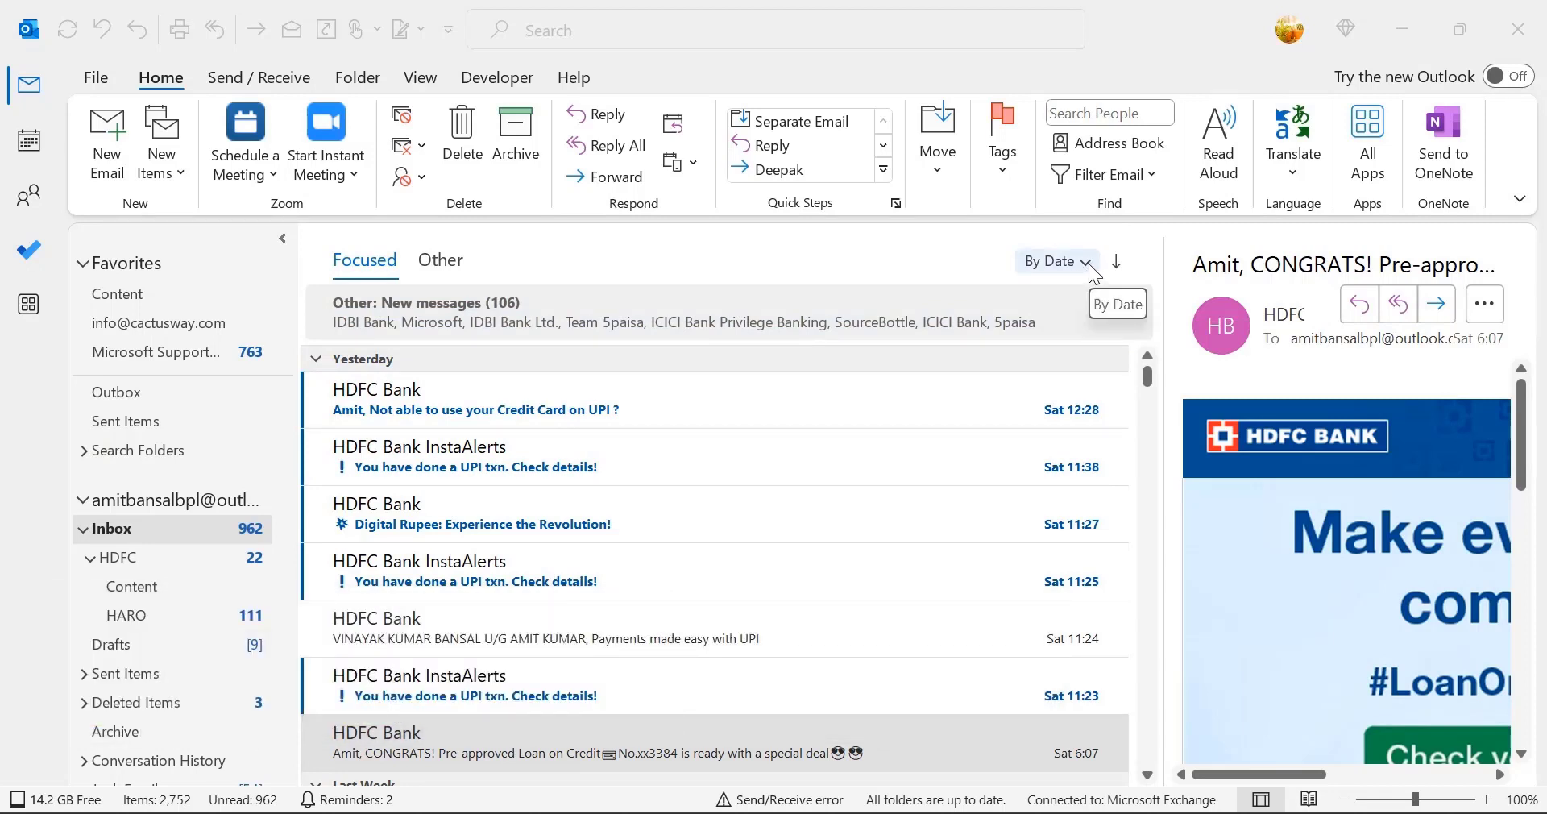
Arrange the inbox by Subject, look through the messages, and return the arrangement to Date (Conversations)
left_click(1089, 263)
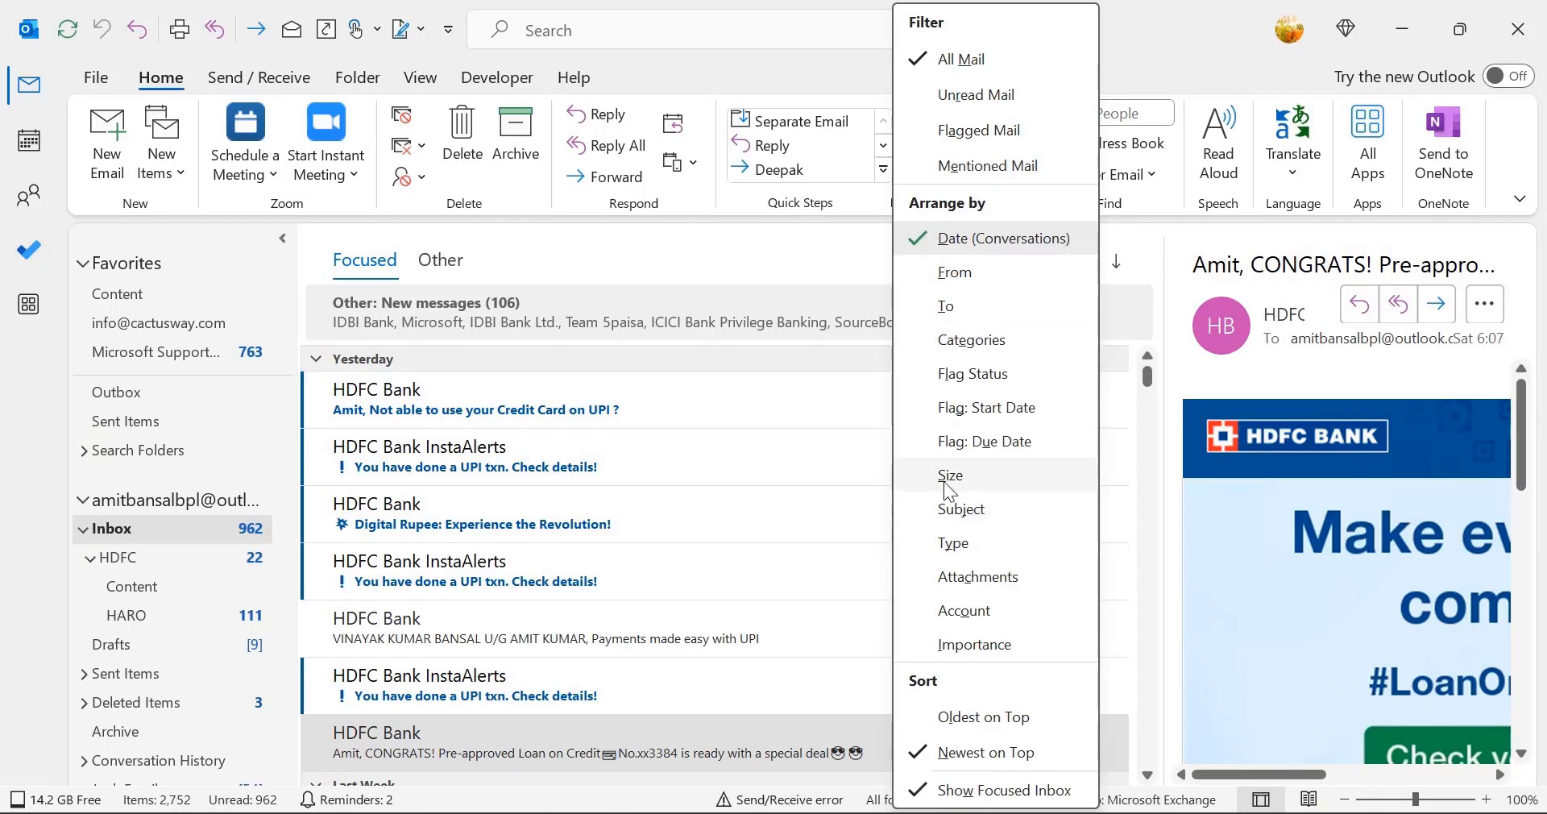
left_click(955, 509)
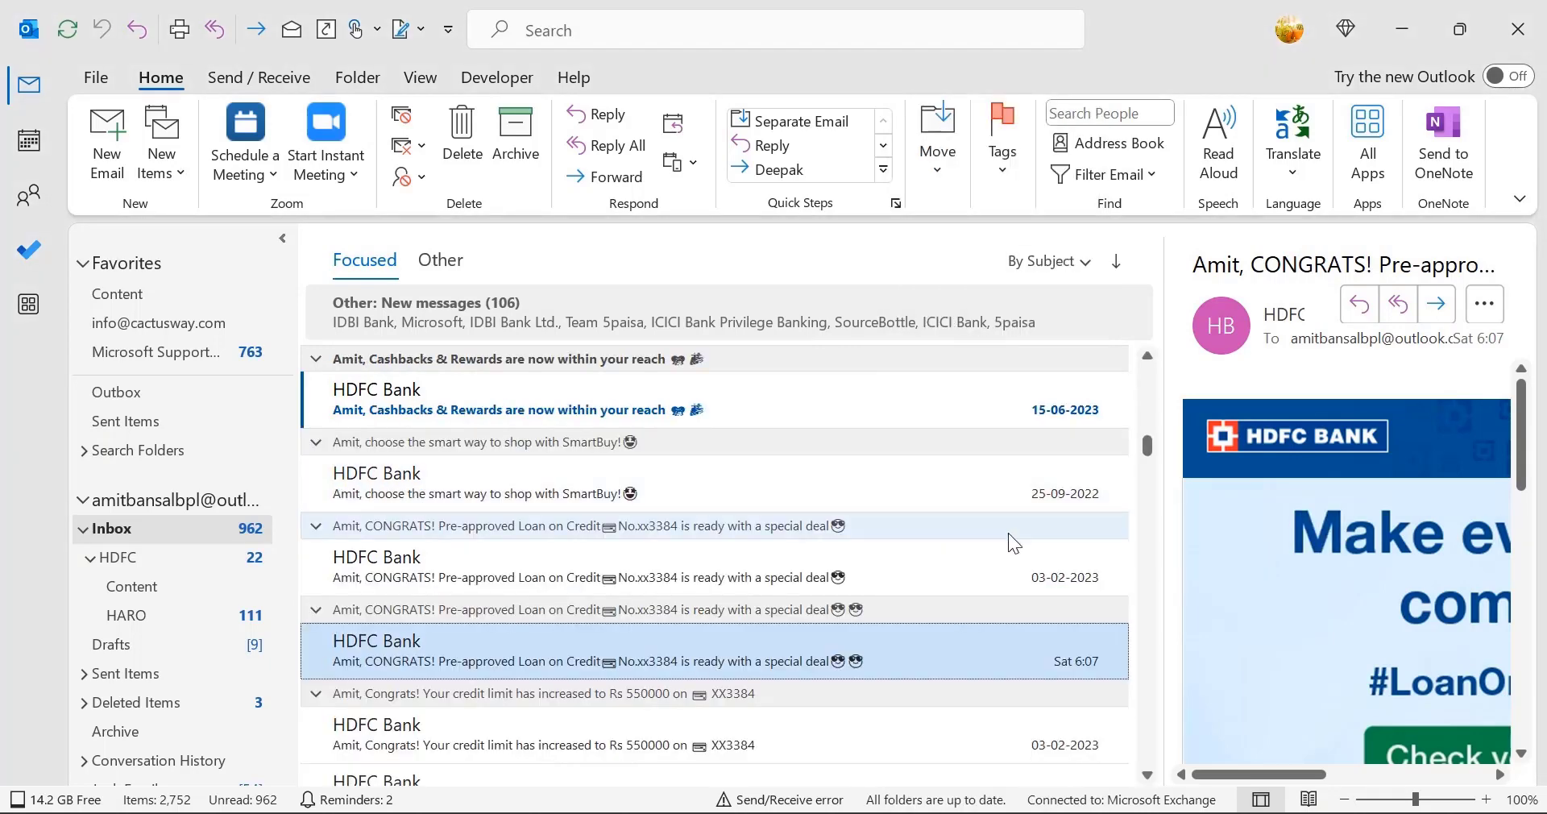
scroll(840, 593, "up", 10)
scroll(840, 593, "down", 5)
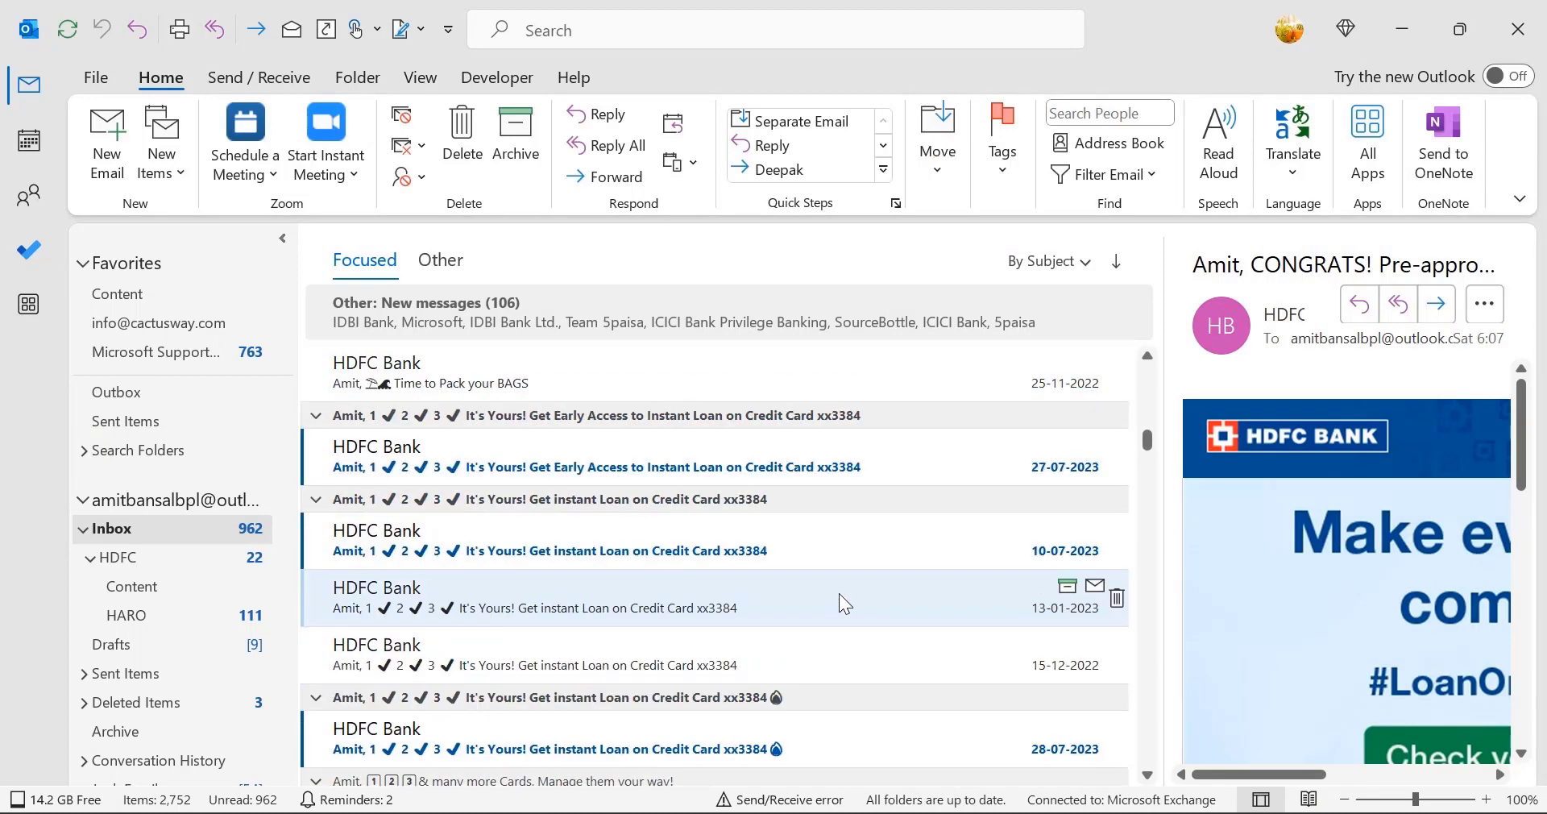
left_click(1085, 261)
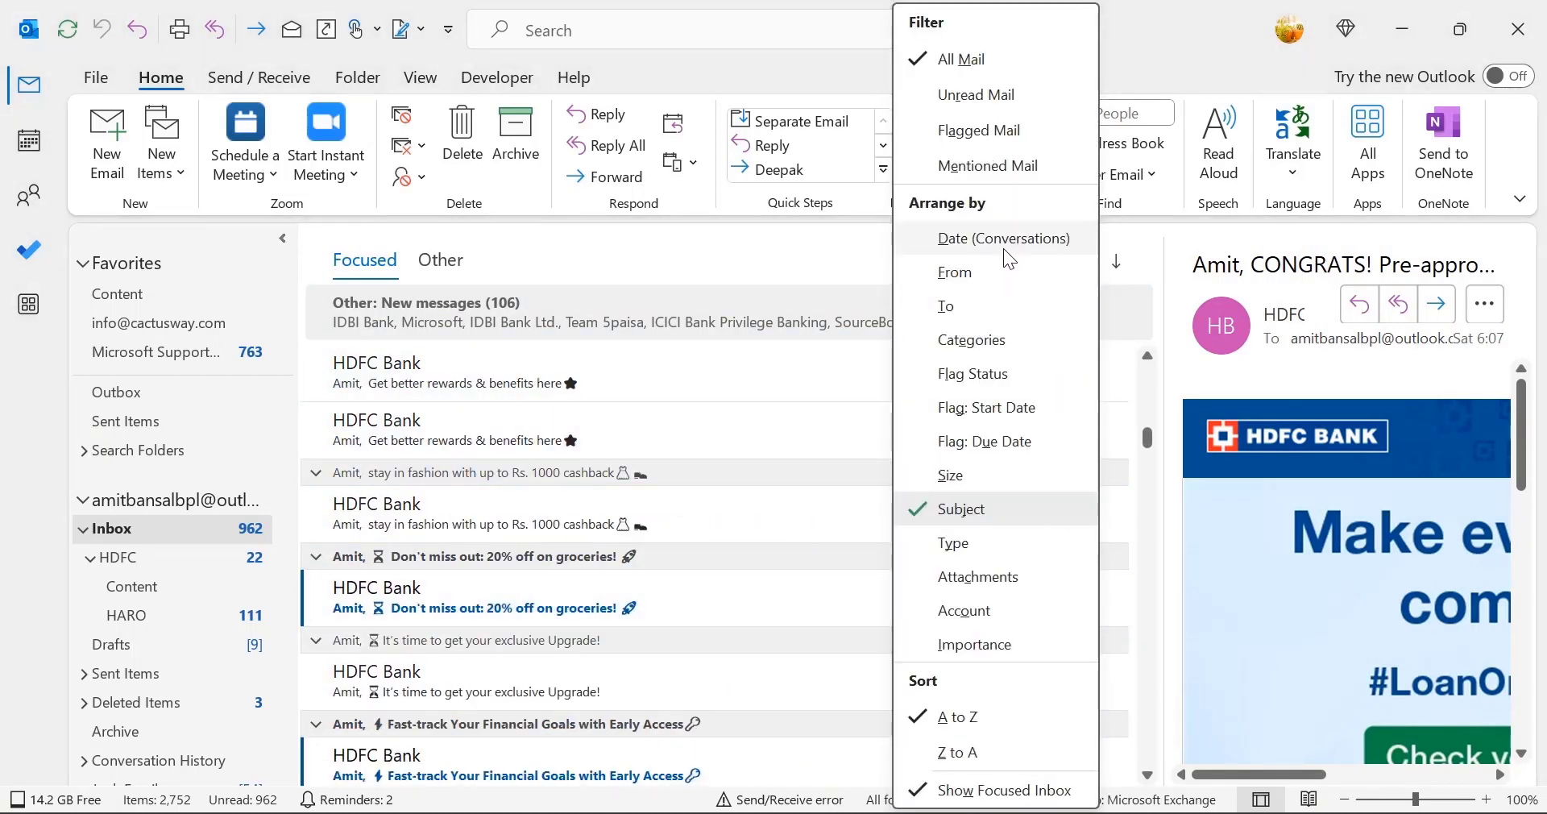
left_click(999, 240)
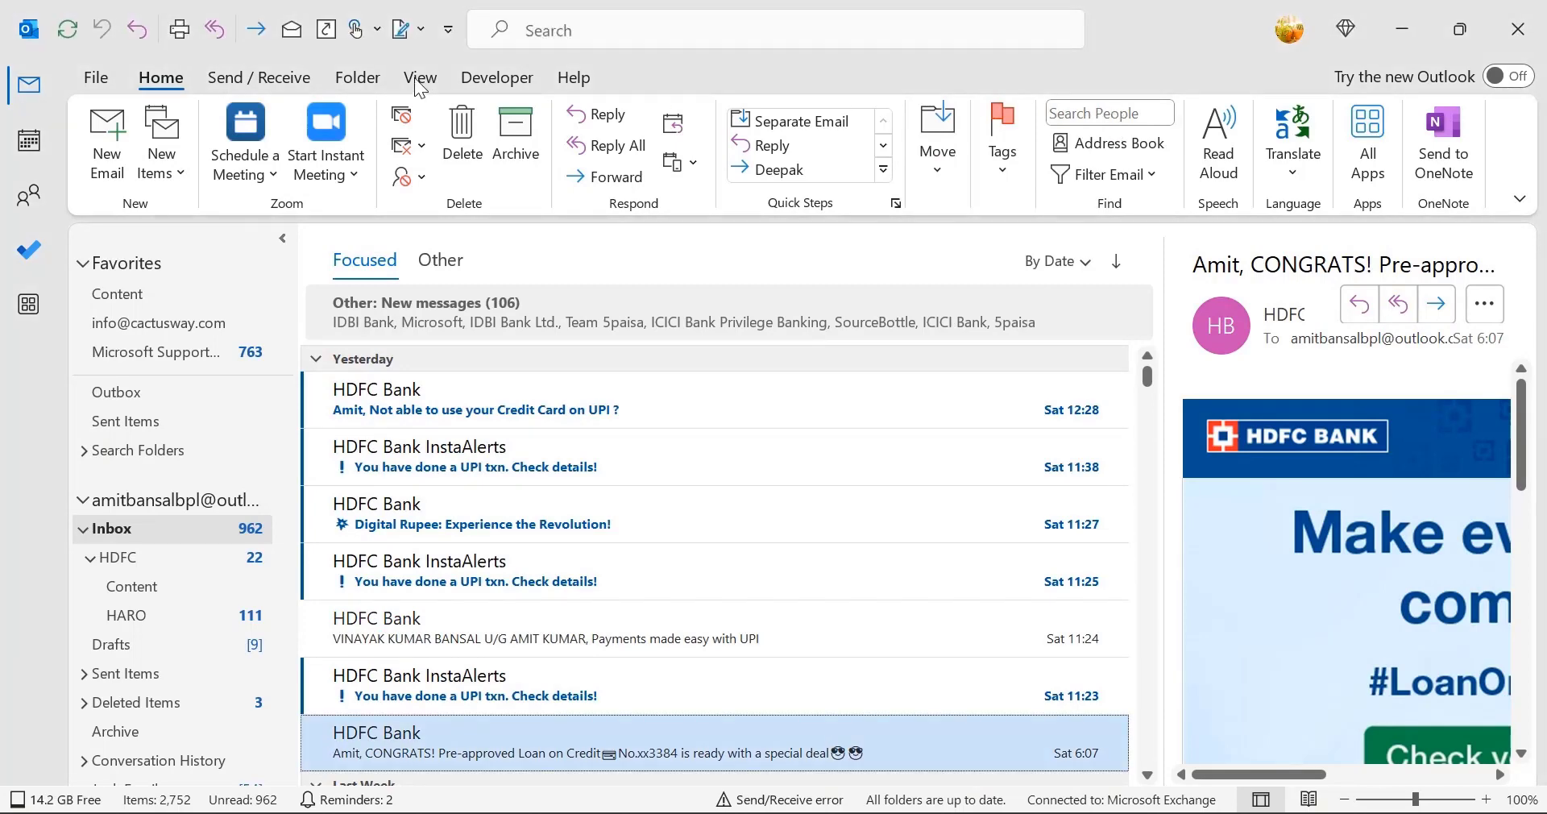
Use the Arrange By command in the view options to arrange messages by Subject and restore Date (Conversations)
left_click(416, 77)
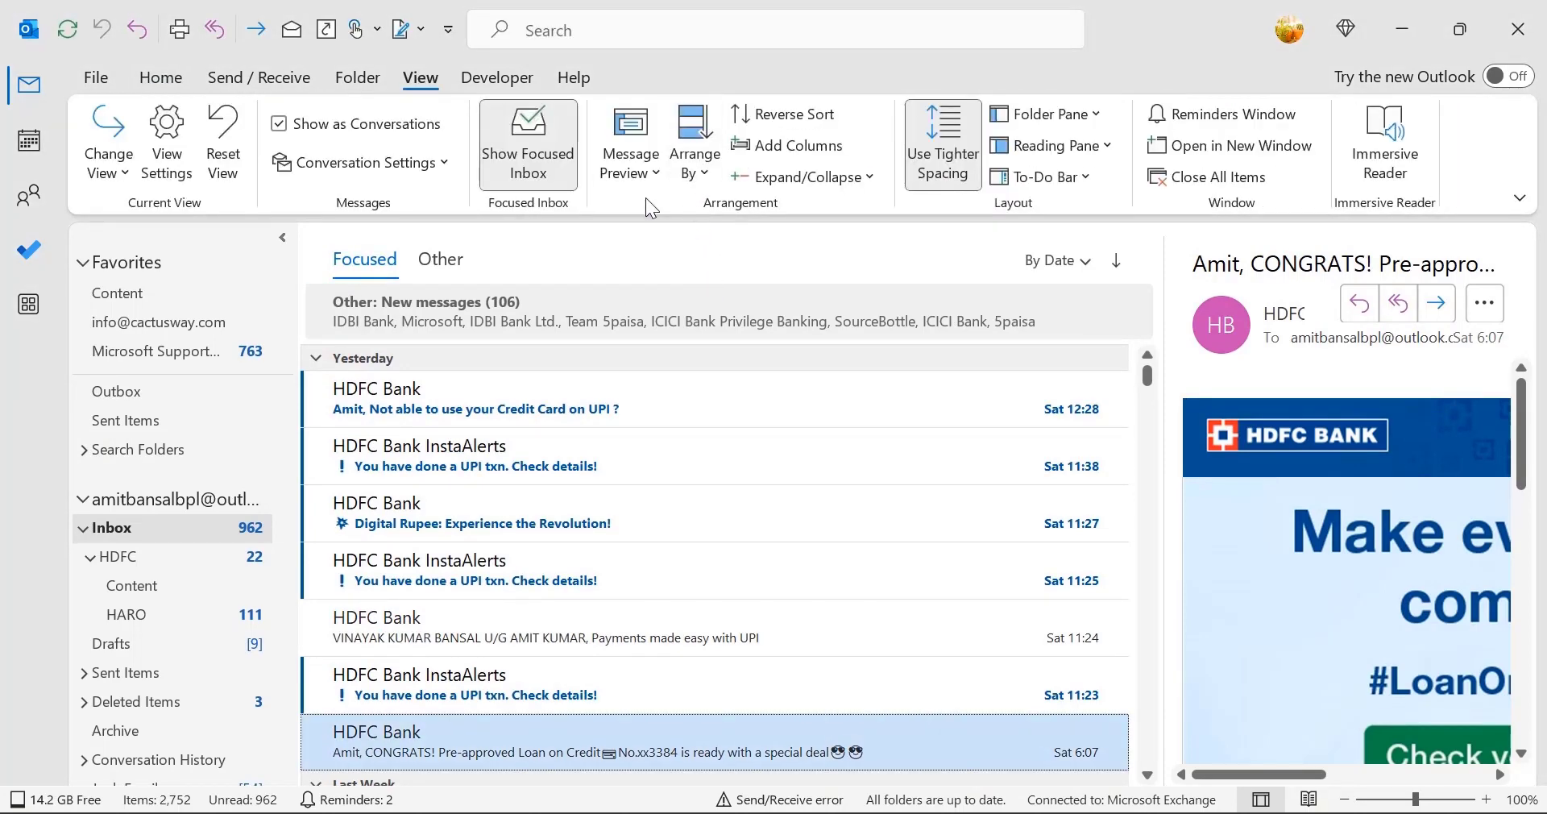
left_click(705, 173)
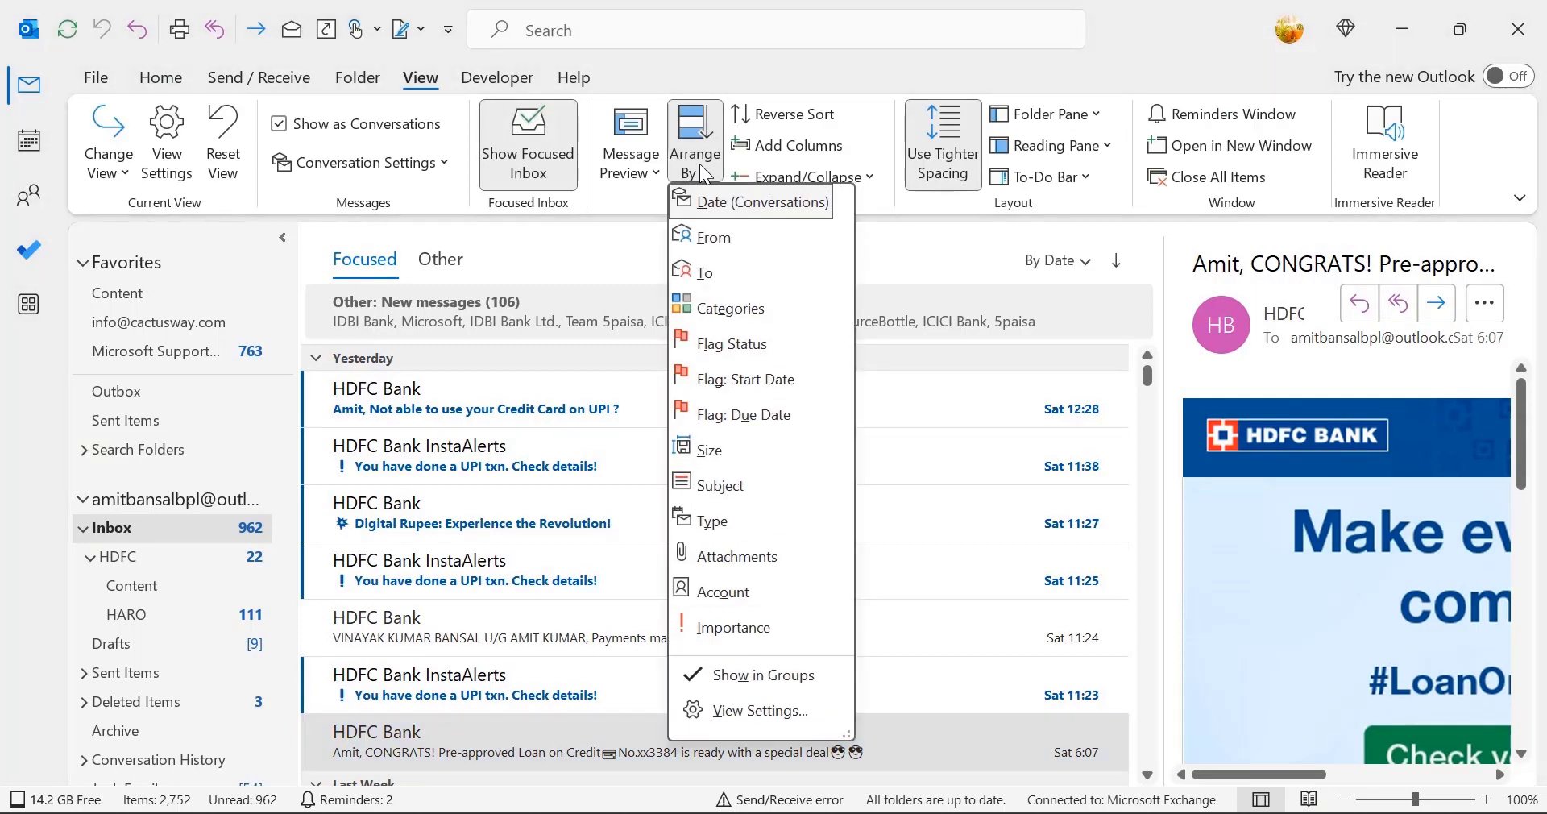
left_click(738, 485)
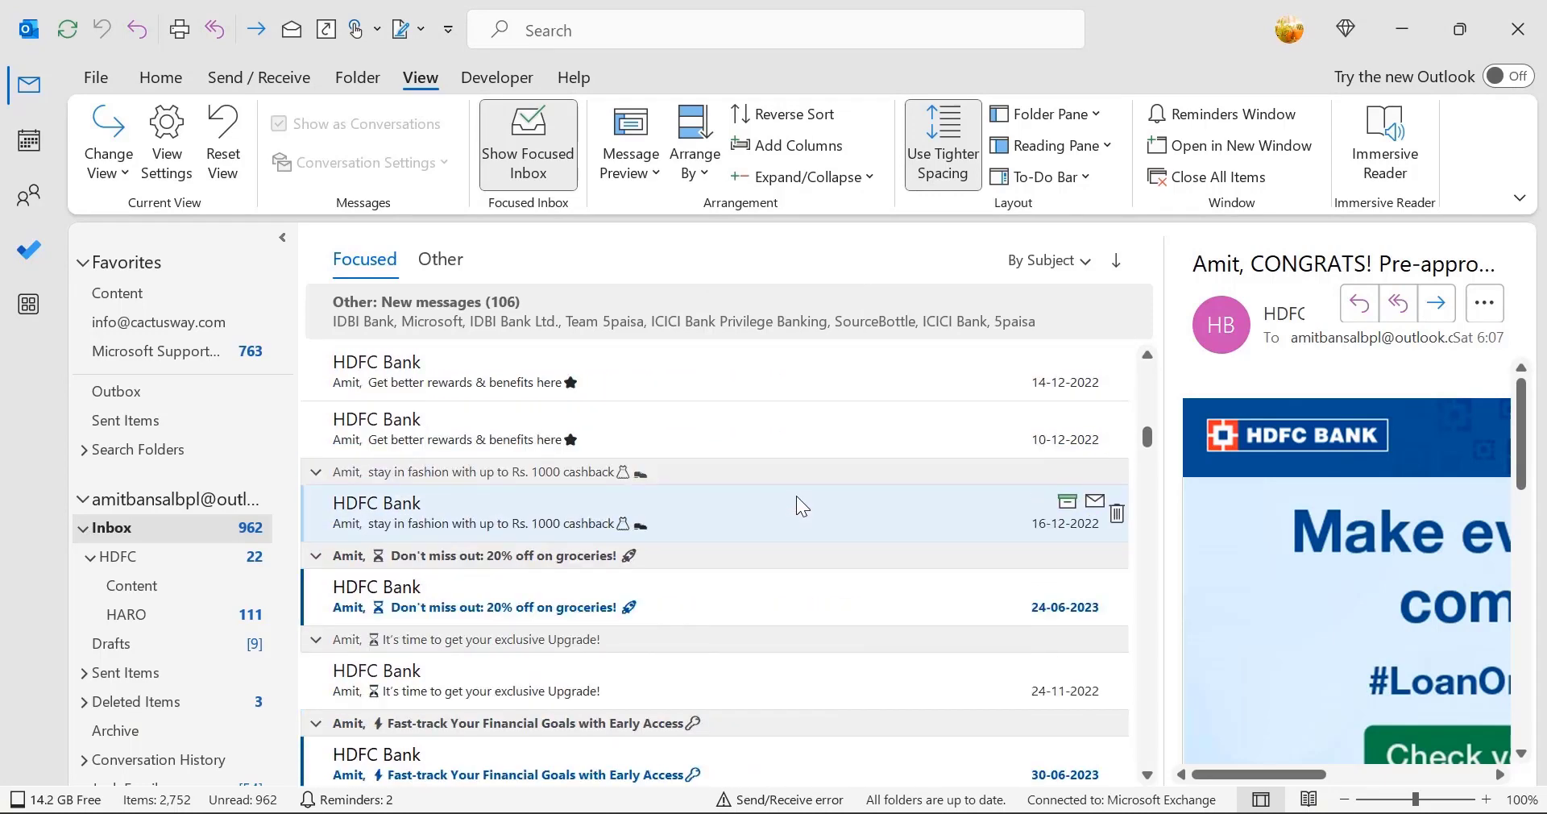
left_click(1063, 260)
left_click(1006, 239)
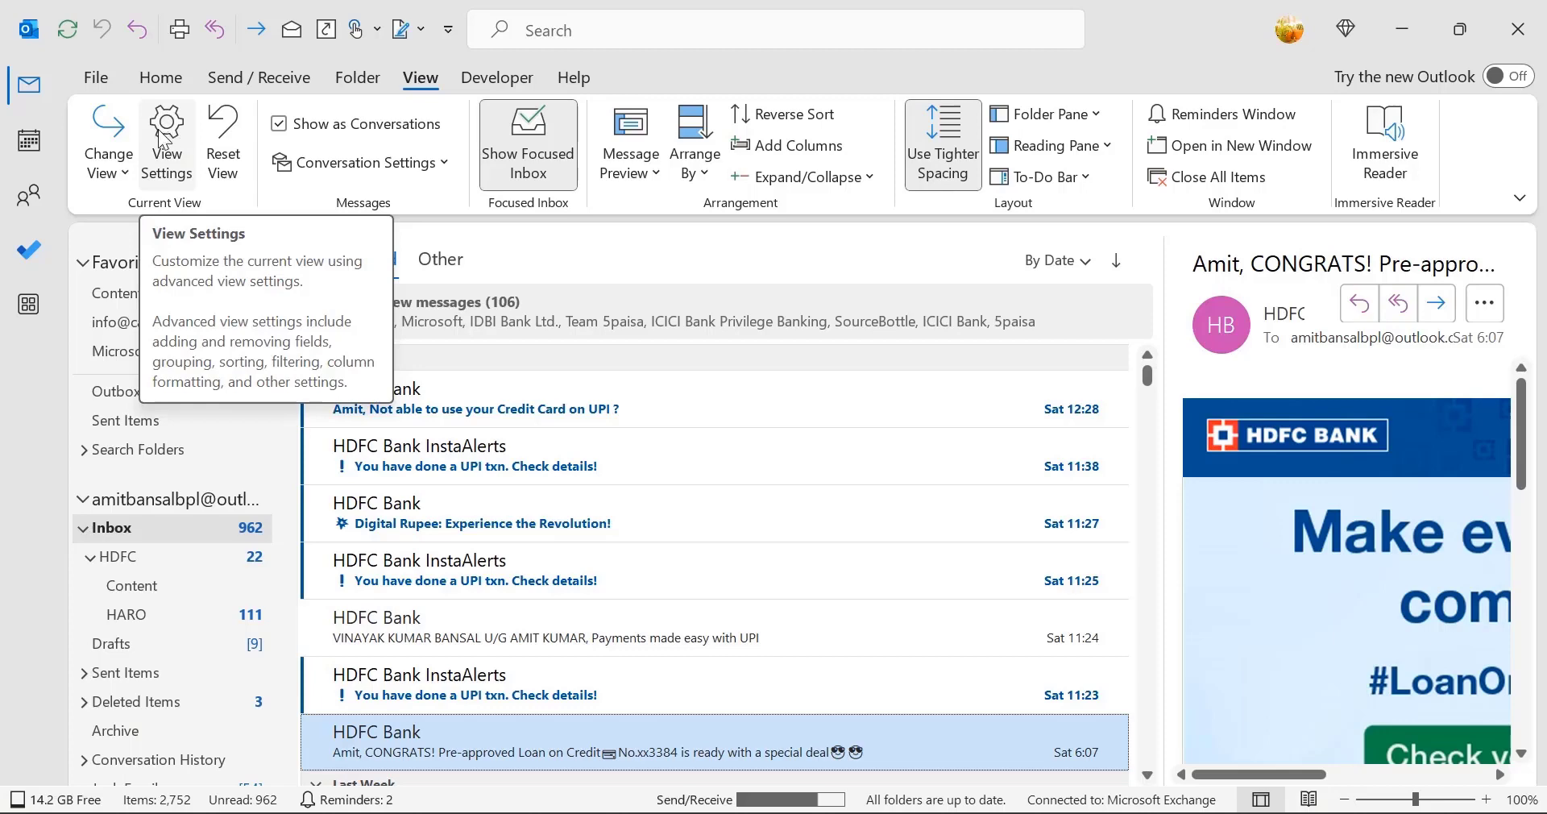
Turn off automatic grouping in the view's Group By settings, group items by Subject in ascending order, and apply the view
left_click(179, 159)
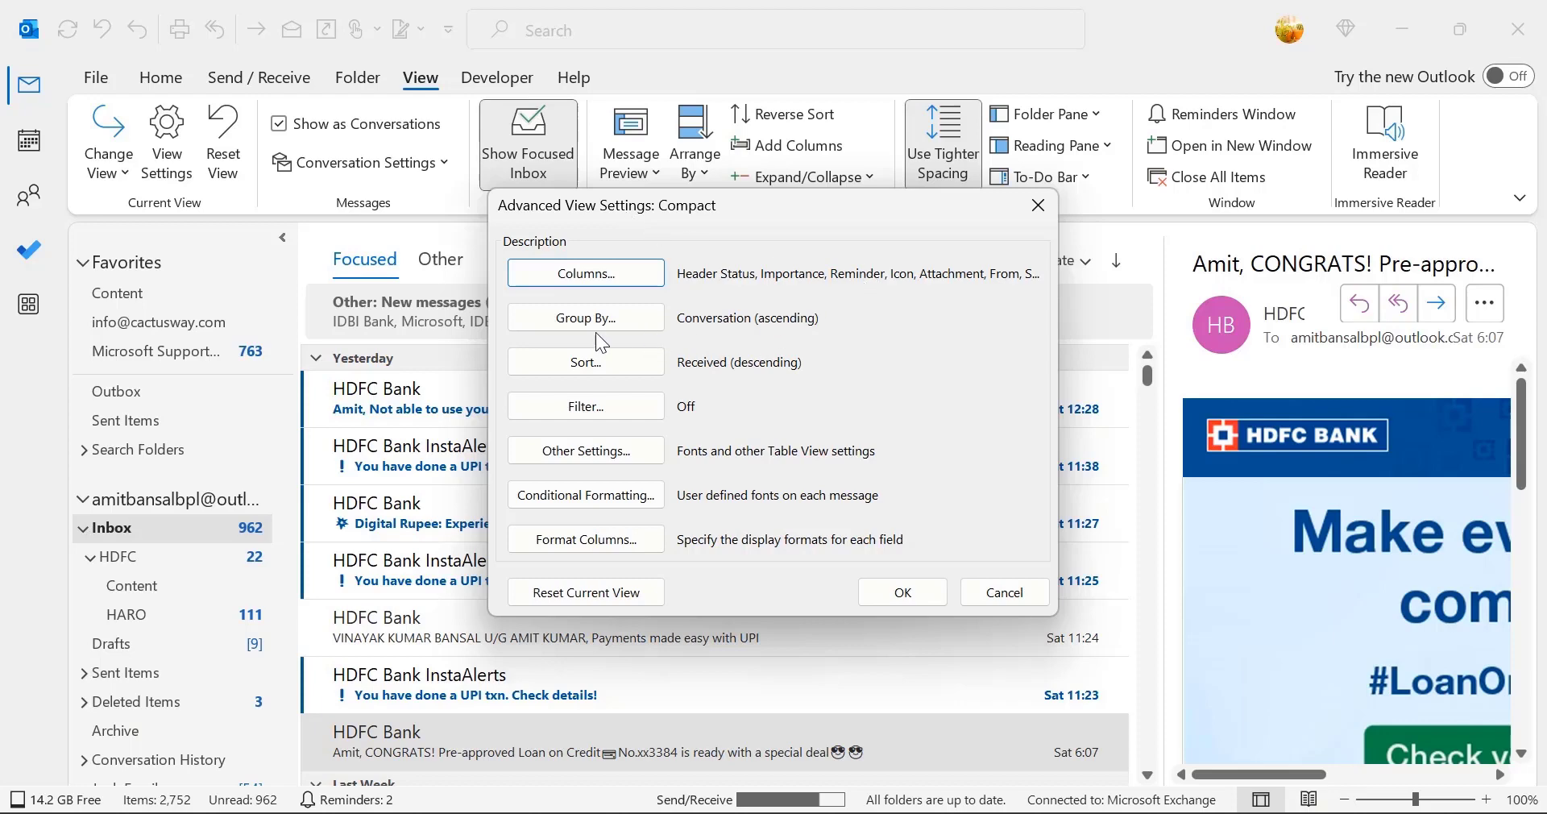
left_click(574, 319)
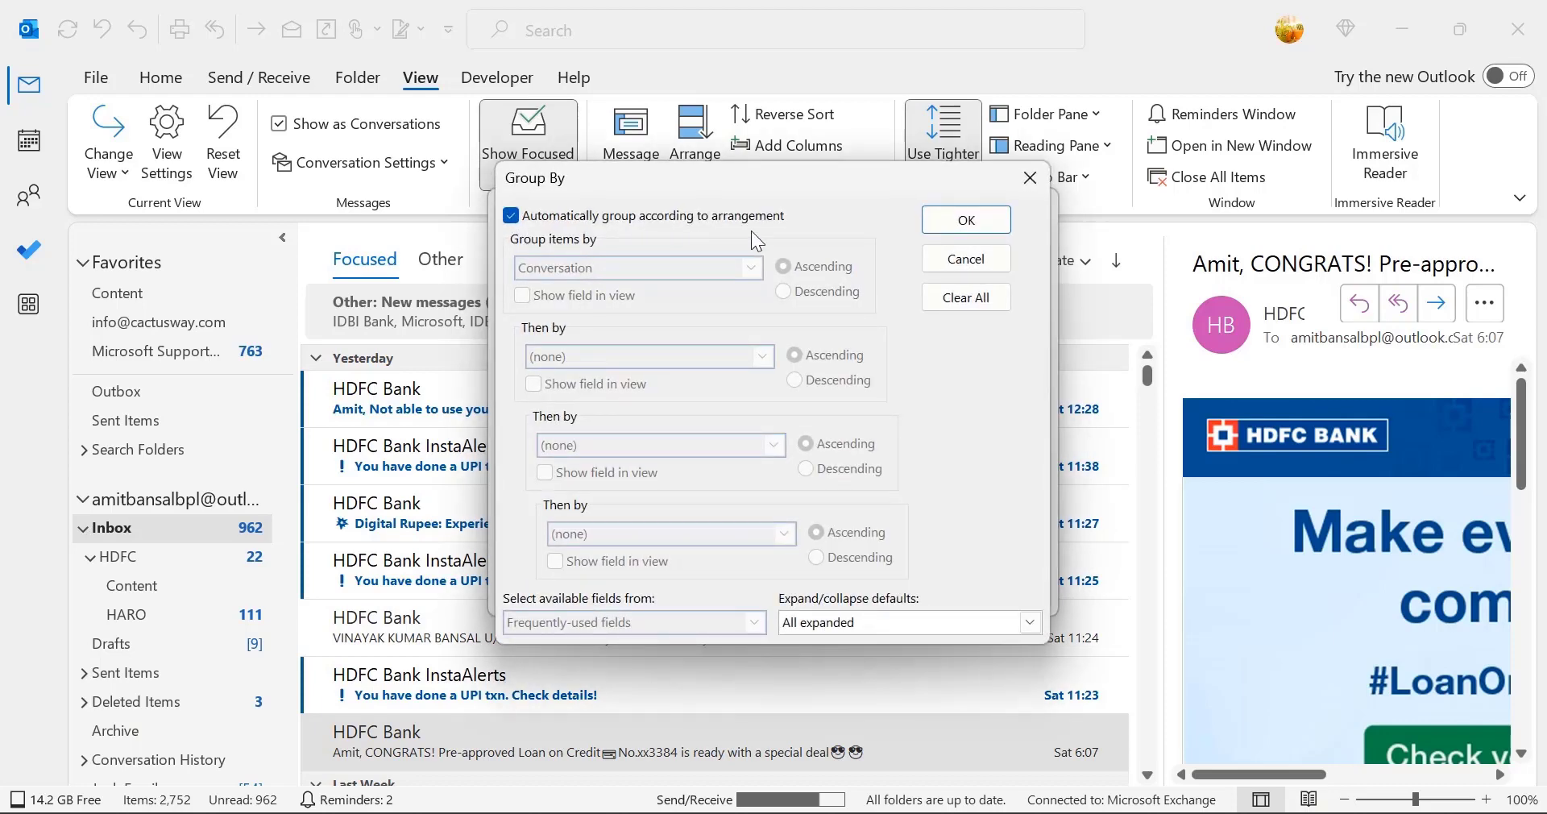
left_click(512, 217)
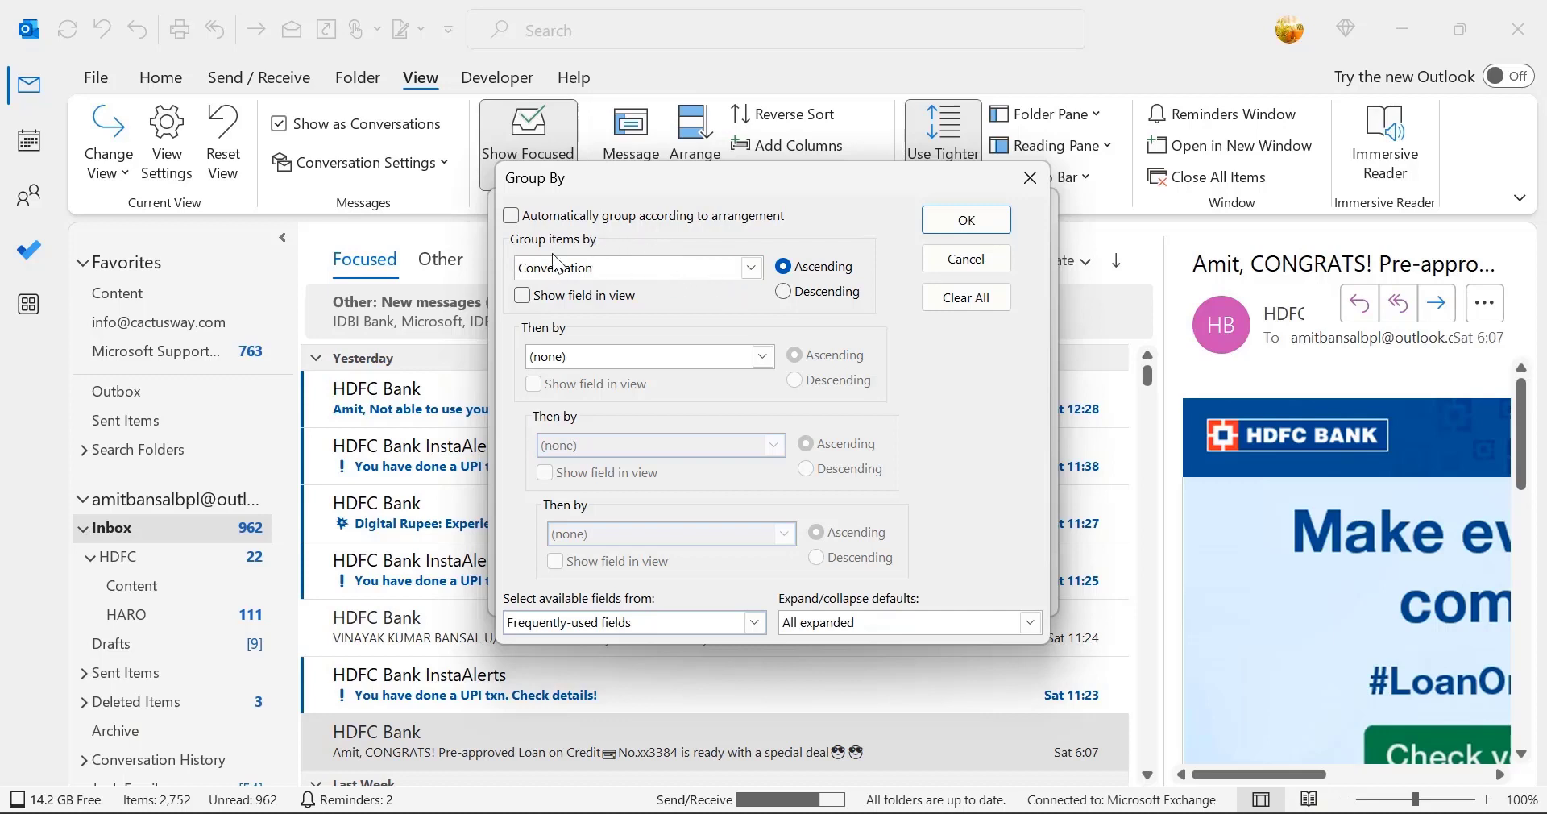
left_click(751, 267)
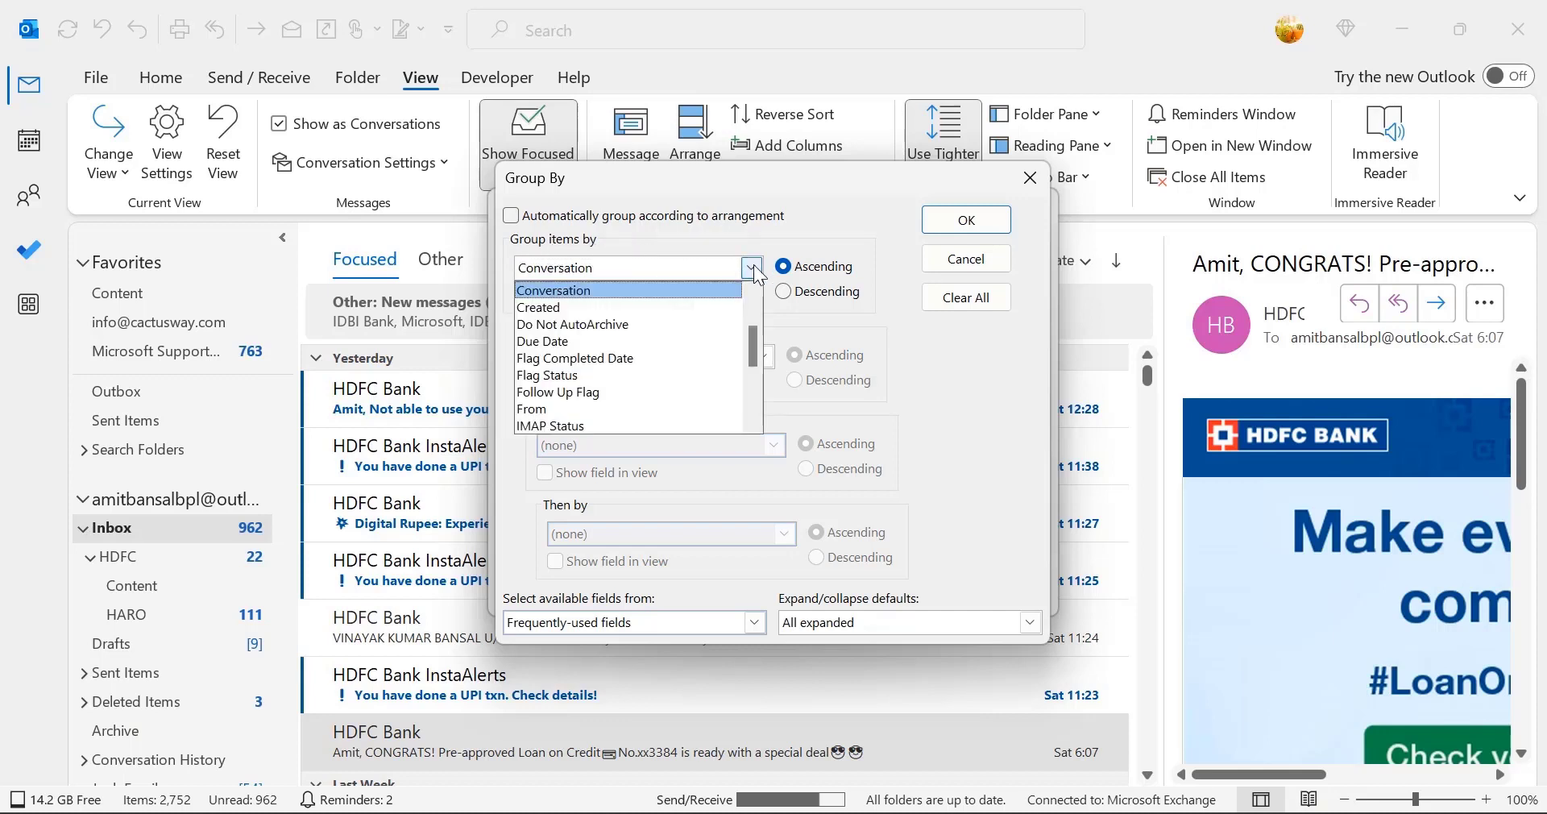
scroll(650, 340, "down", 2)
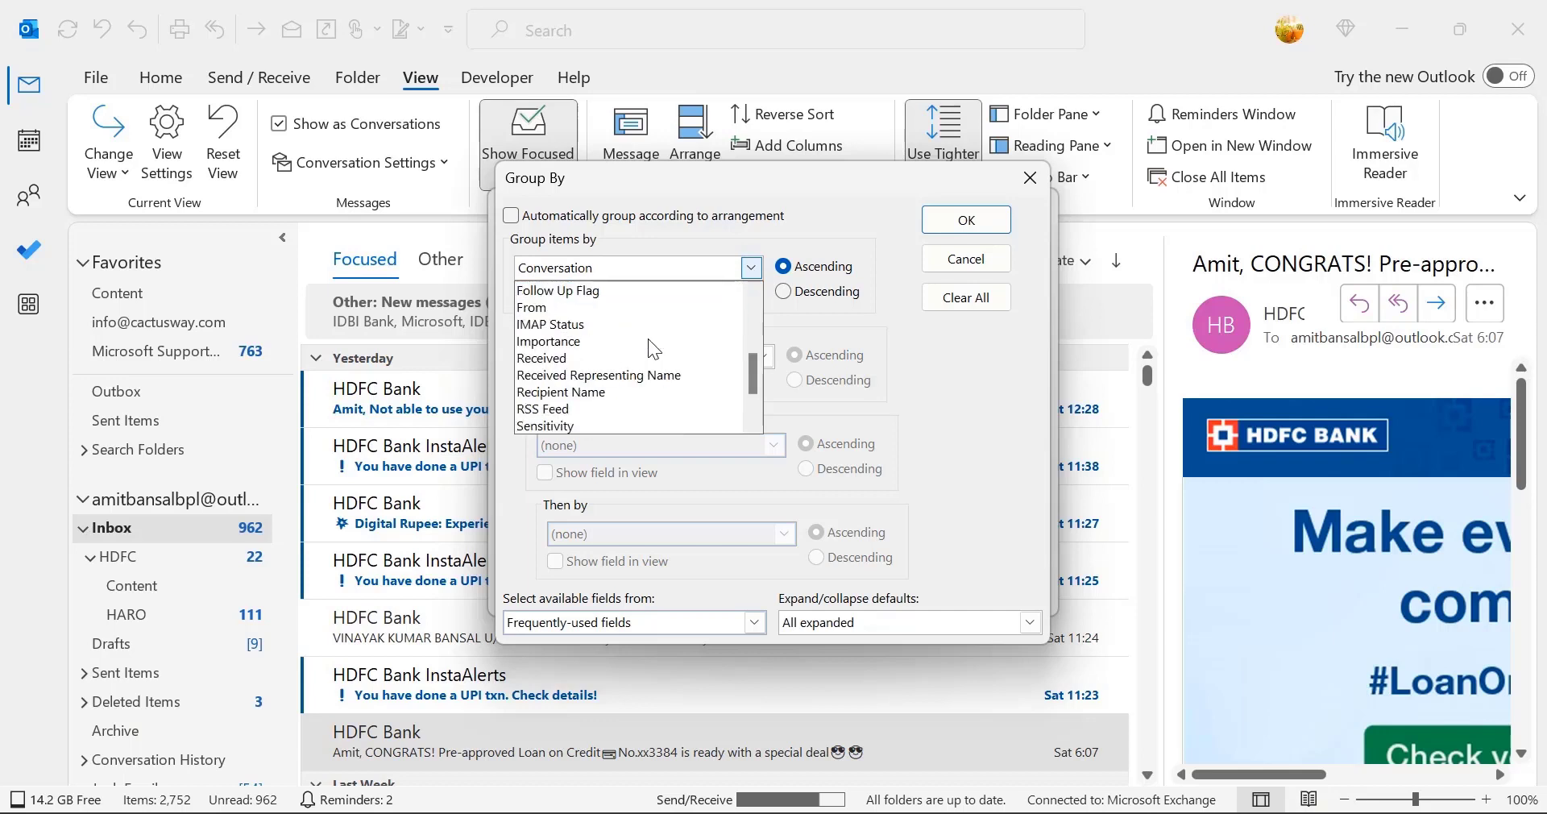
scroll(648, 339, "down", 1)
left_click(648, 426)
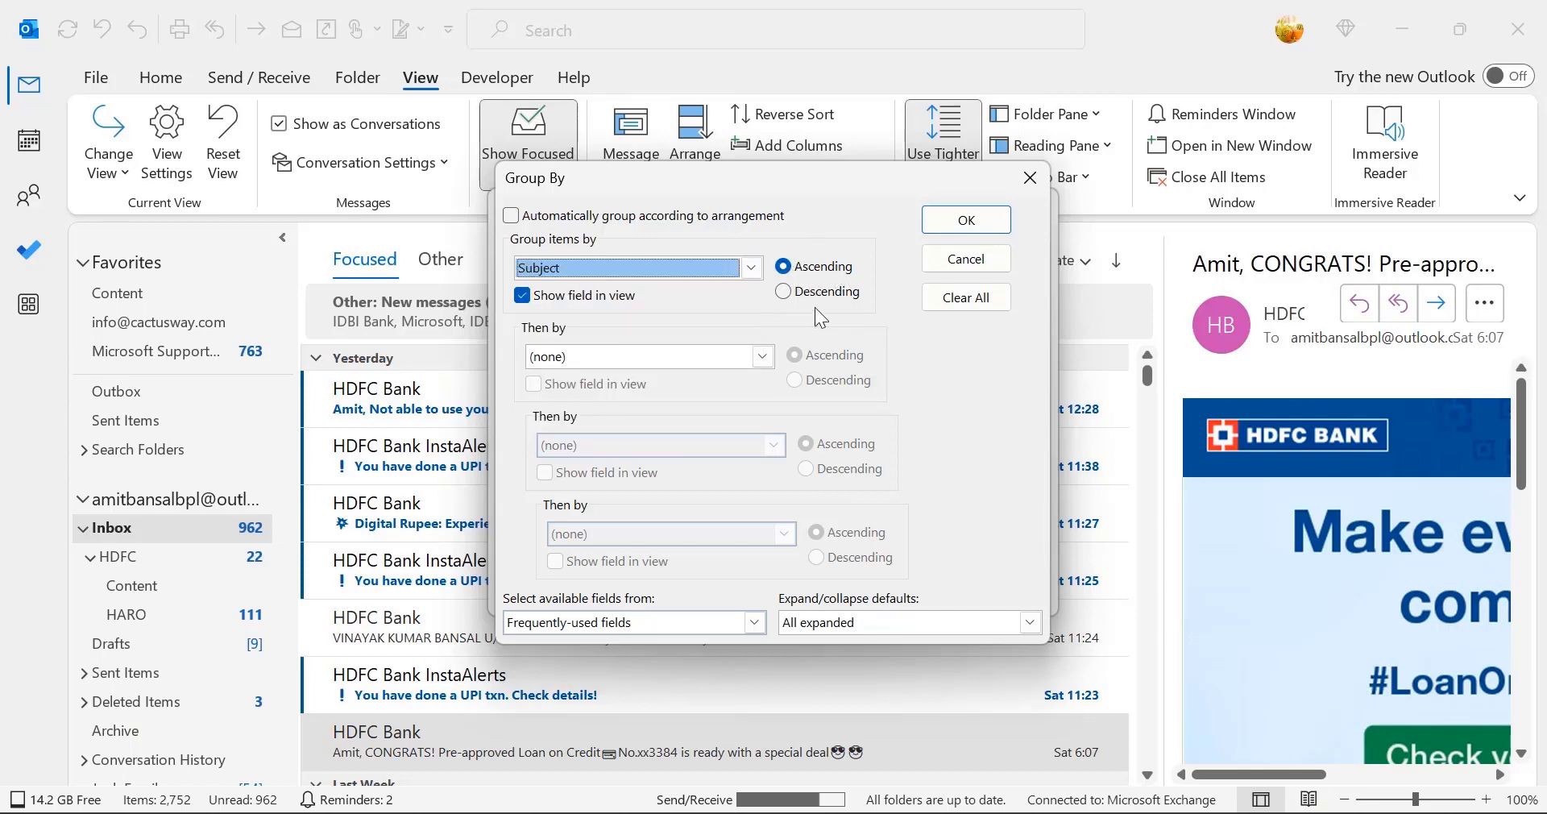
left_click(945, 224)
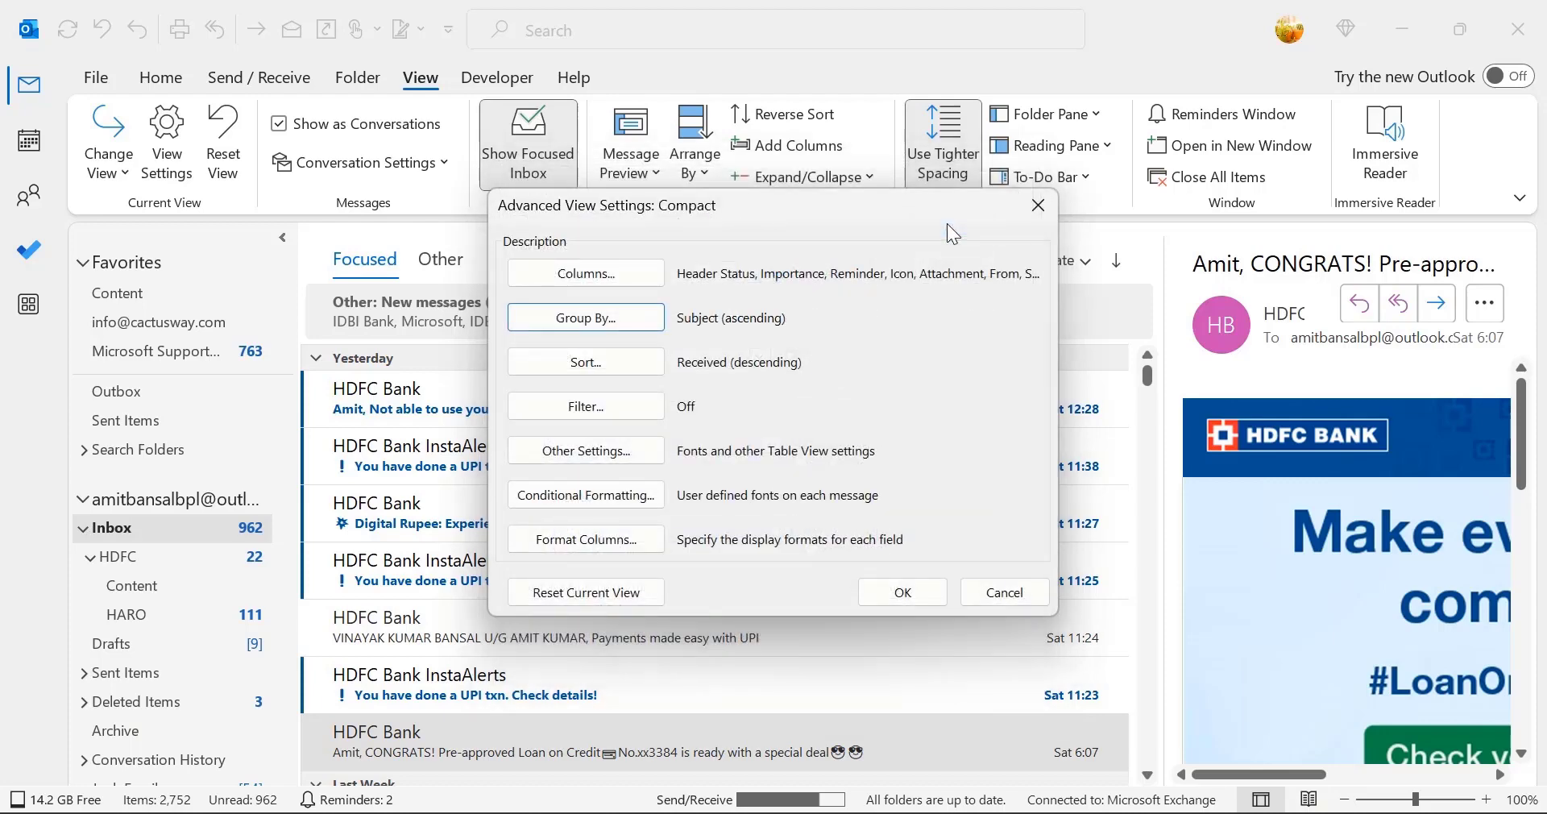
left_click(906, 593)
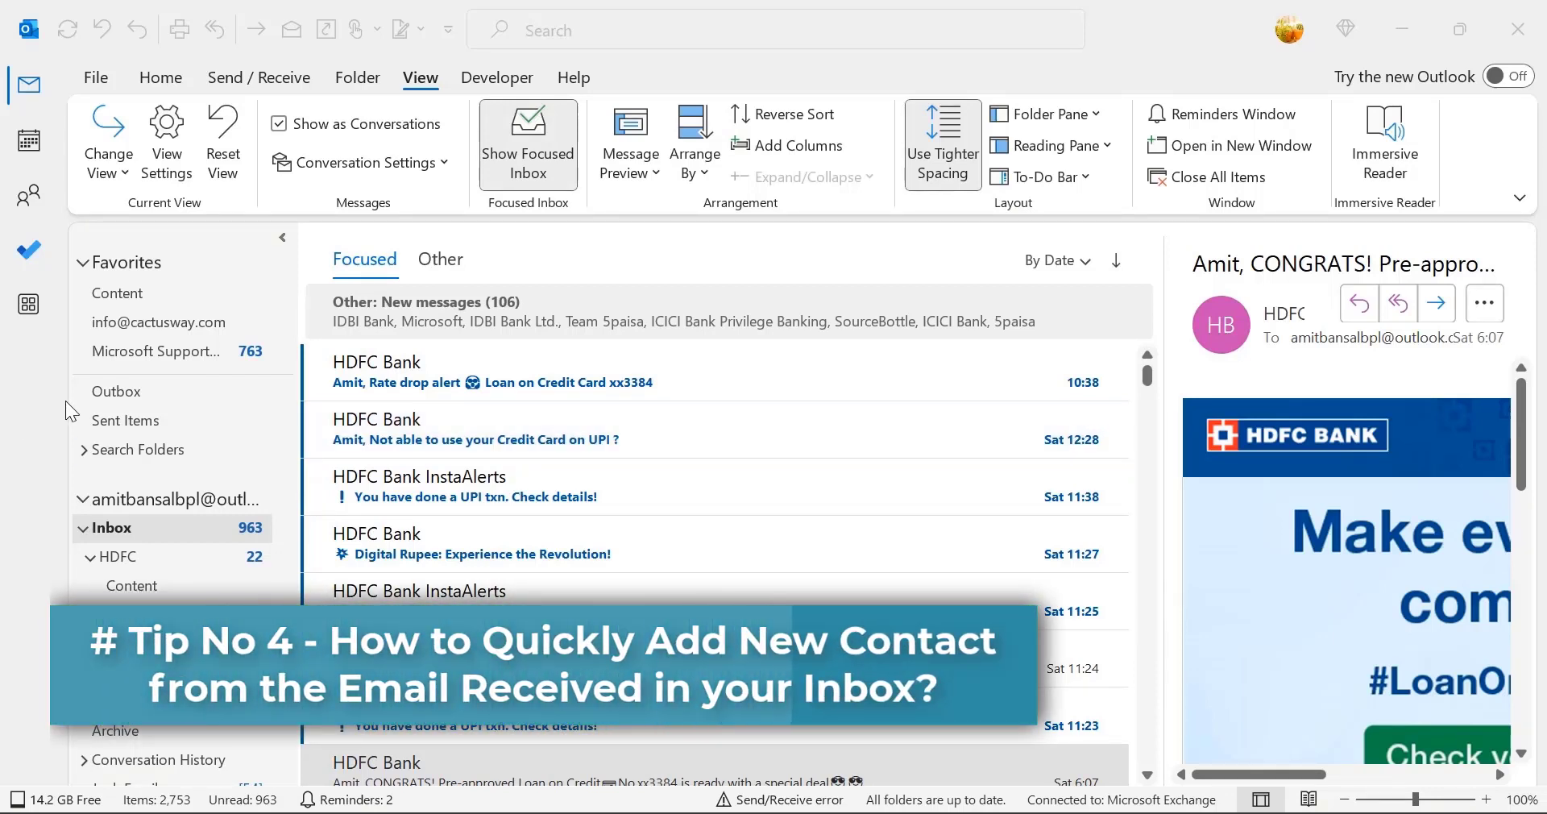
Open the HDFC Bank rate drop alert message from the inbox in its own window
left_click(395, 373)
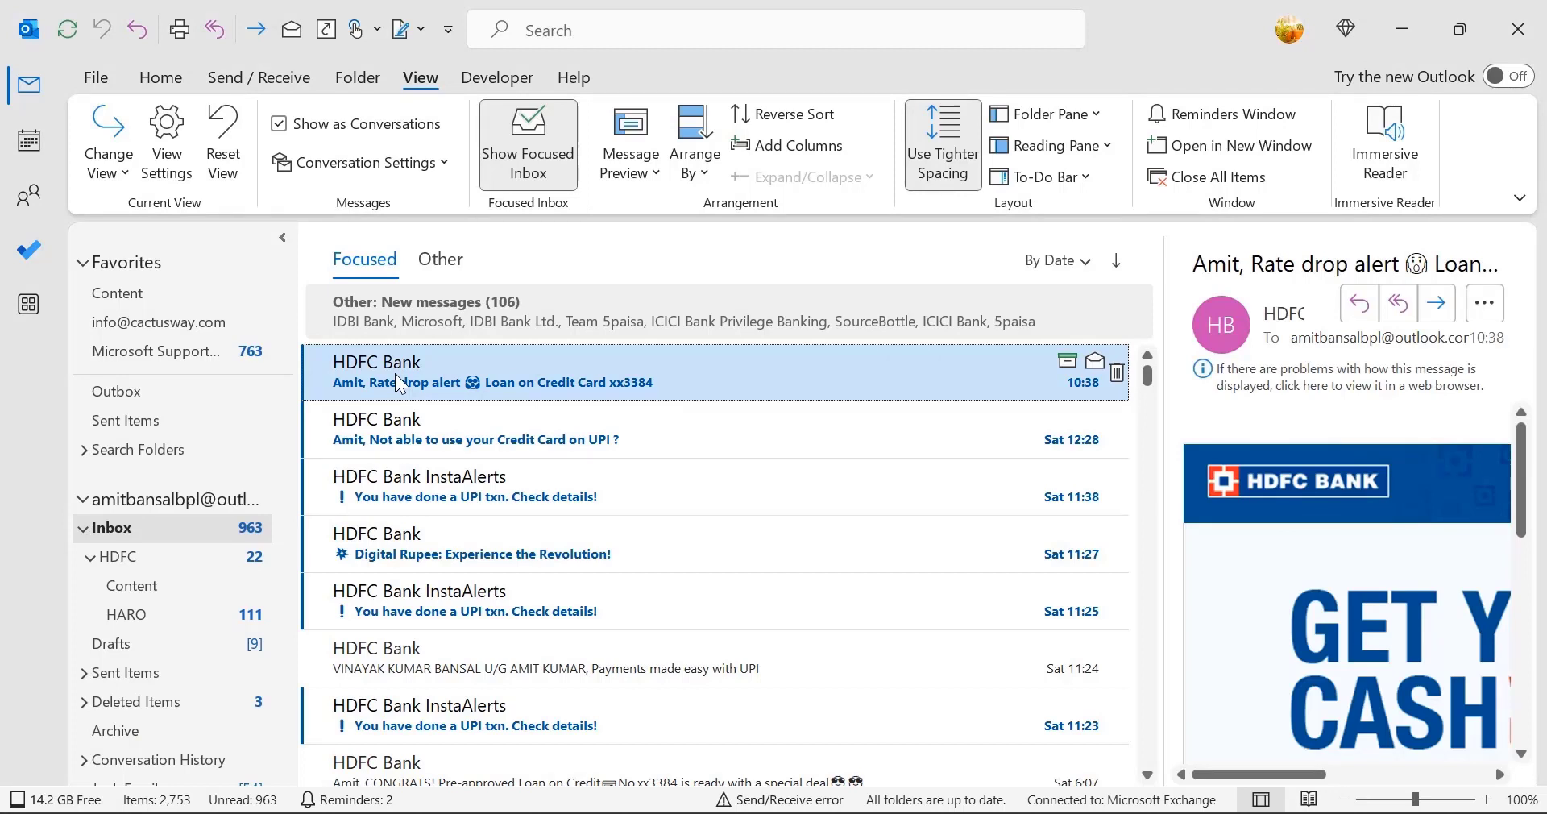
right_click(386, 370)
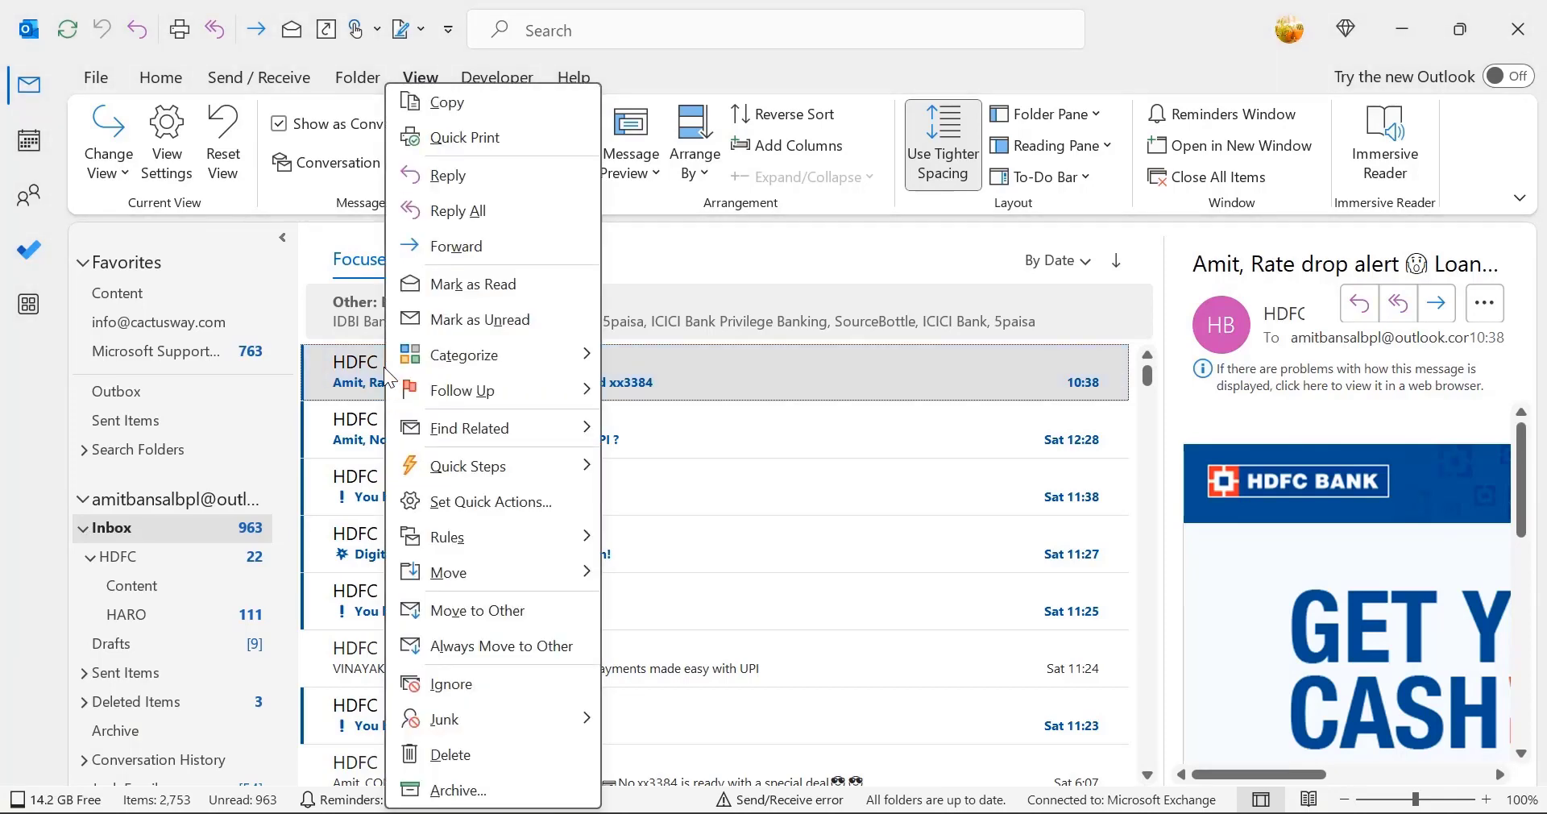
key("Escape")
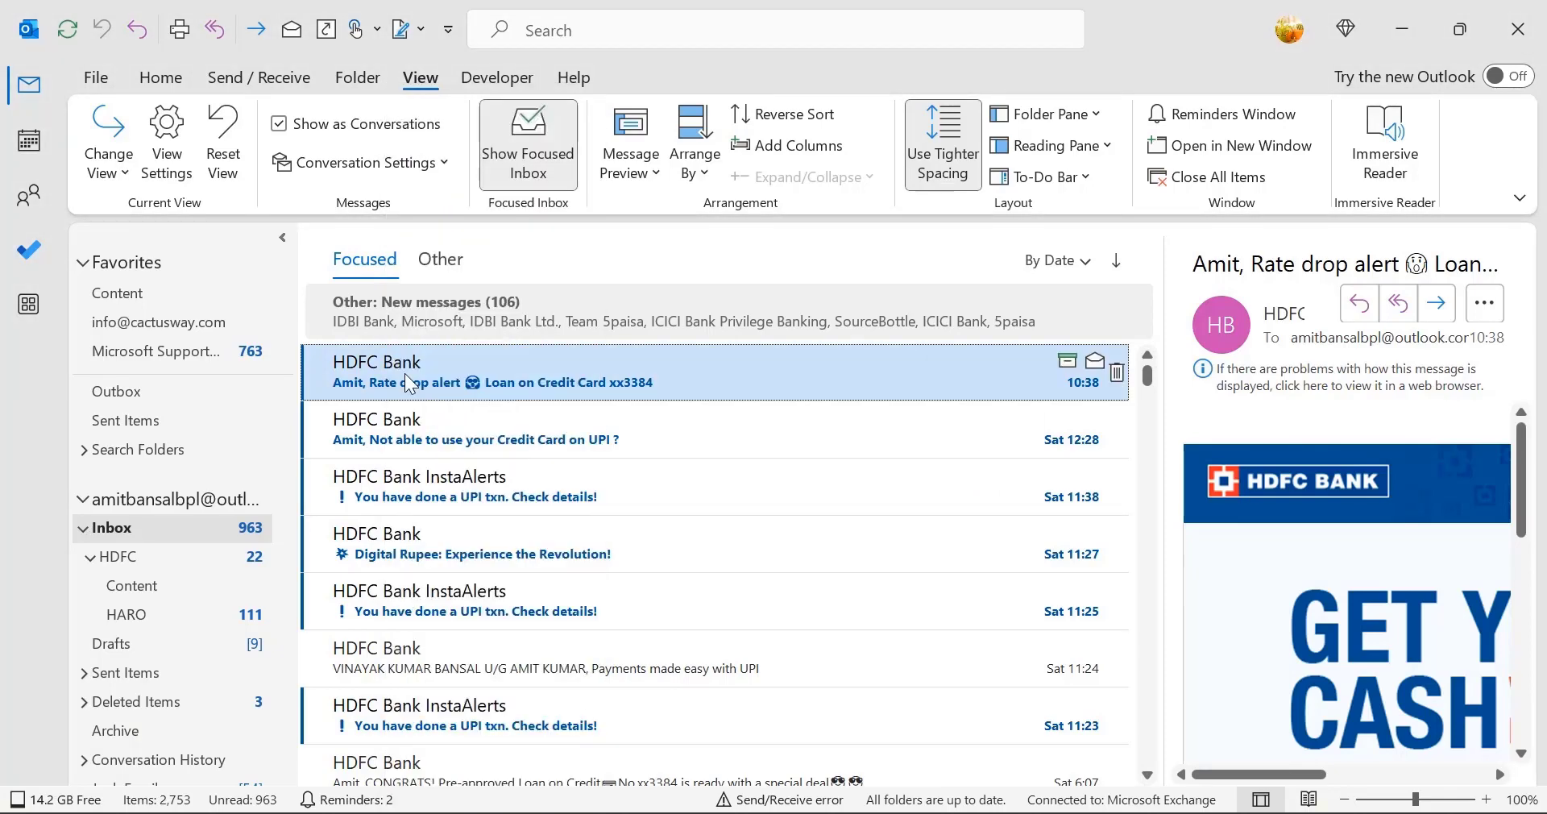
double_click(404, 374)
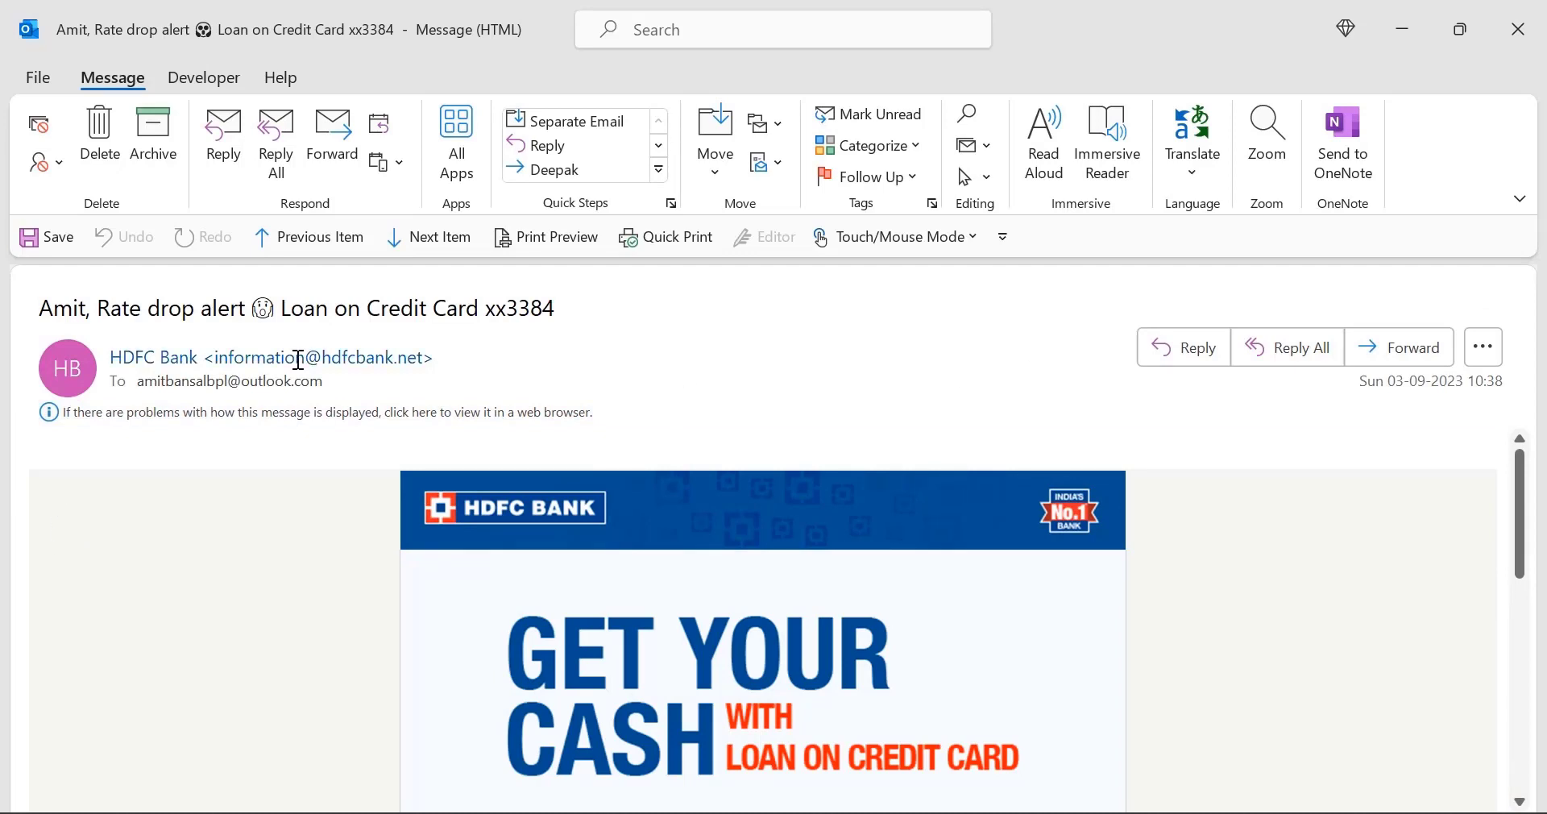
Open the sender's contact card from the message and add the sender to Outlook Contacts
mouse_move(271, 360)
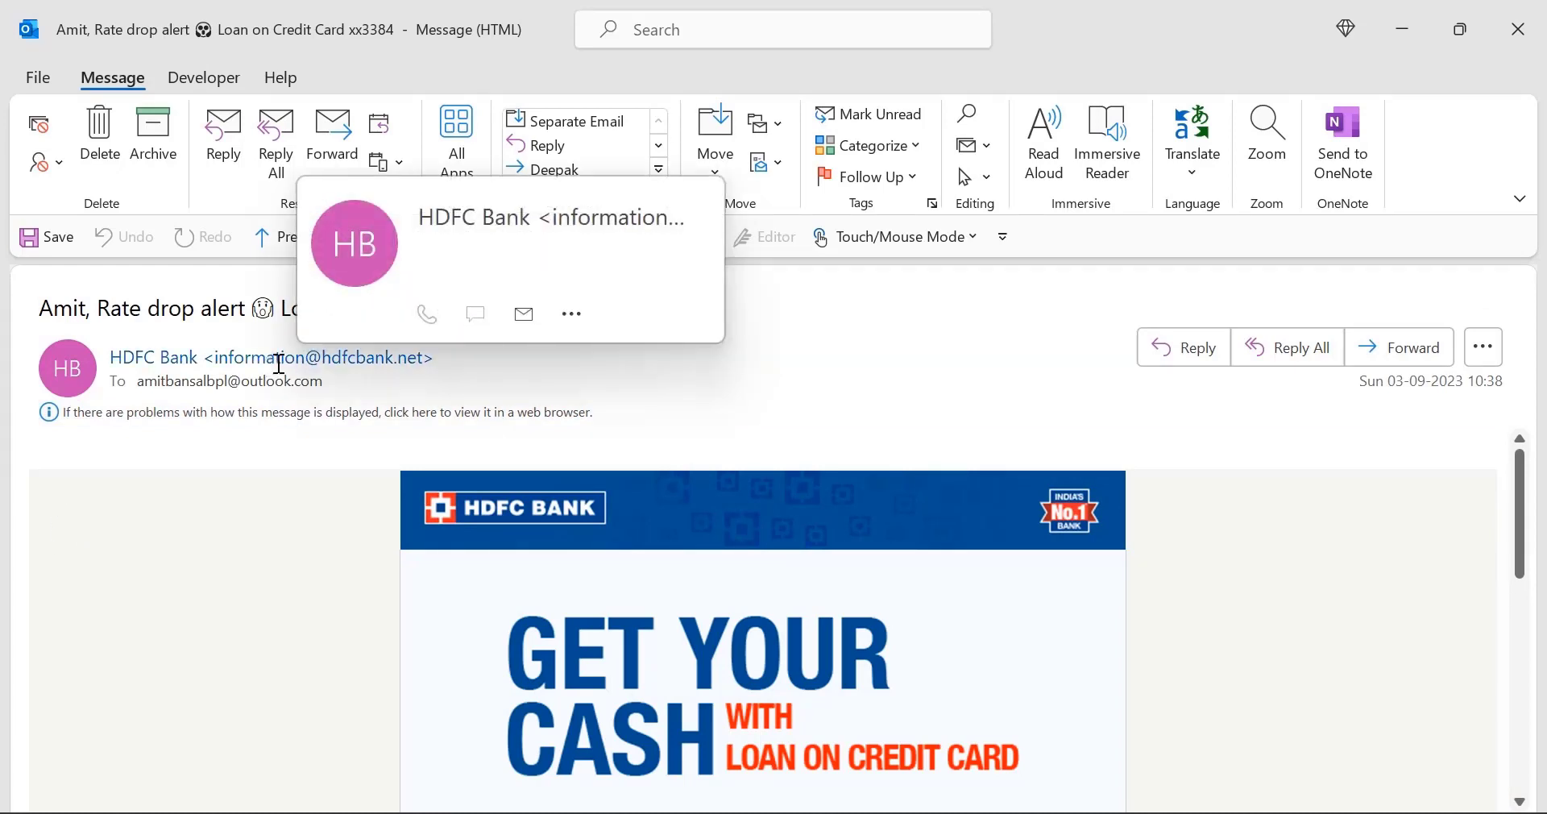
left_click(279, 364)
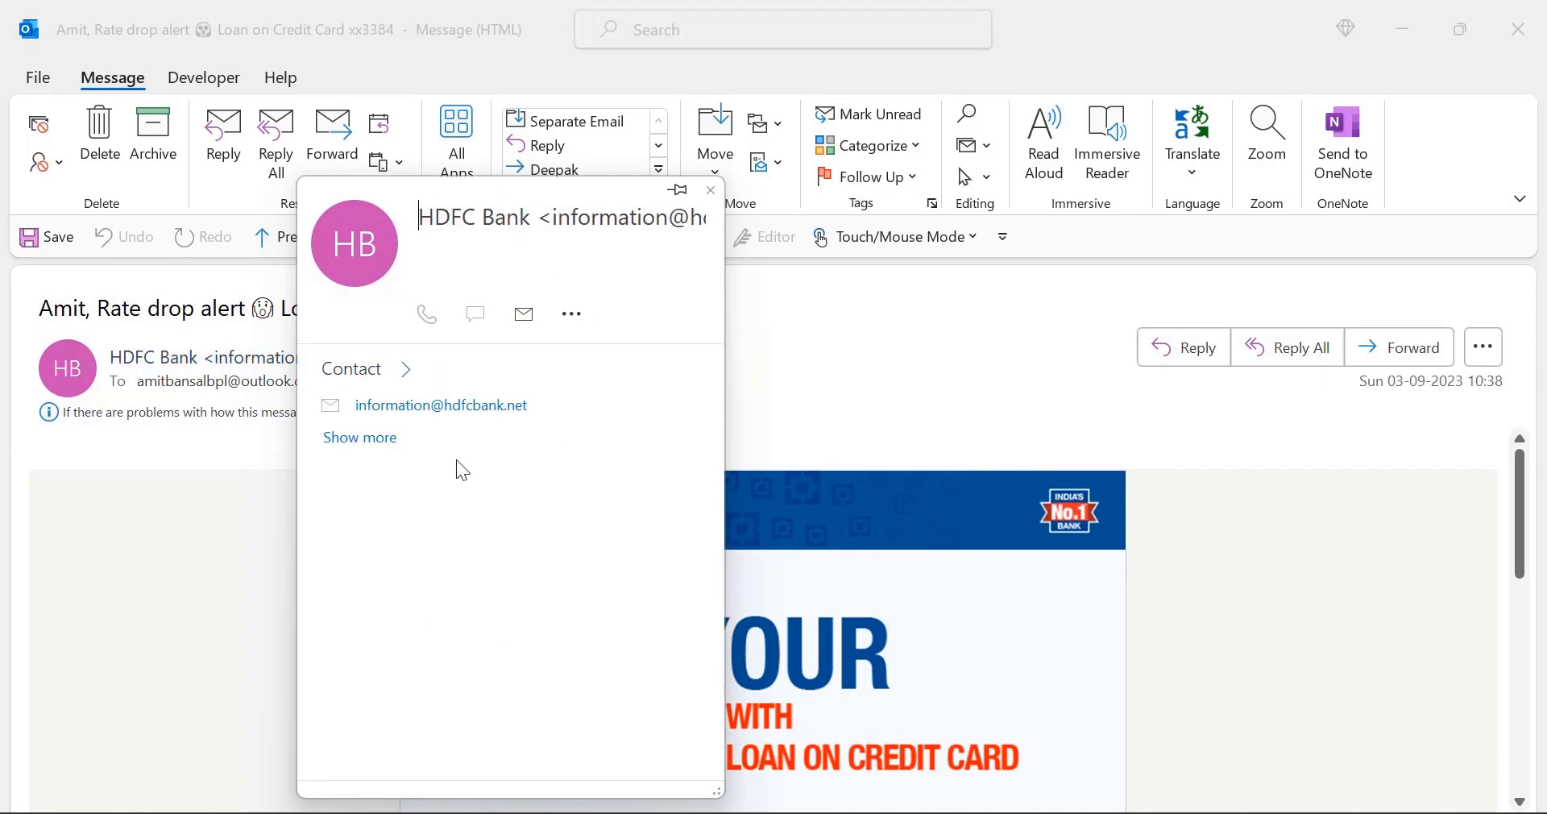
left_click(572, 315)
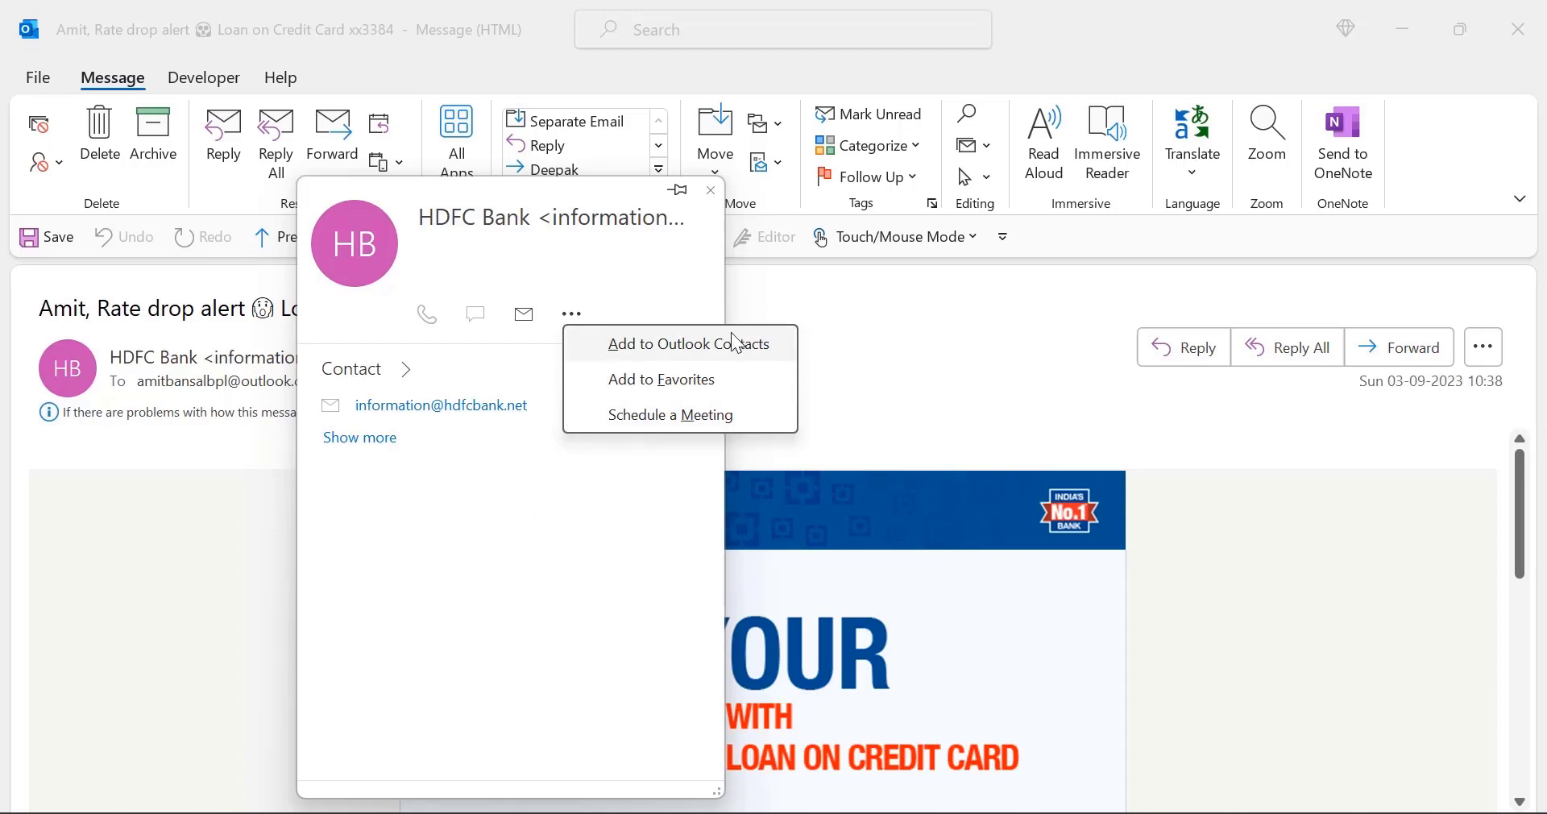
left_click(711, 351)
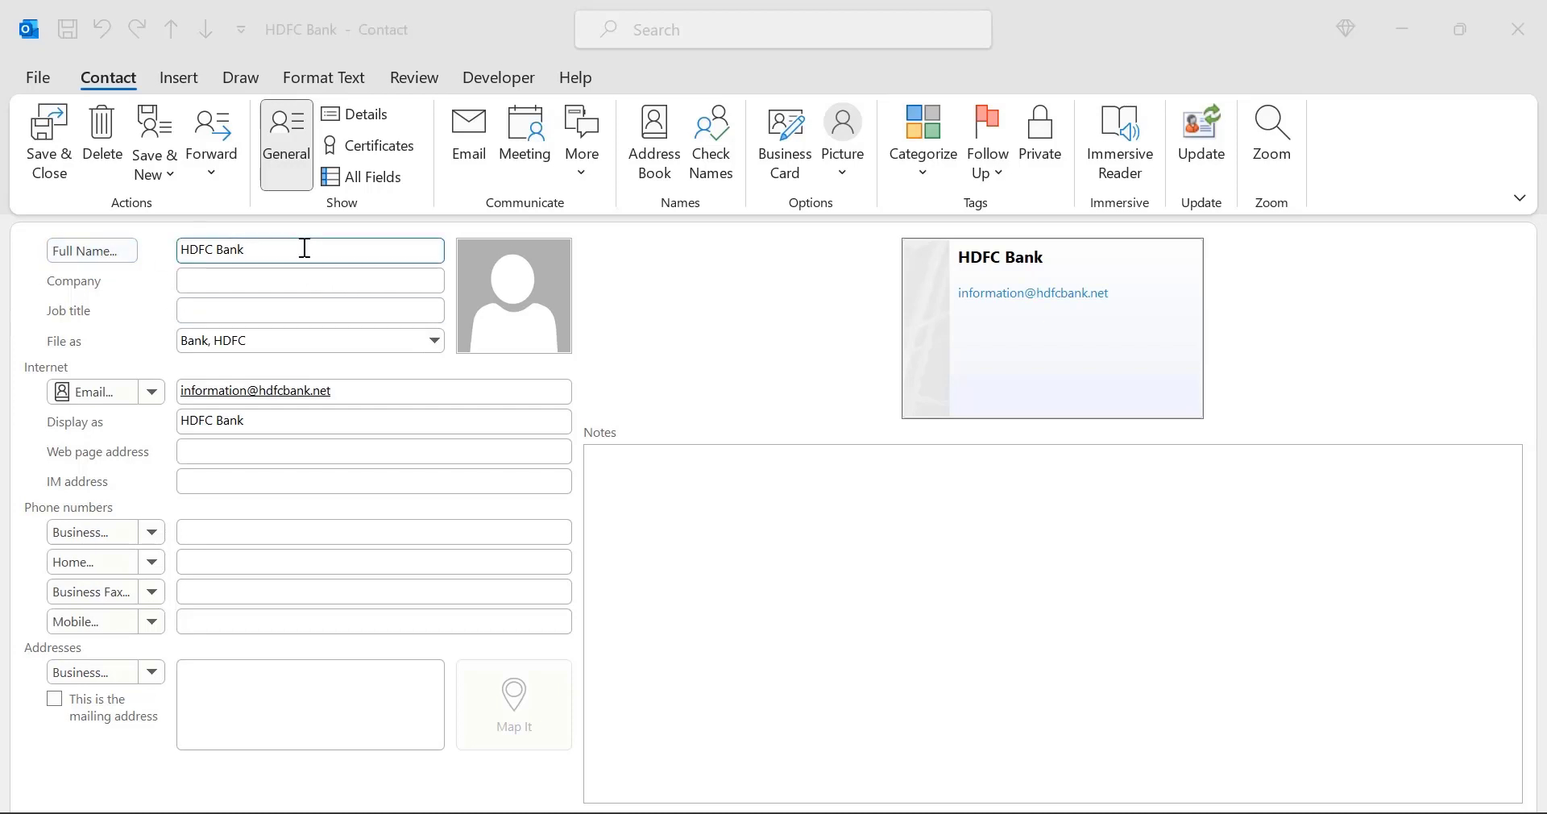
Review the email, notes and display name fields in the new contact form
left_click(387, 385)
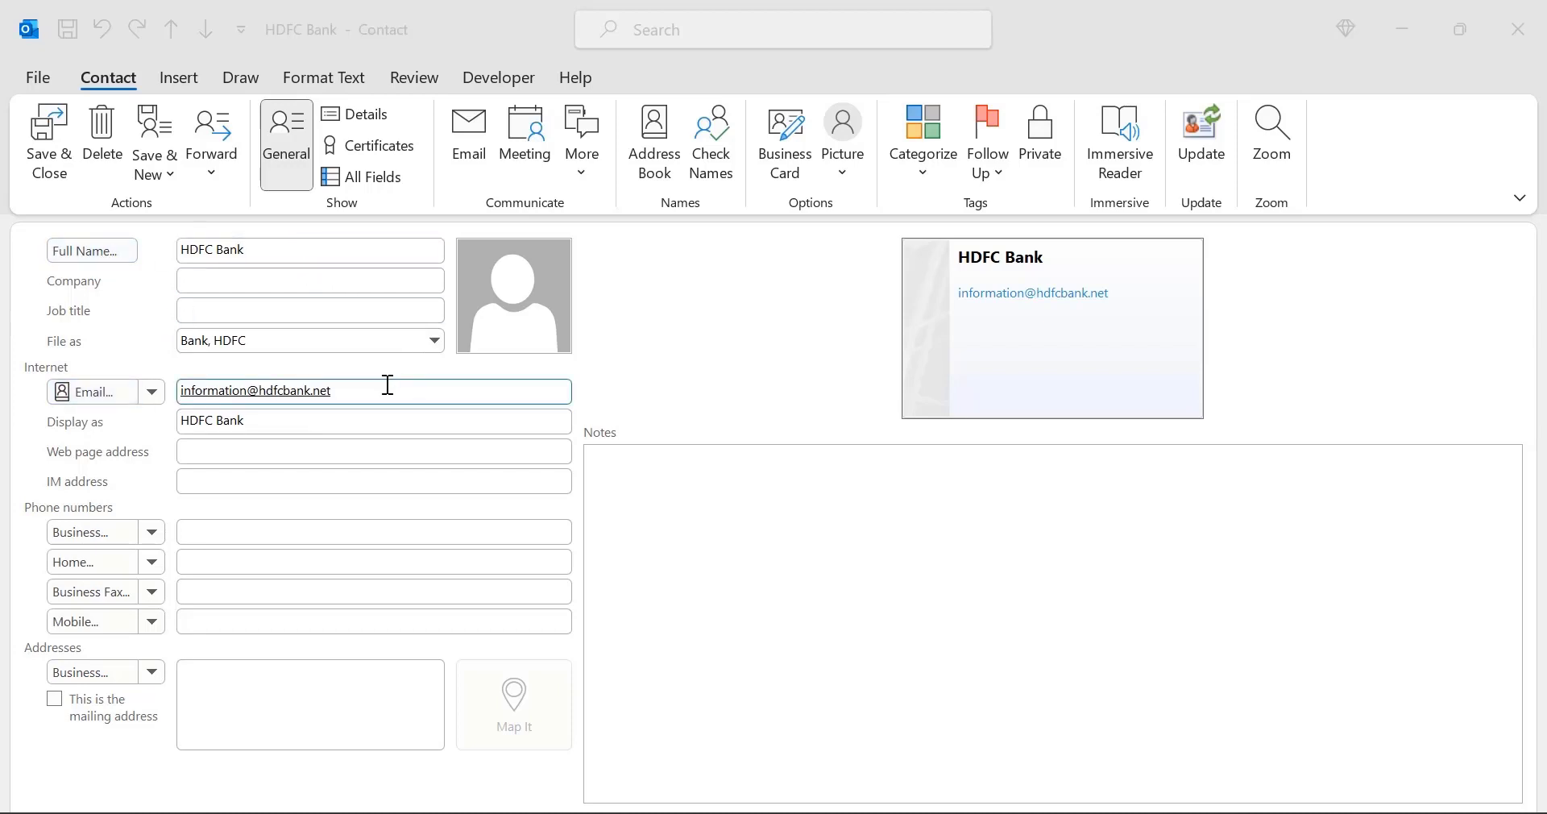
left_click(709, 573)
left_click(387, 421)
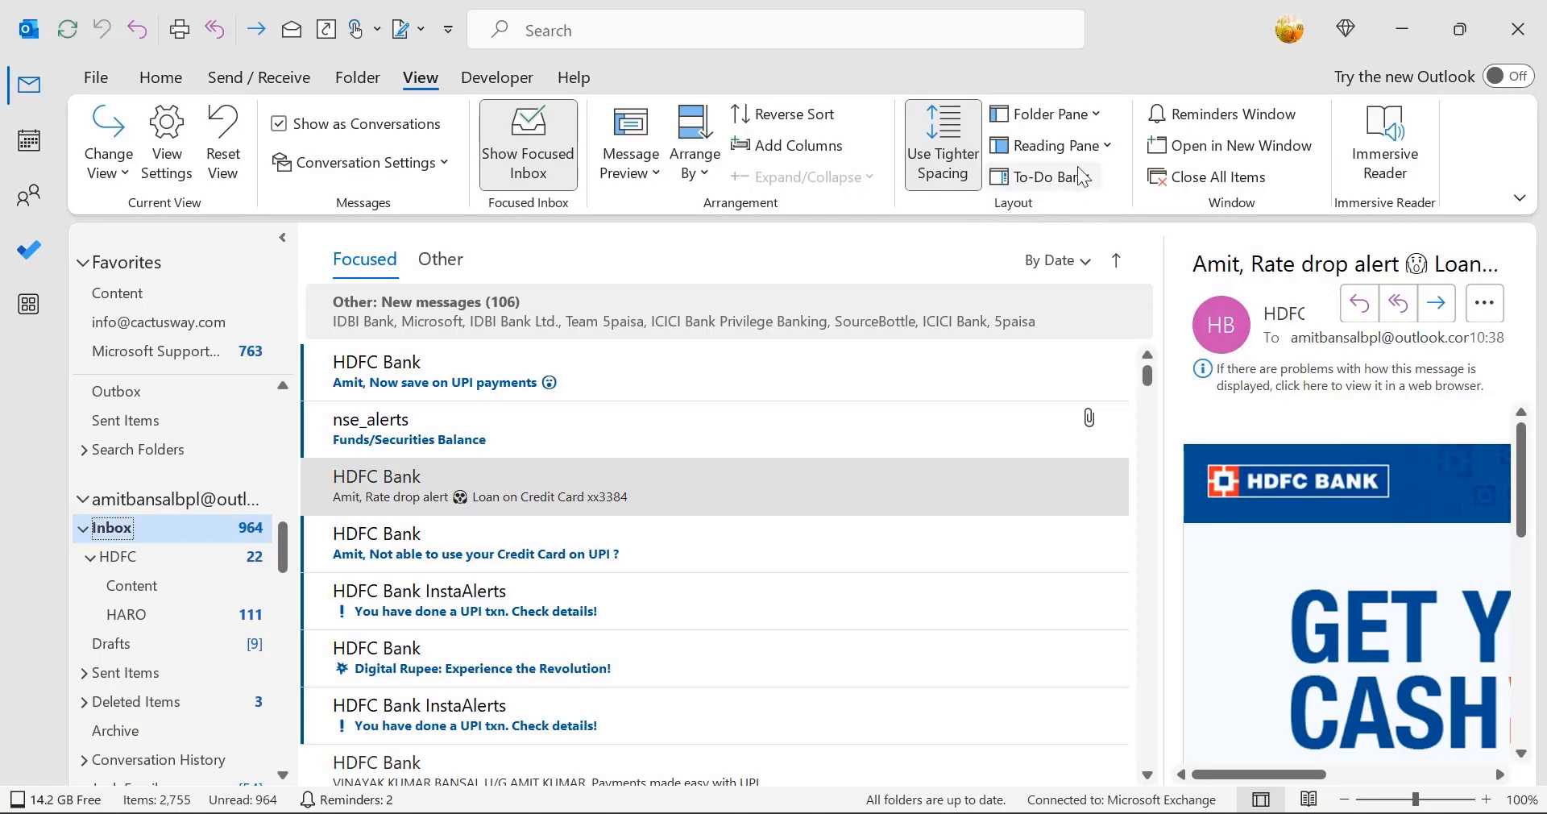
Turn off the Reading Pane so the inbox messages are listed in columns
left_click(1104, 146)
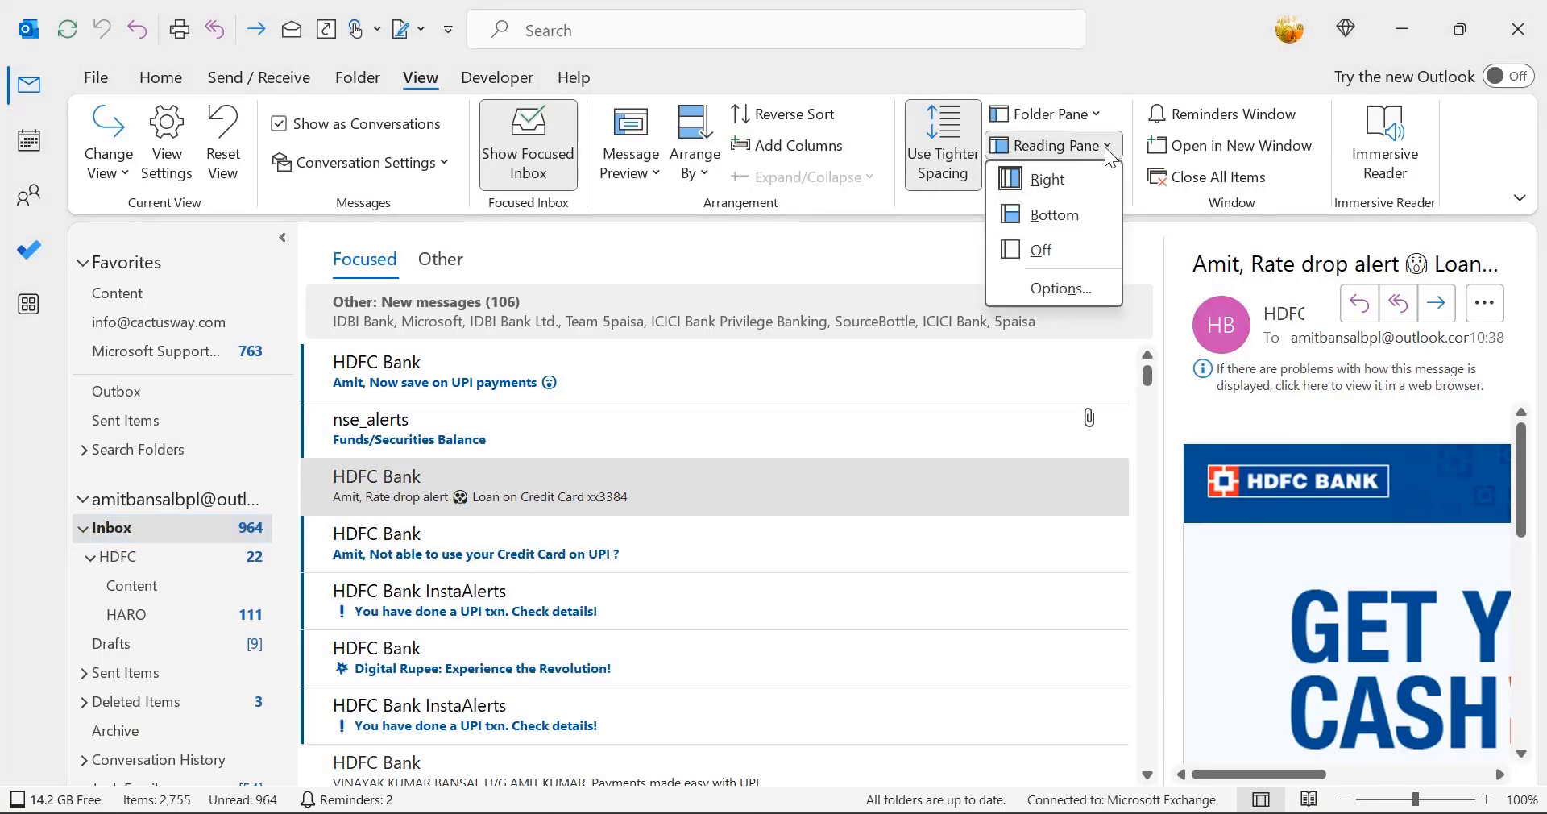
left_click(1071, 250)
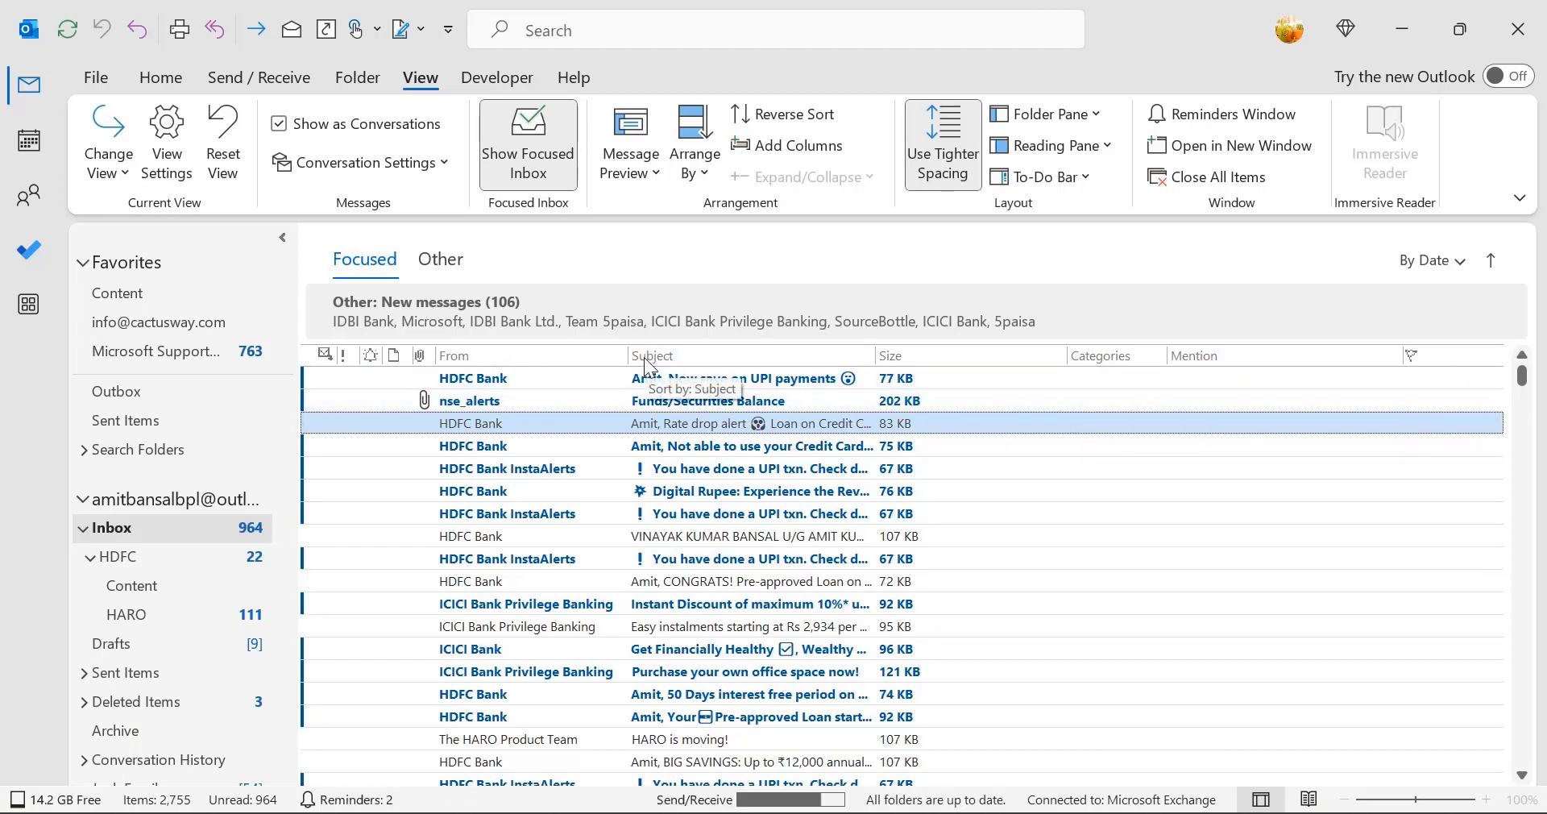
Use the Field Chooser to insert the Received field between Categories and Mention in the message list, and remove that column again
right_click(732, 354)
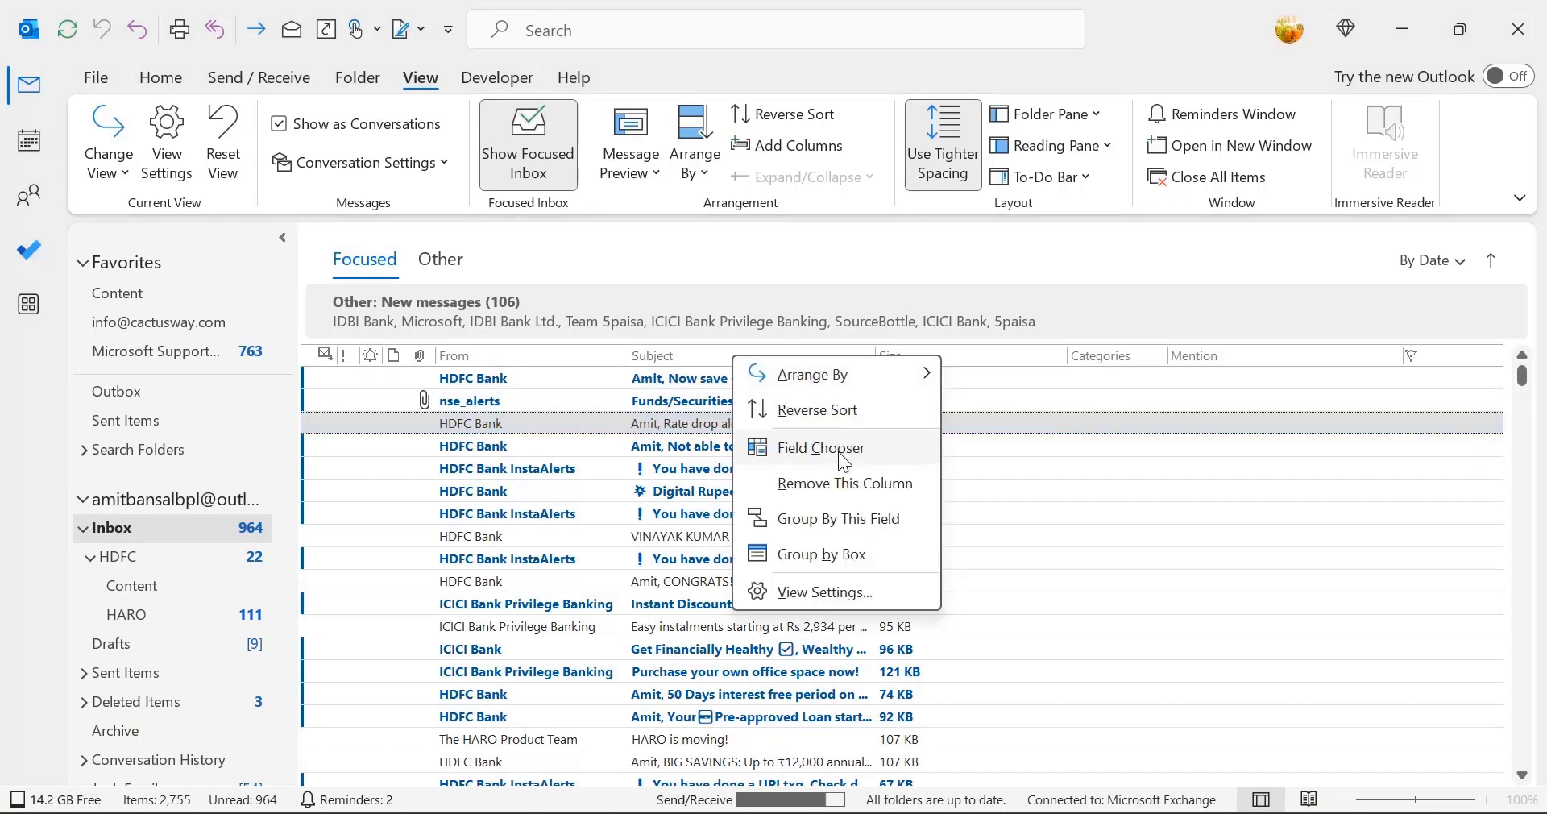
left_click(837, 449)
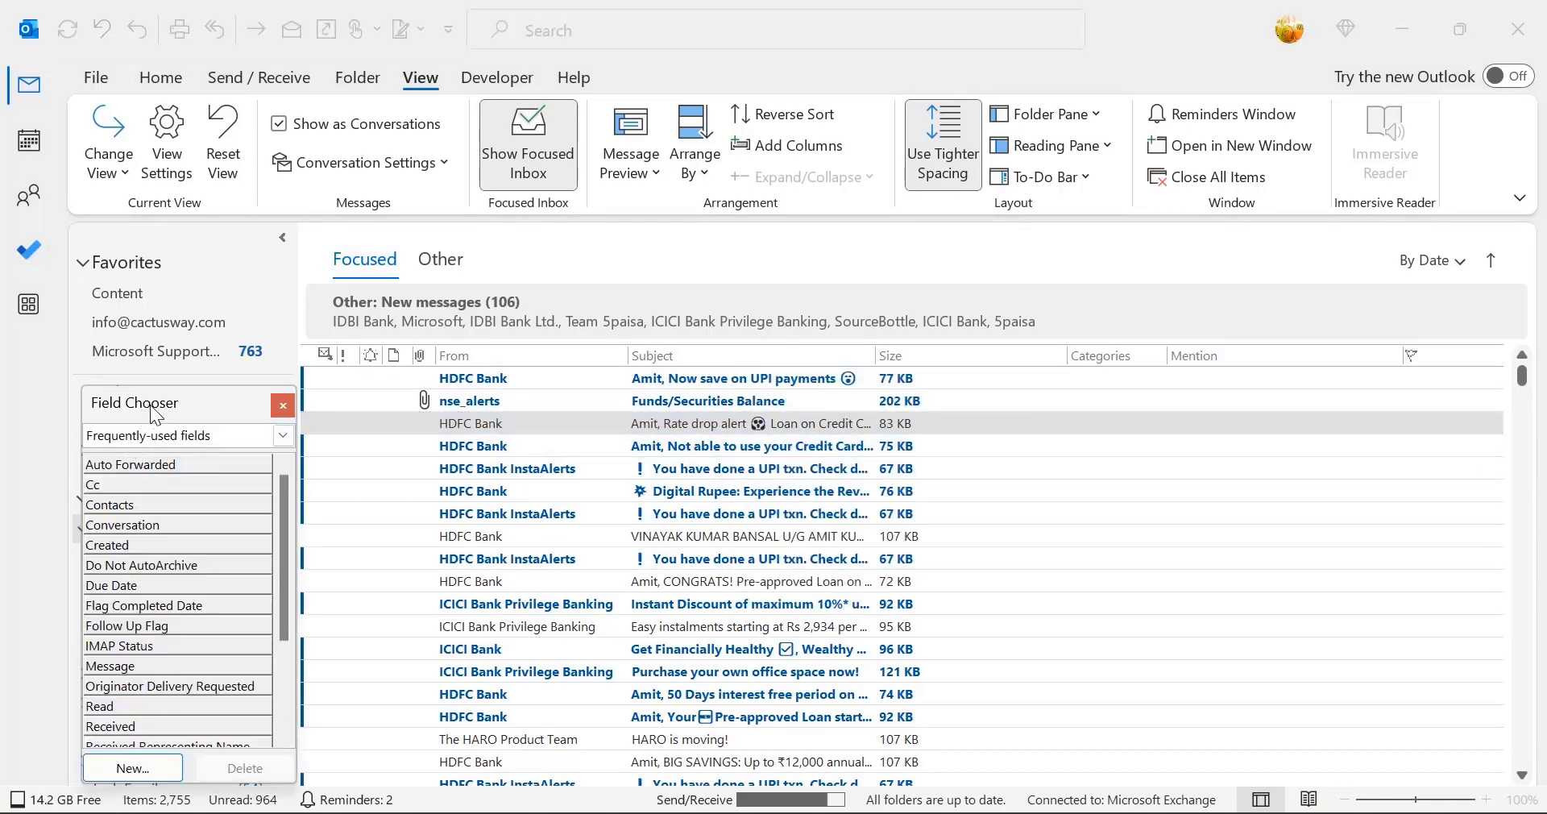
left_click_drag(156, 415, 273, 318)
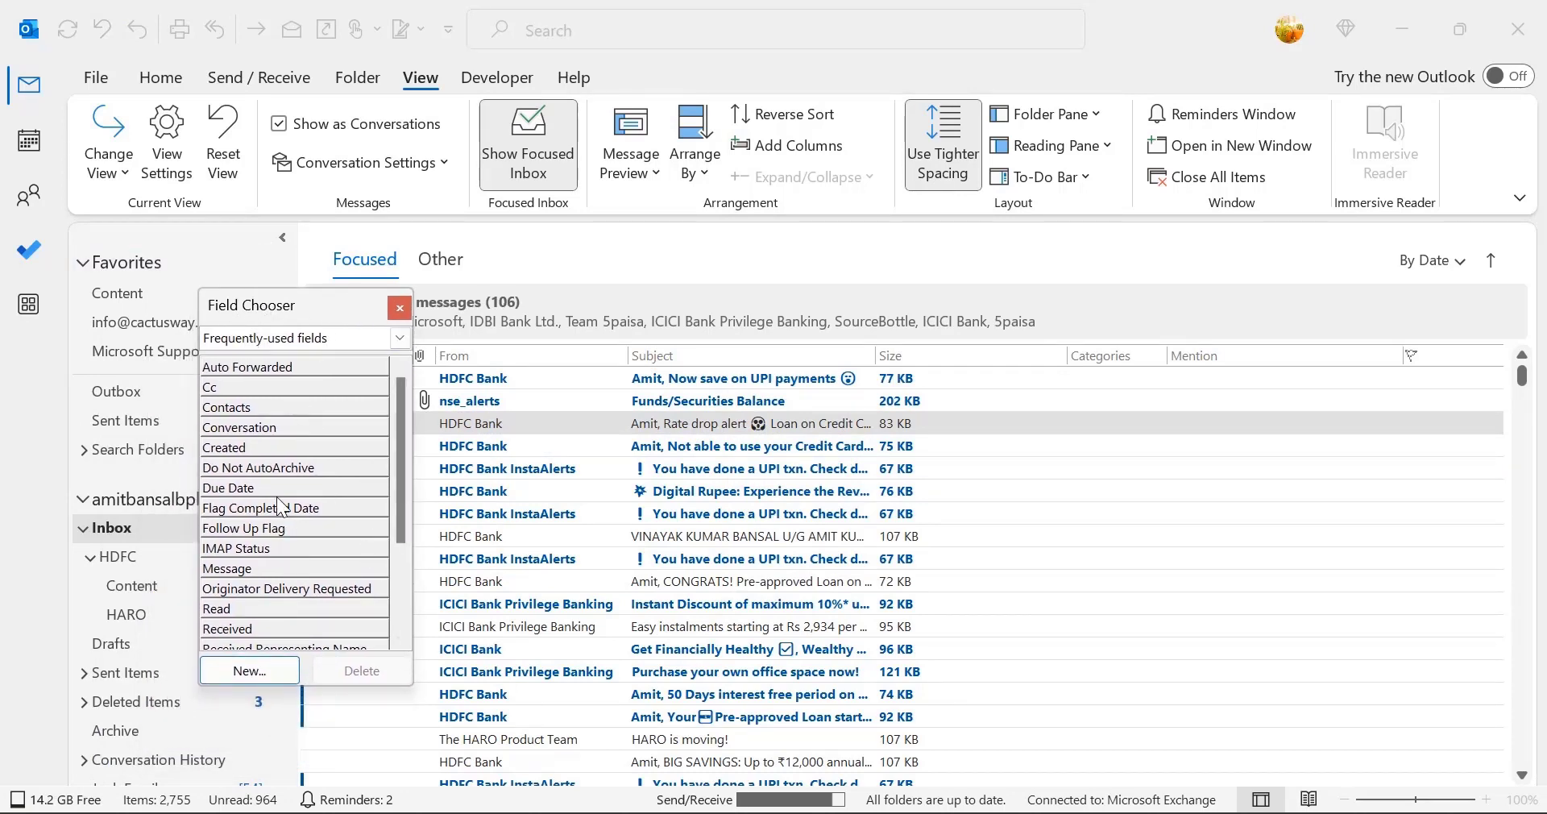
left_click(228, 637)
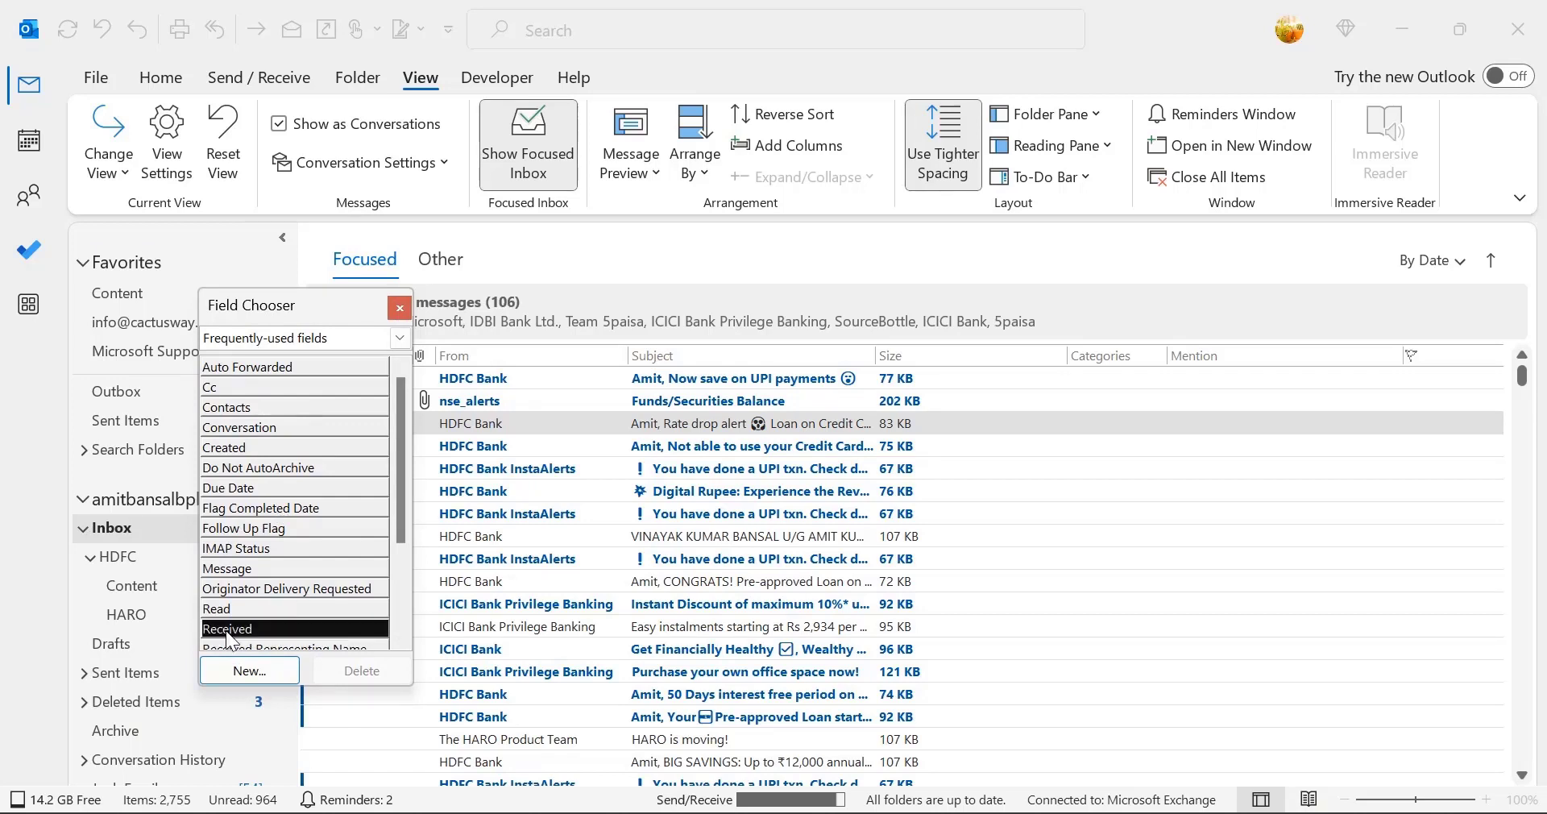
left_click_drag(225, 630, 1221, 360)
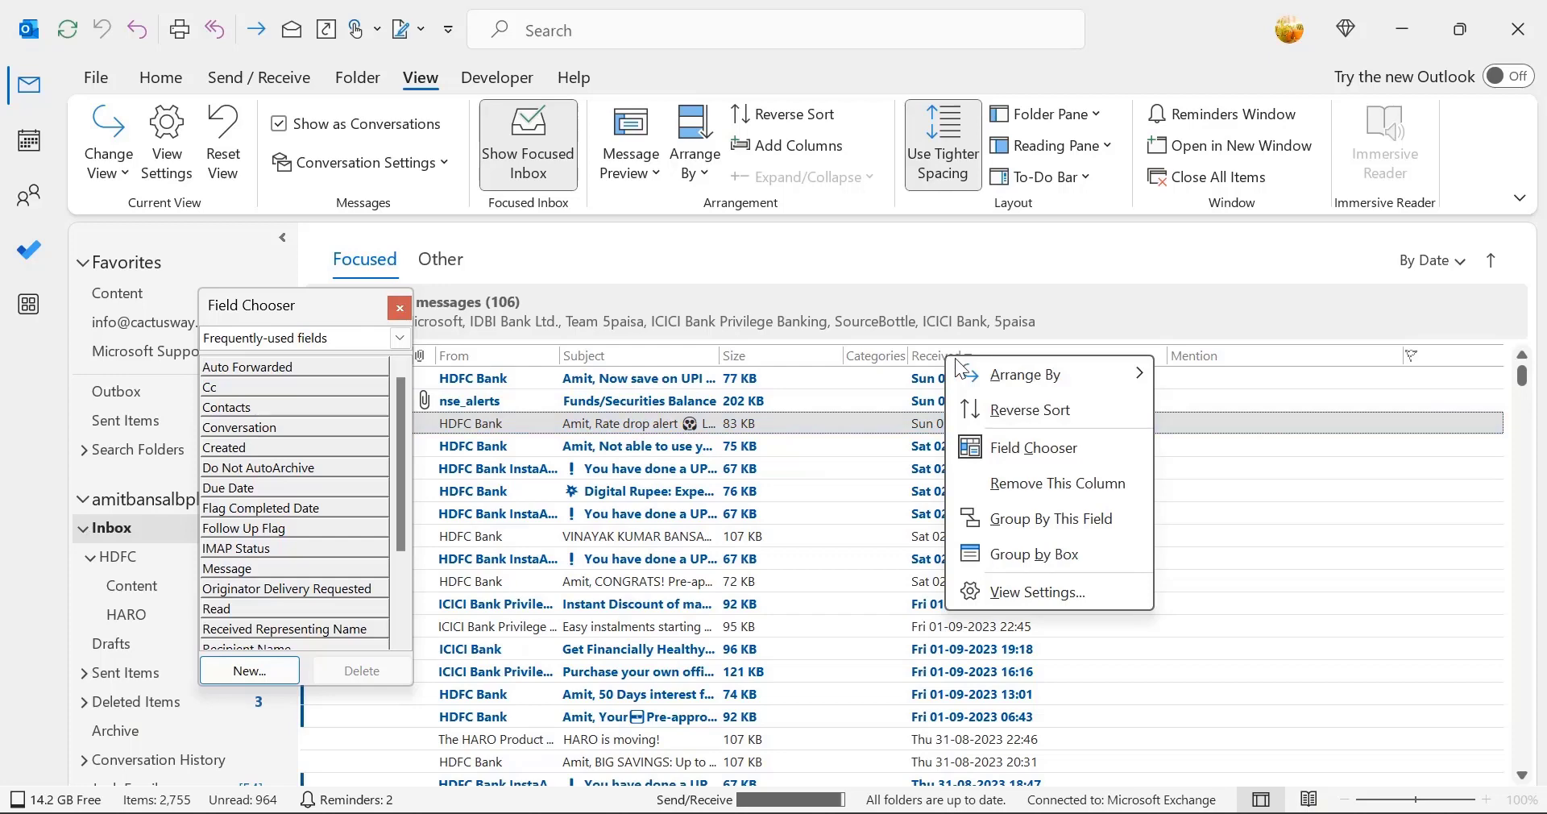
left_click(1057, 484)
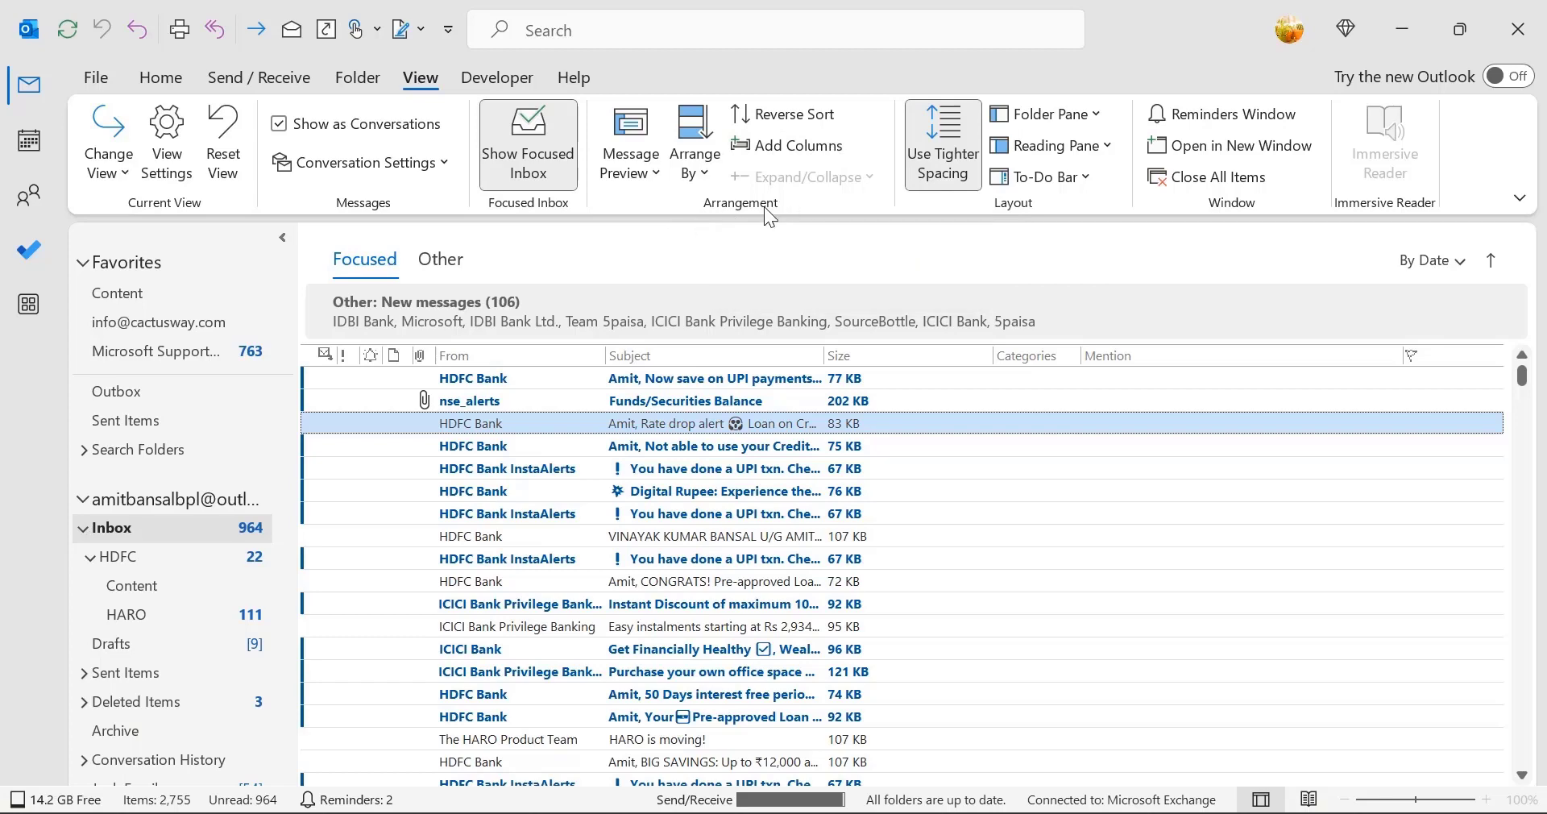
Add Received from the frequently-used fields to the list of shown columns using the Add Columns command
left_click(779, 148)
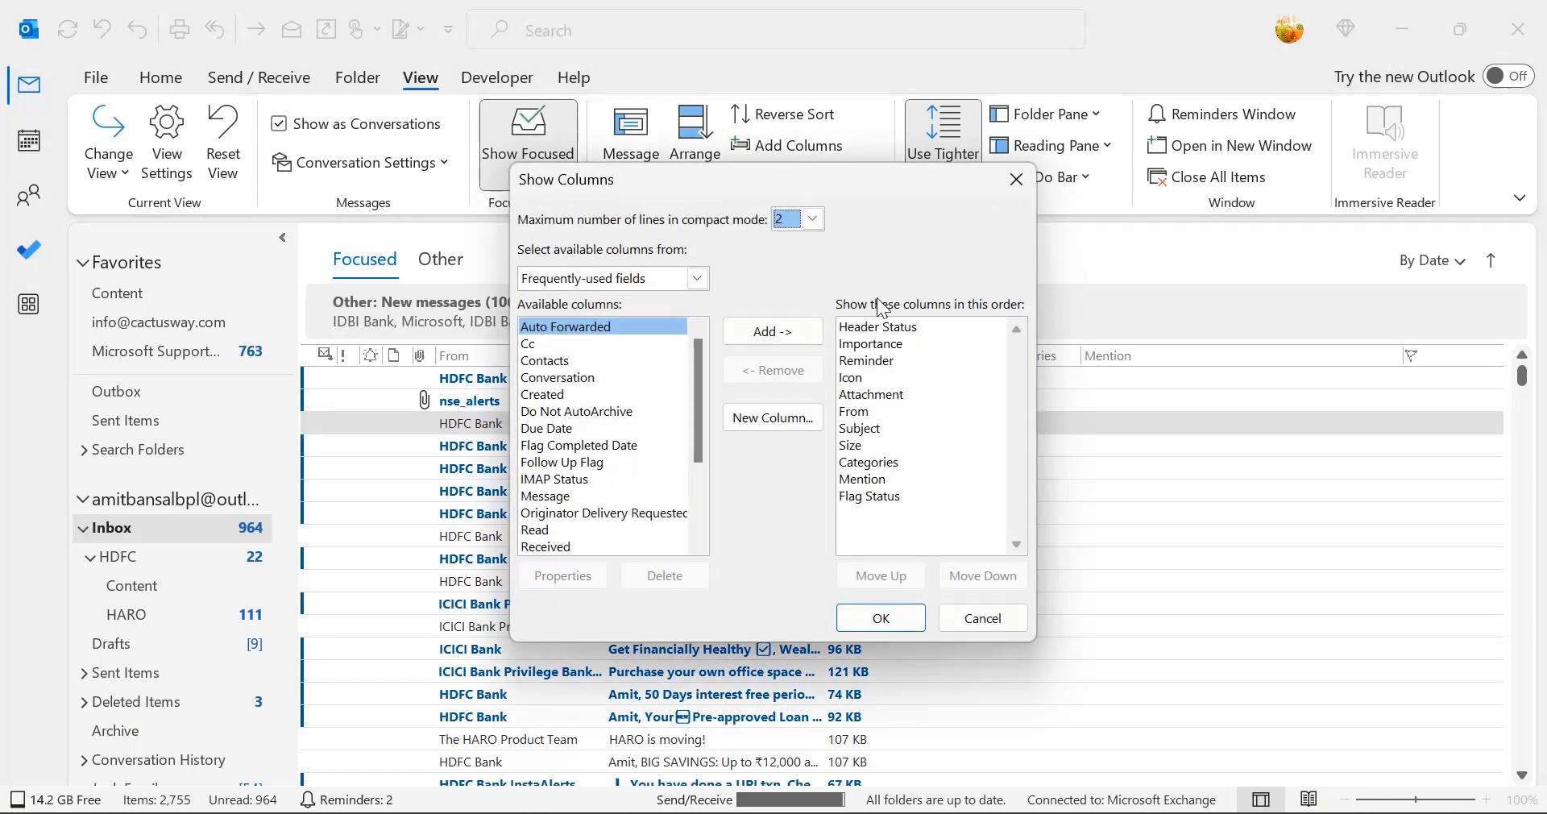
scroll(594, 441, "down", 3)
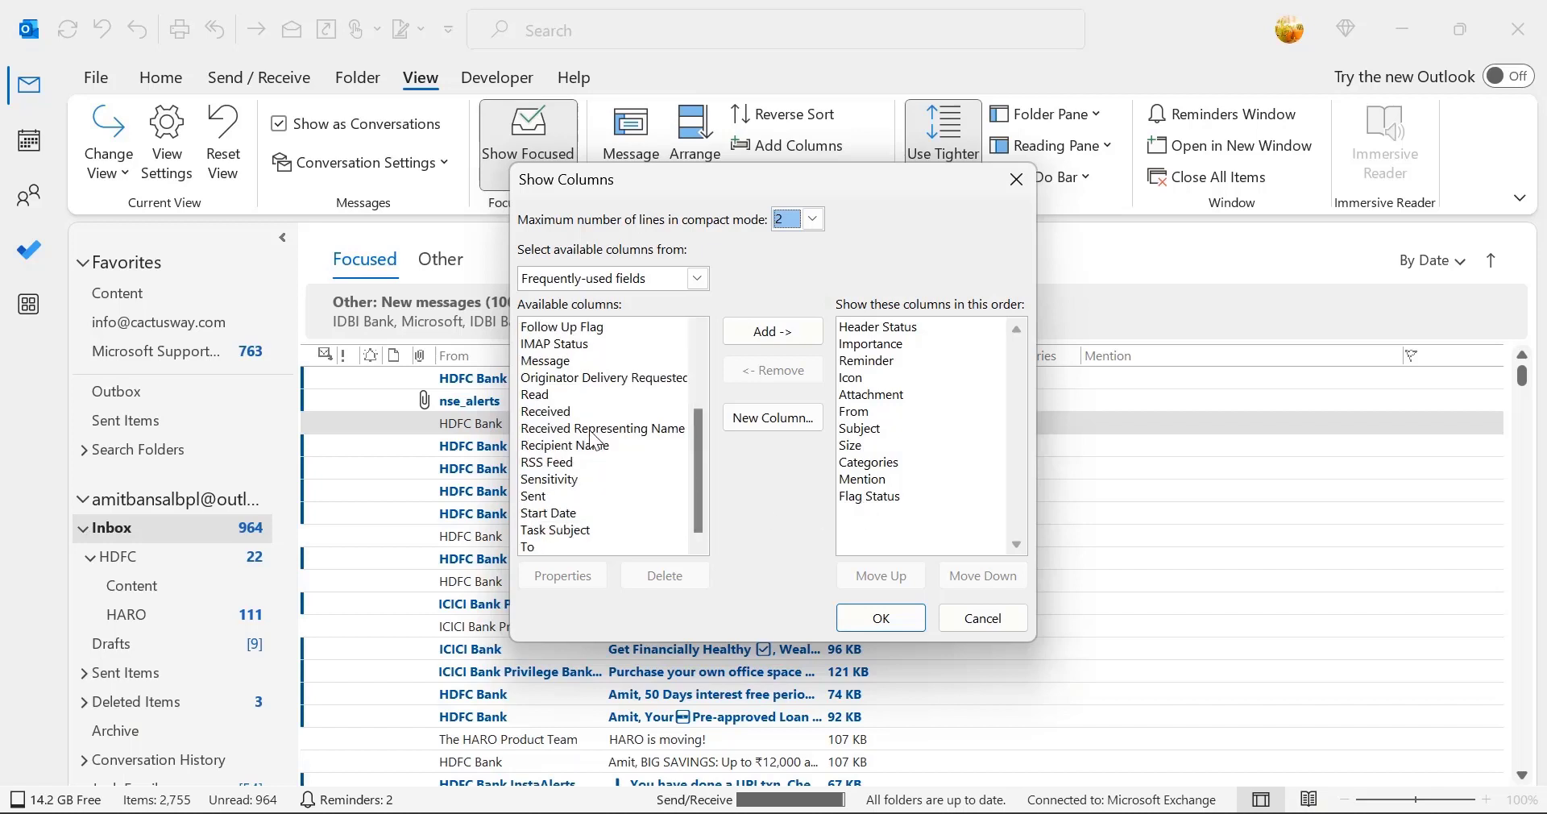
scroll(595, 442, "up", 2)
scroll(594, 439, "down", 2)
scroll(594, 441, "up", 3)
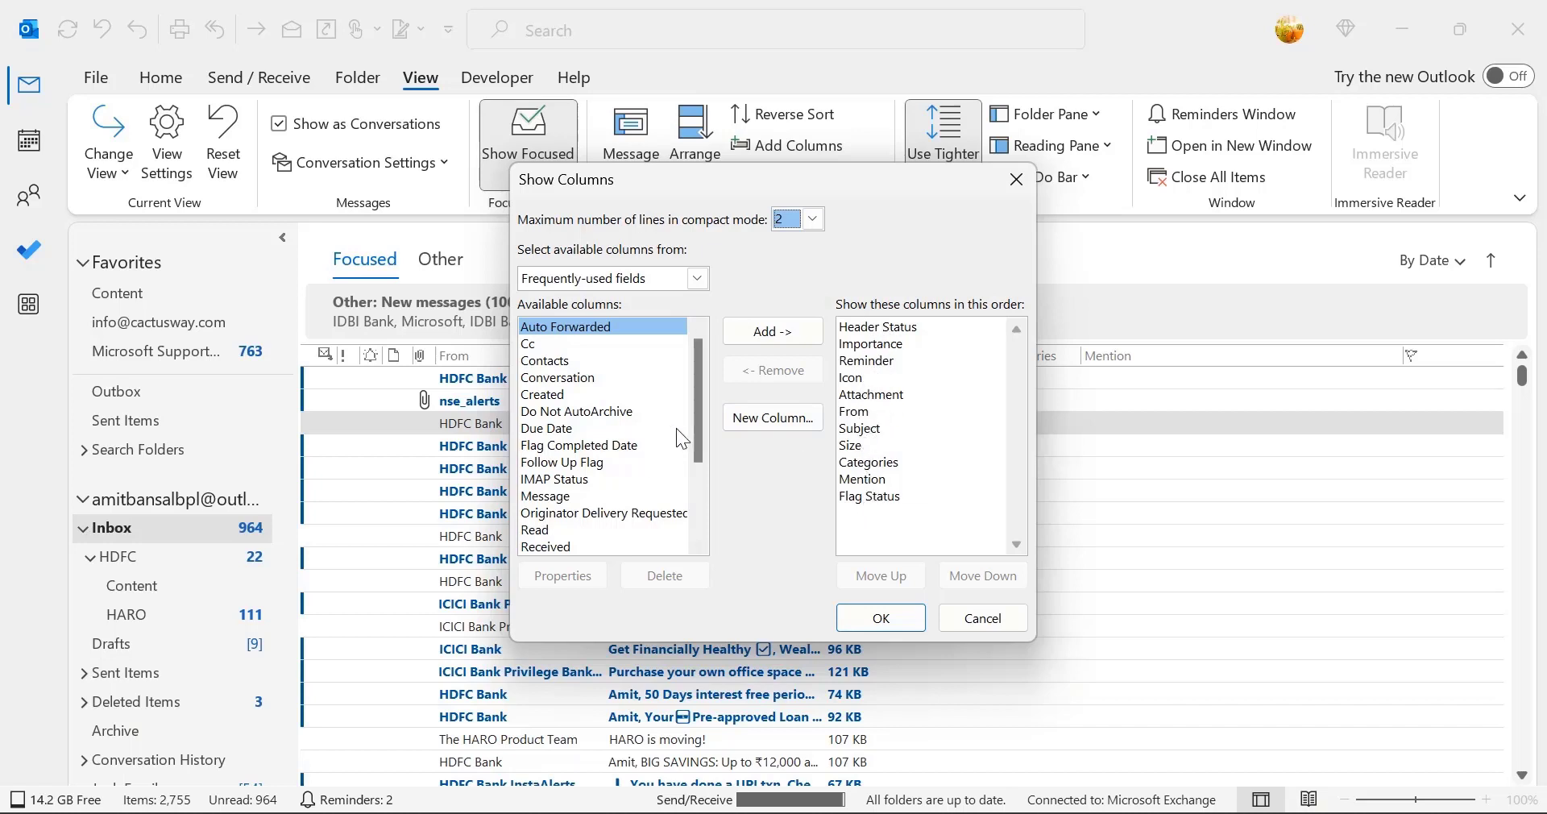
left_click_drag(698, 379, 699, 434)
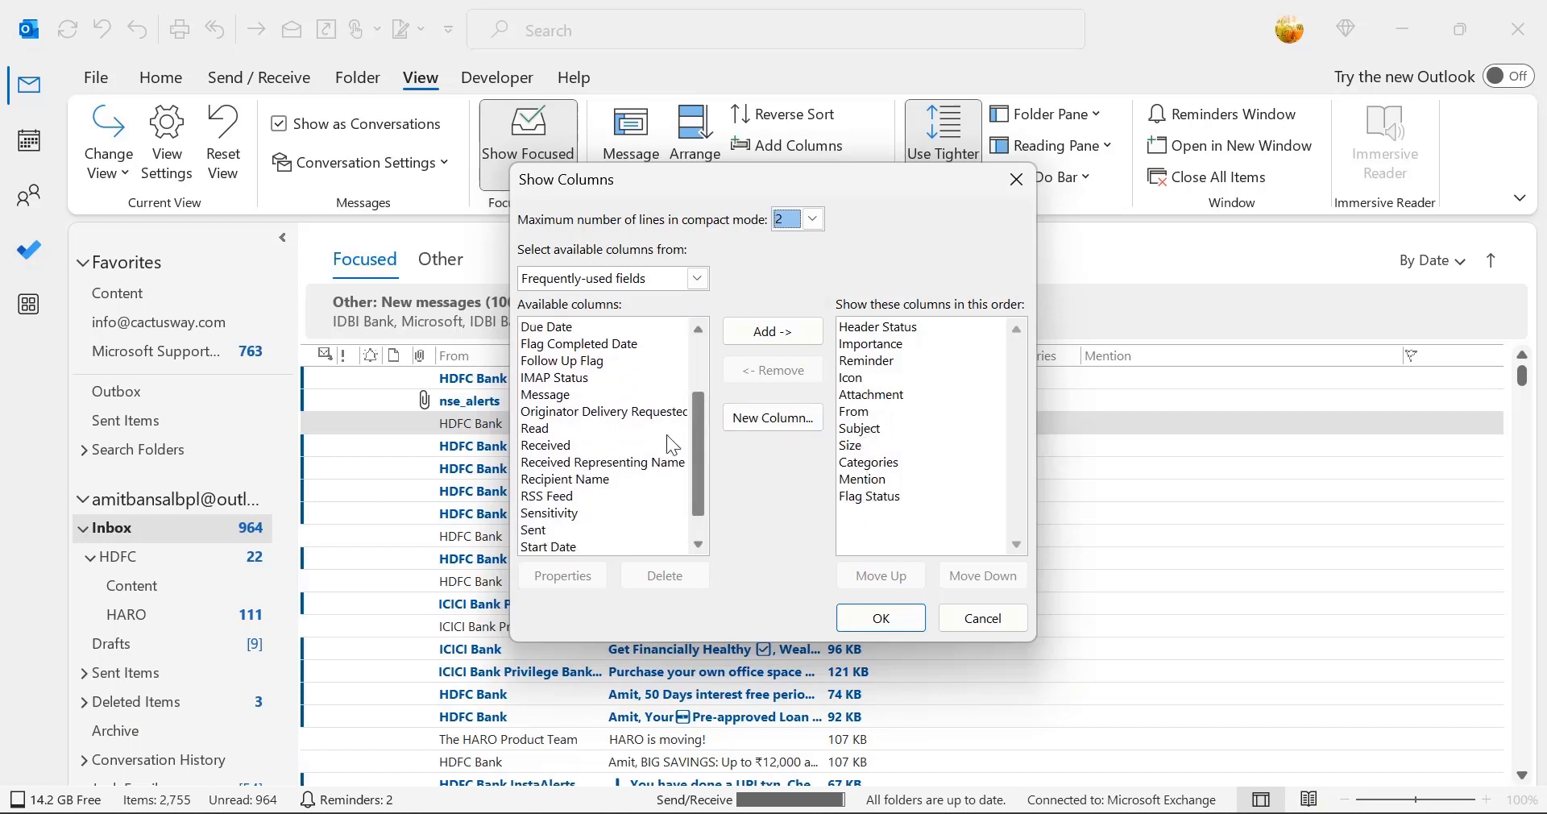
left_click(564, 446)
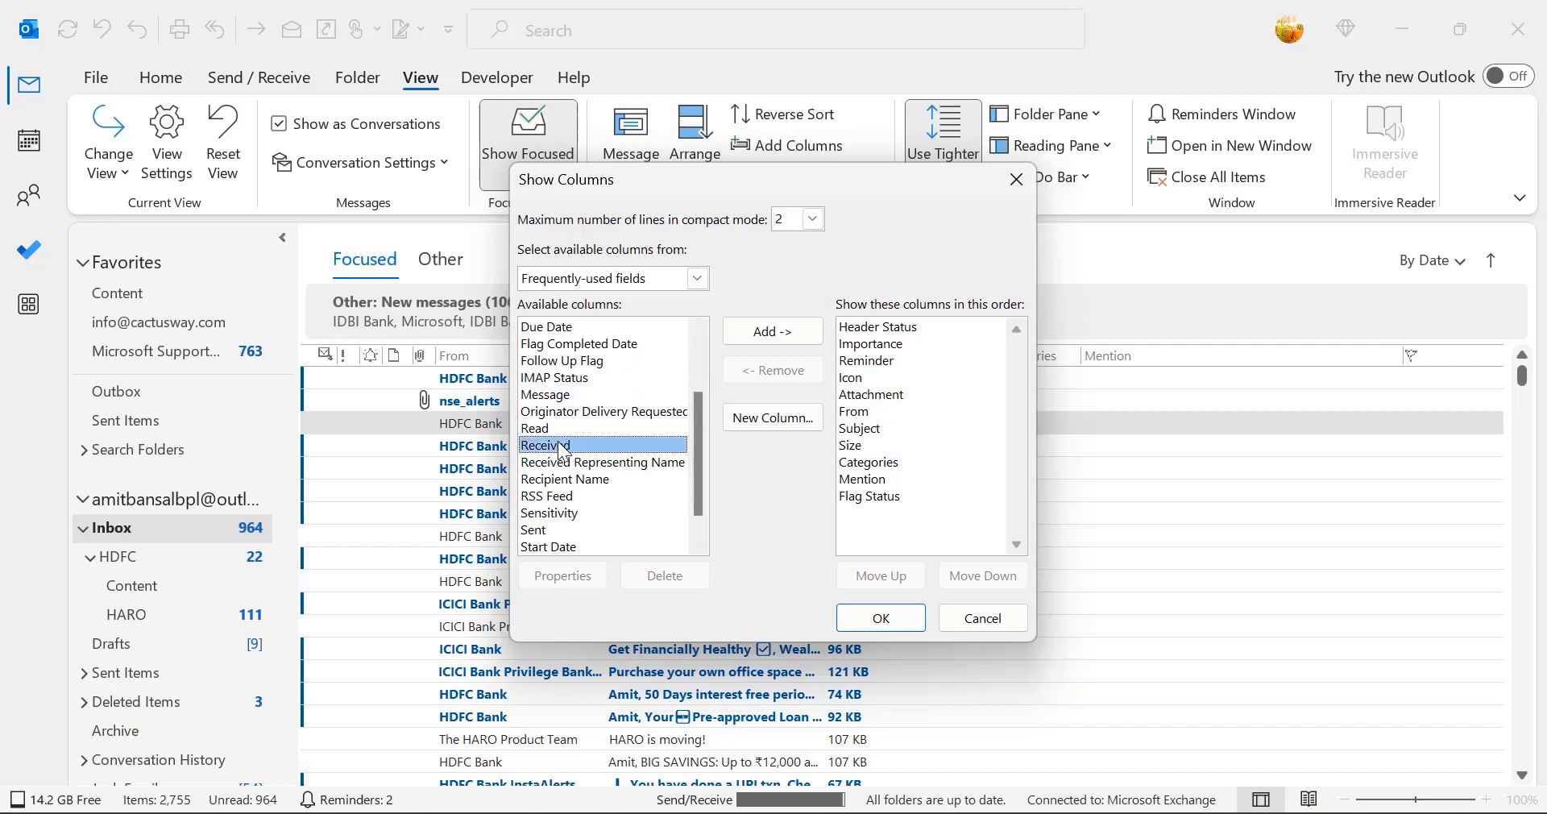
left_click(774, 332)
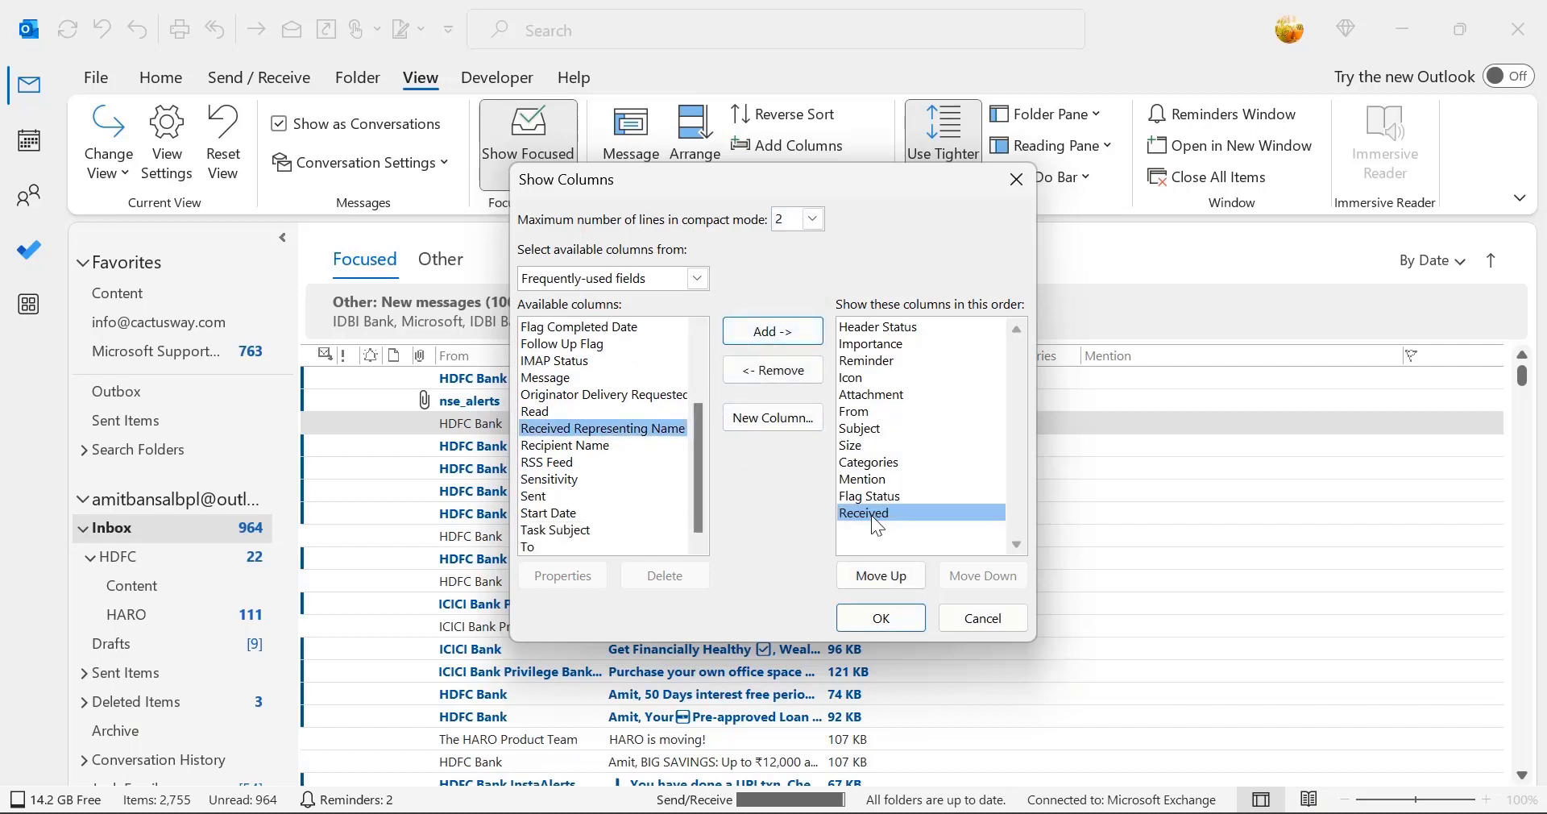
Place Received between Subject and Size in the column order, apply it, and widen the Received column to show full dates
mouse_move(871, 515)
left_mouse_down()
mouse_move(881, 394)
mouse_move(881, 441)
left_mouse_up()
left_click(876, 620)
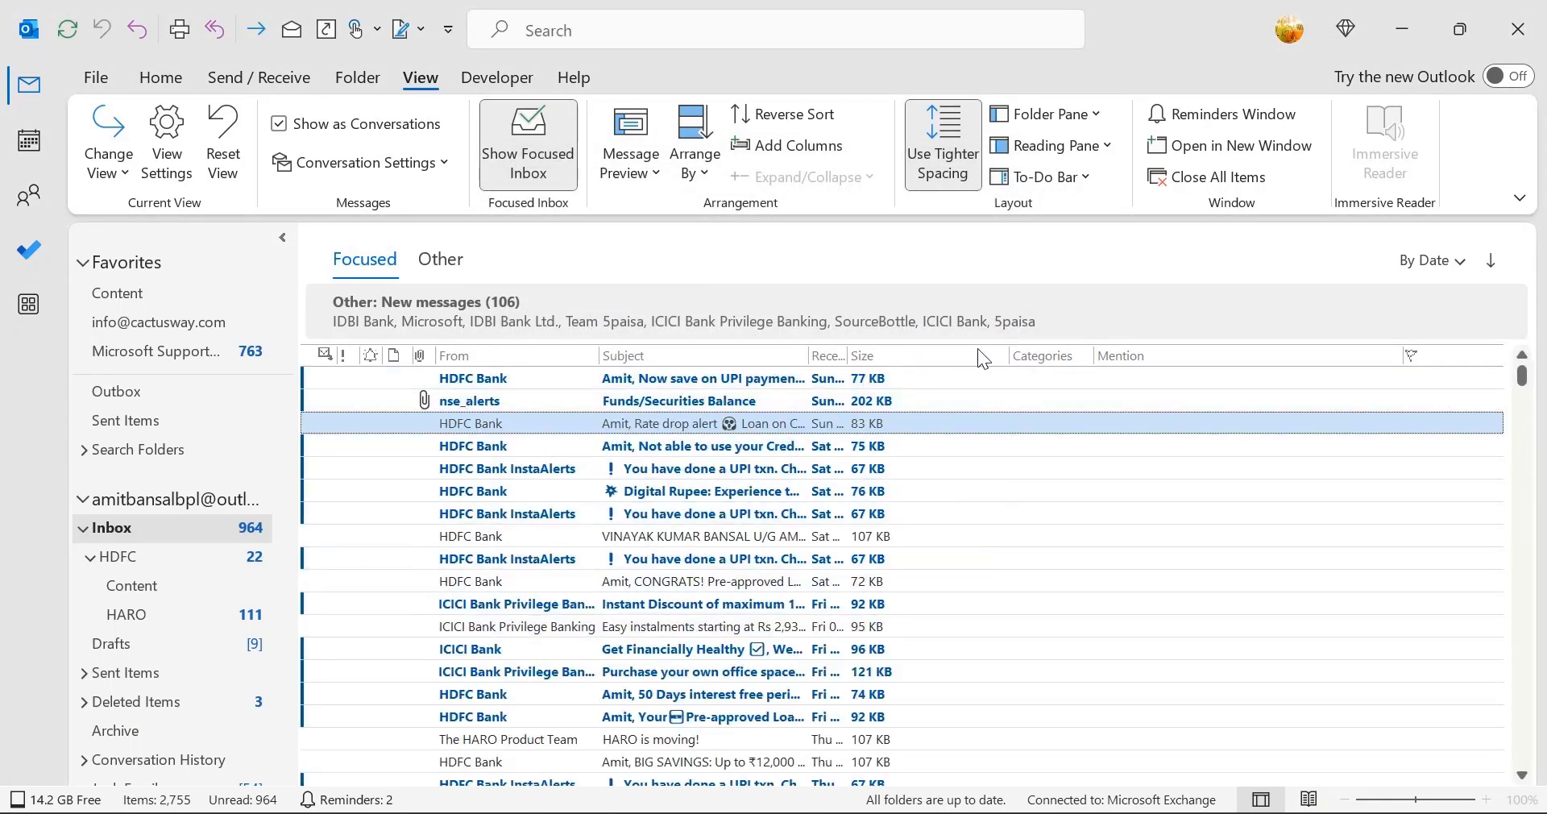
left_click_drag(846, 349, 1062, 352)
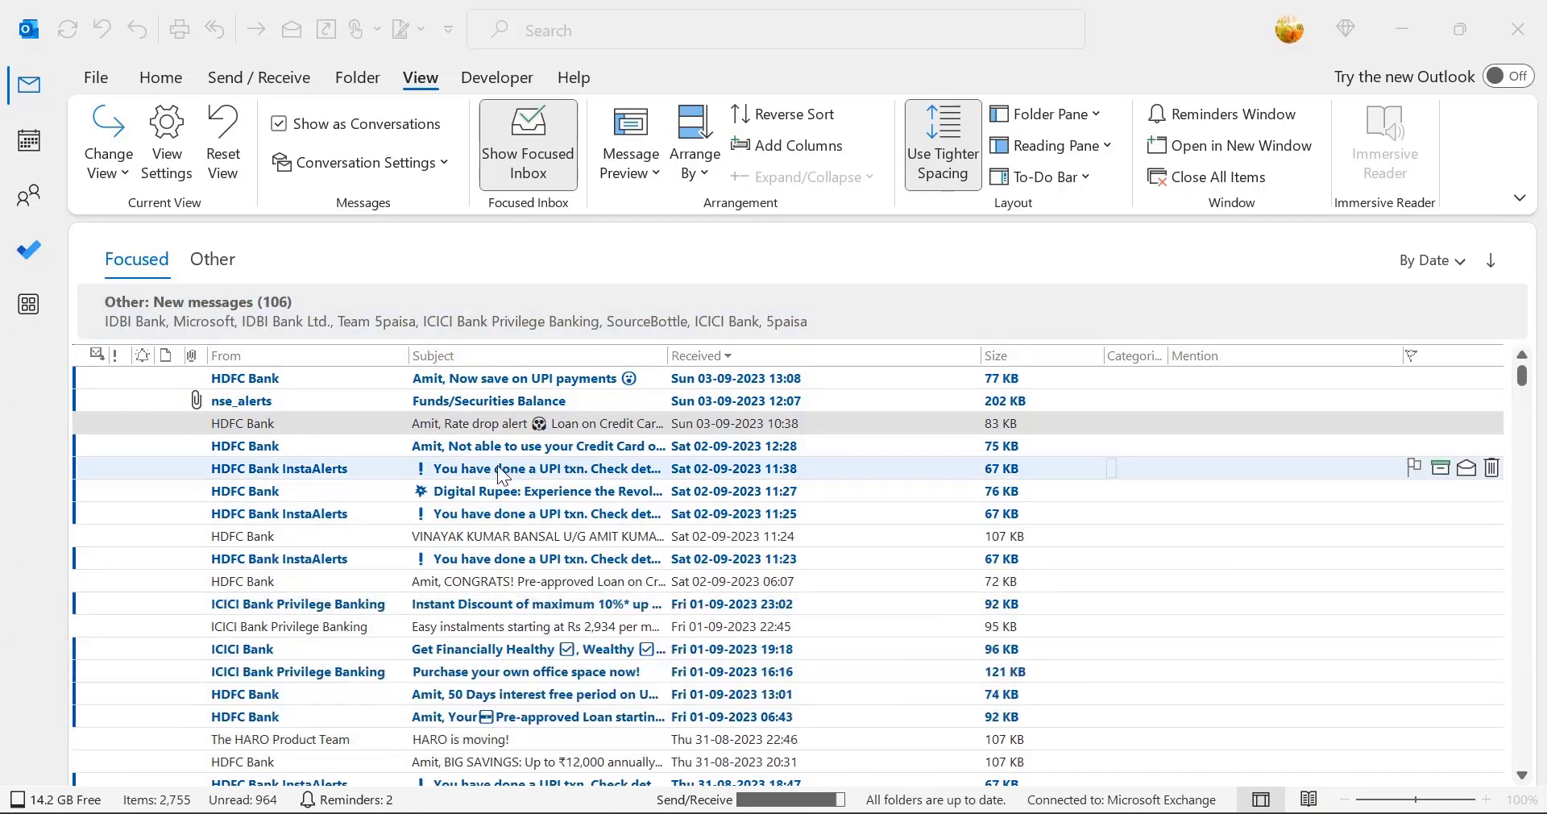
Set the Folder Pane to Normal and show the Reading Pane on the right of the inbox
left_click(220, 455)
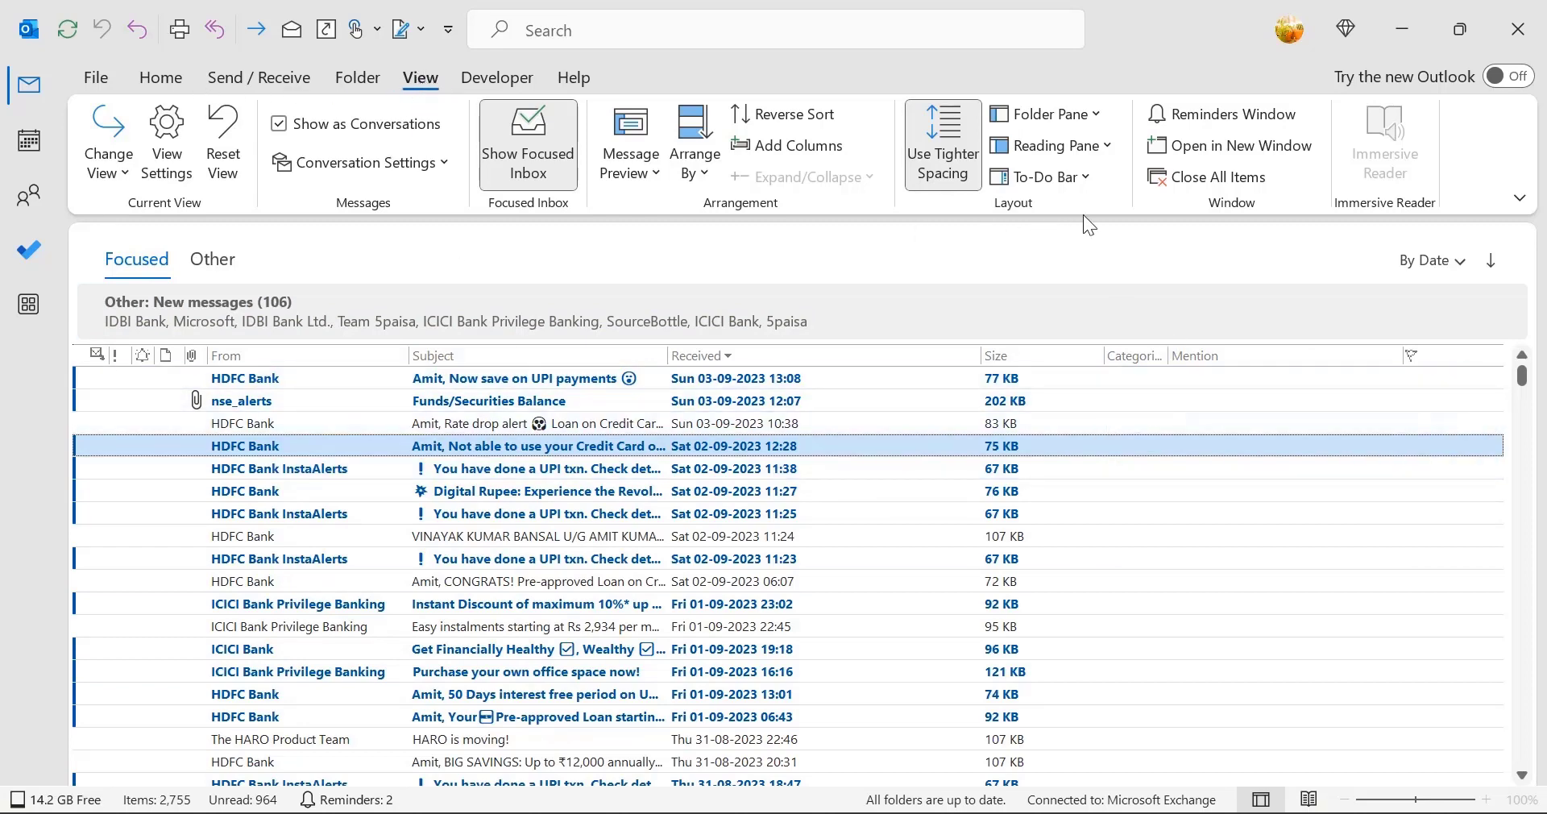
left_click(1100, 118)
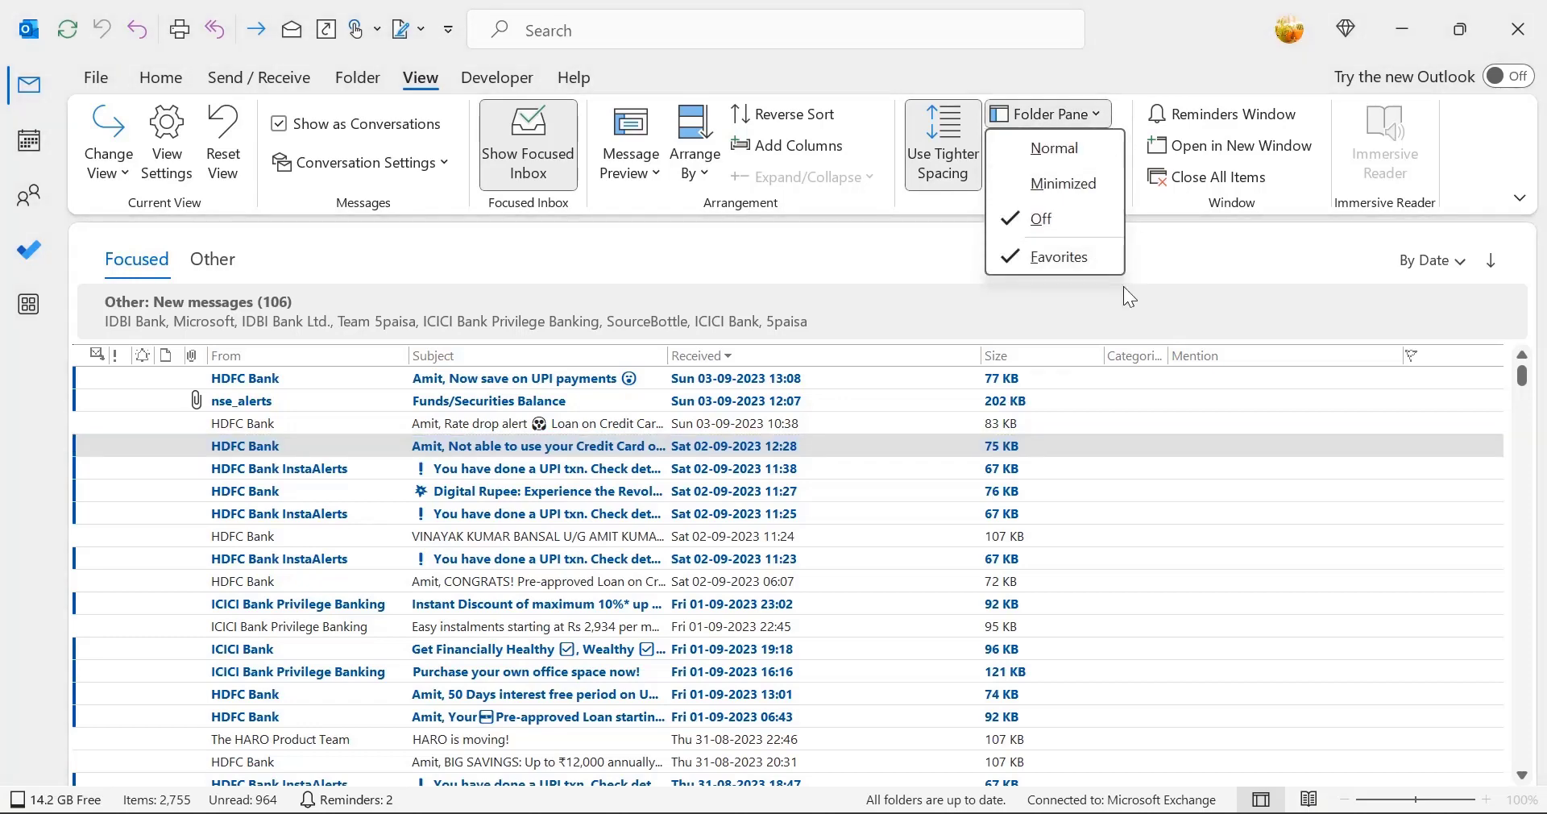
left_click(1086, 157)
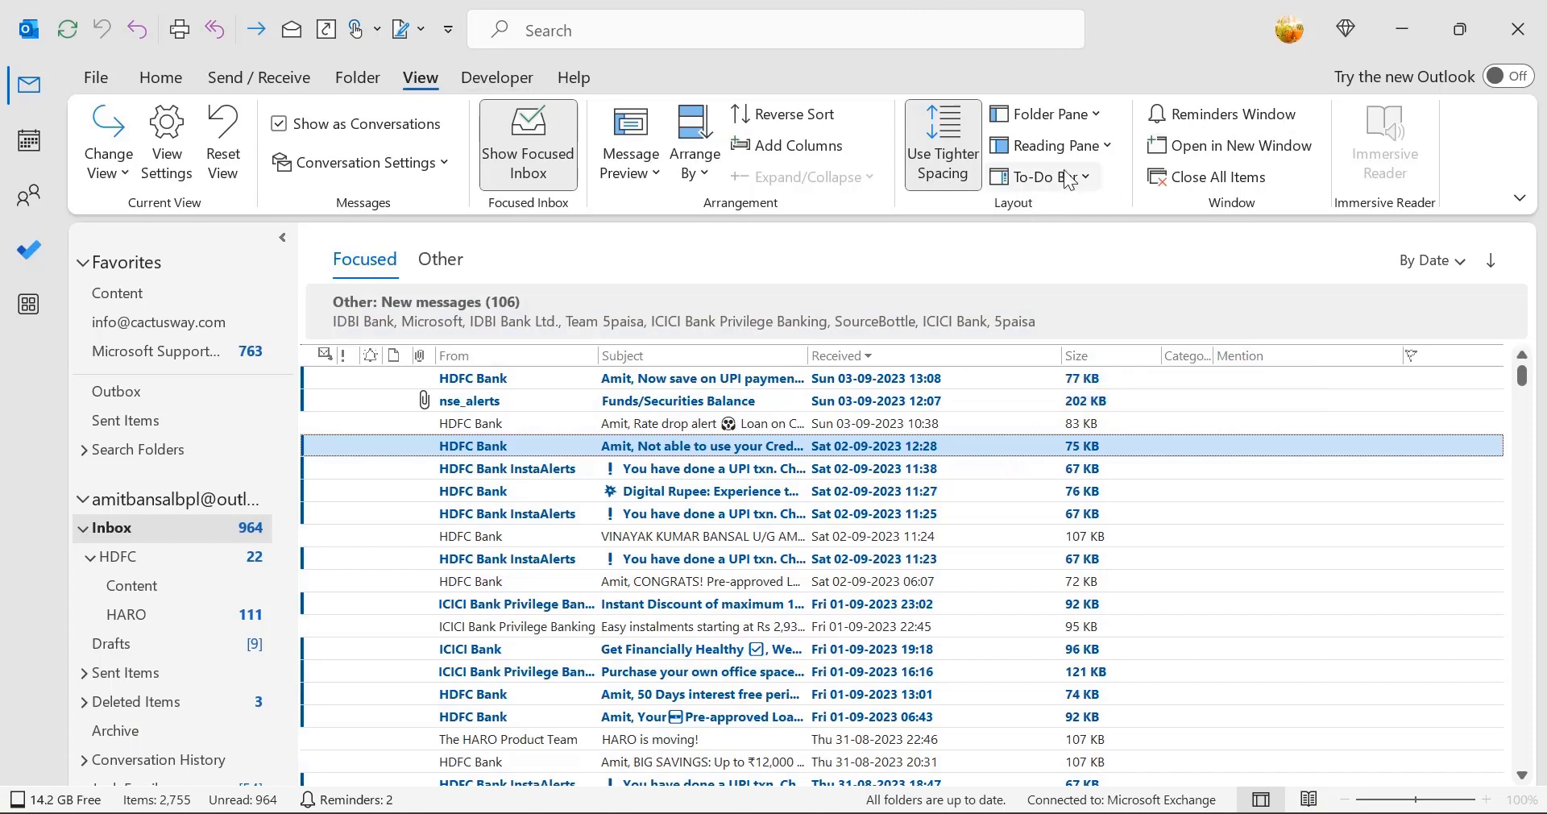
left_click(1101, 153)
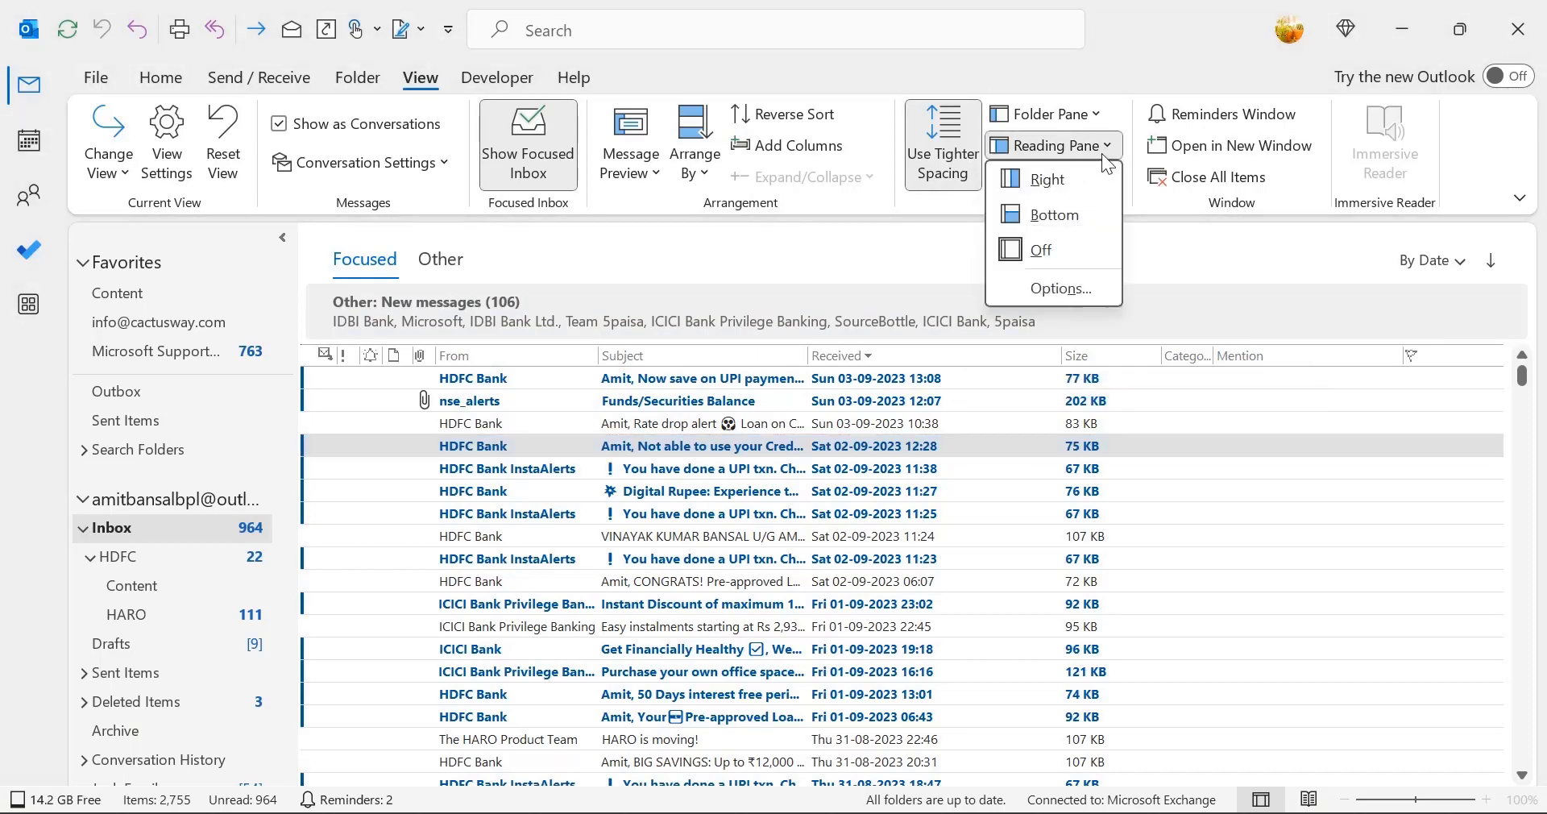
left_click(1057, 187)
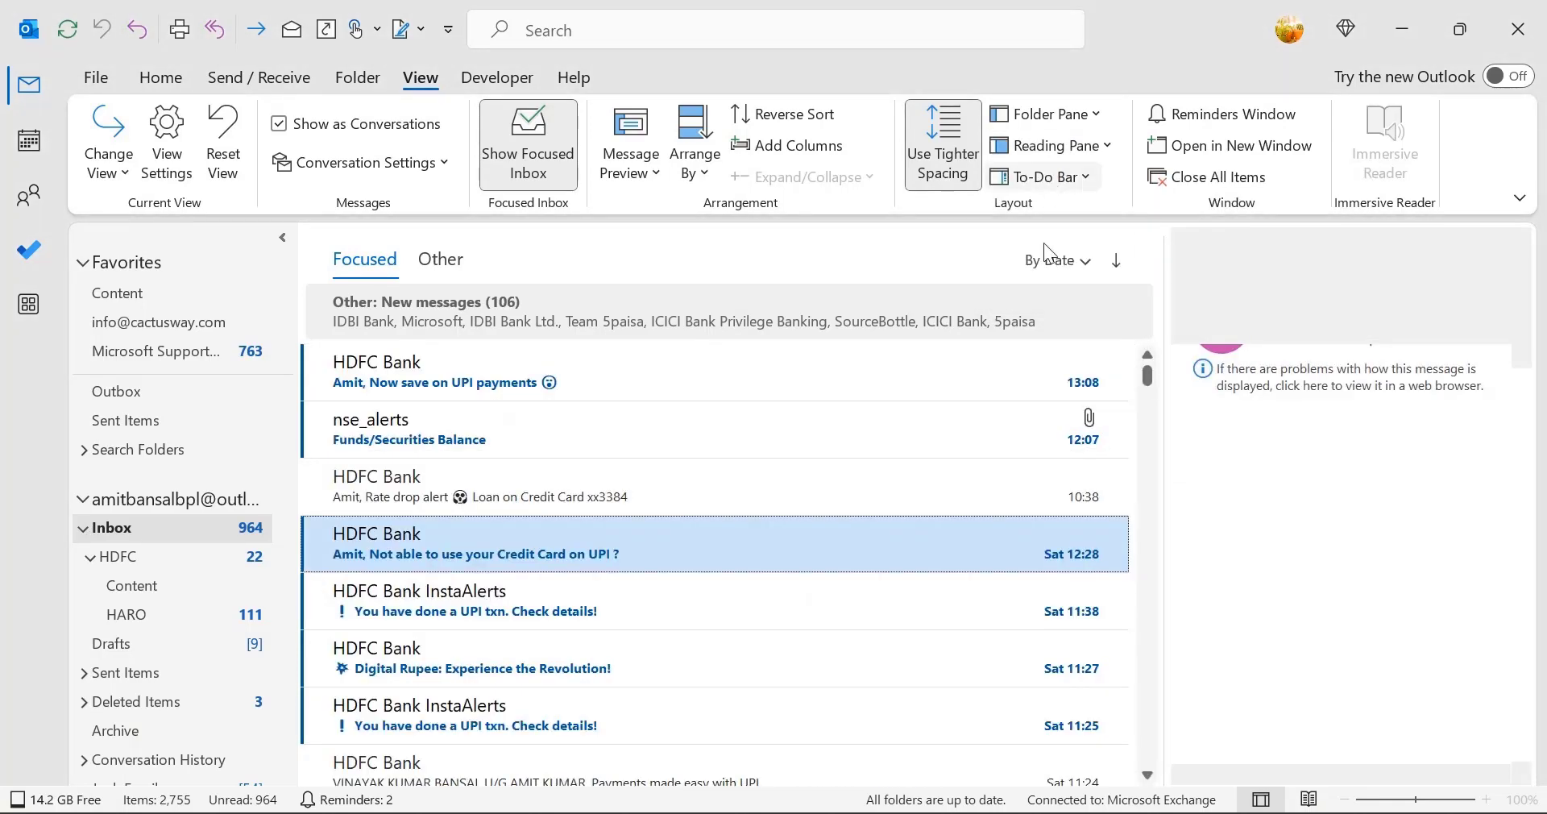
Preview the HDFC Bank messages about the loan rate drop and saving on UPI payments in the Reading Pane
left_click(588, 463)
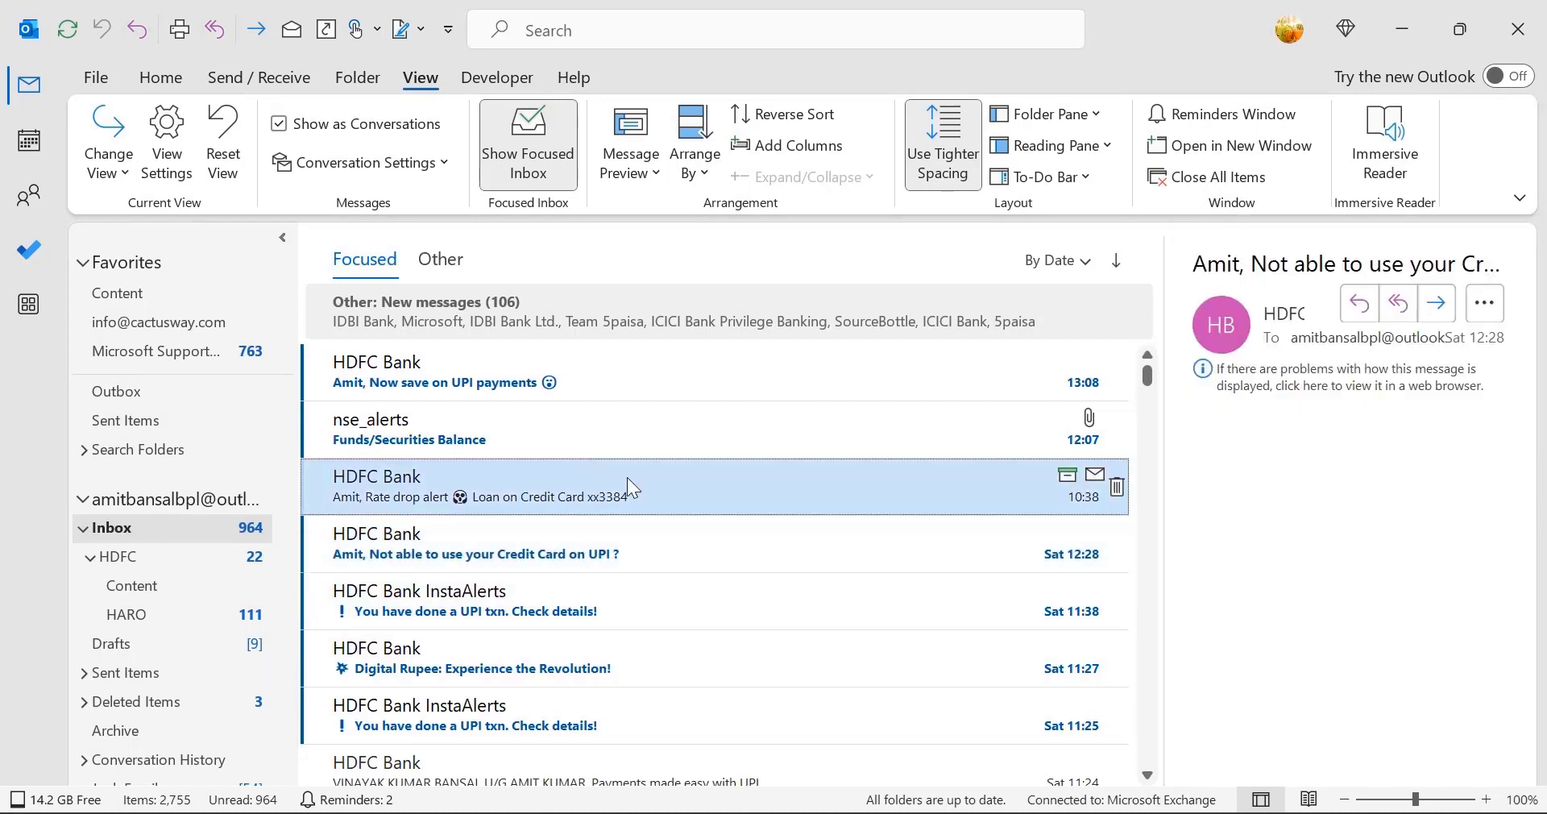
left_click(570, 371)
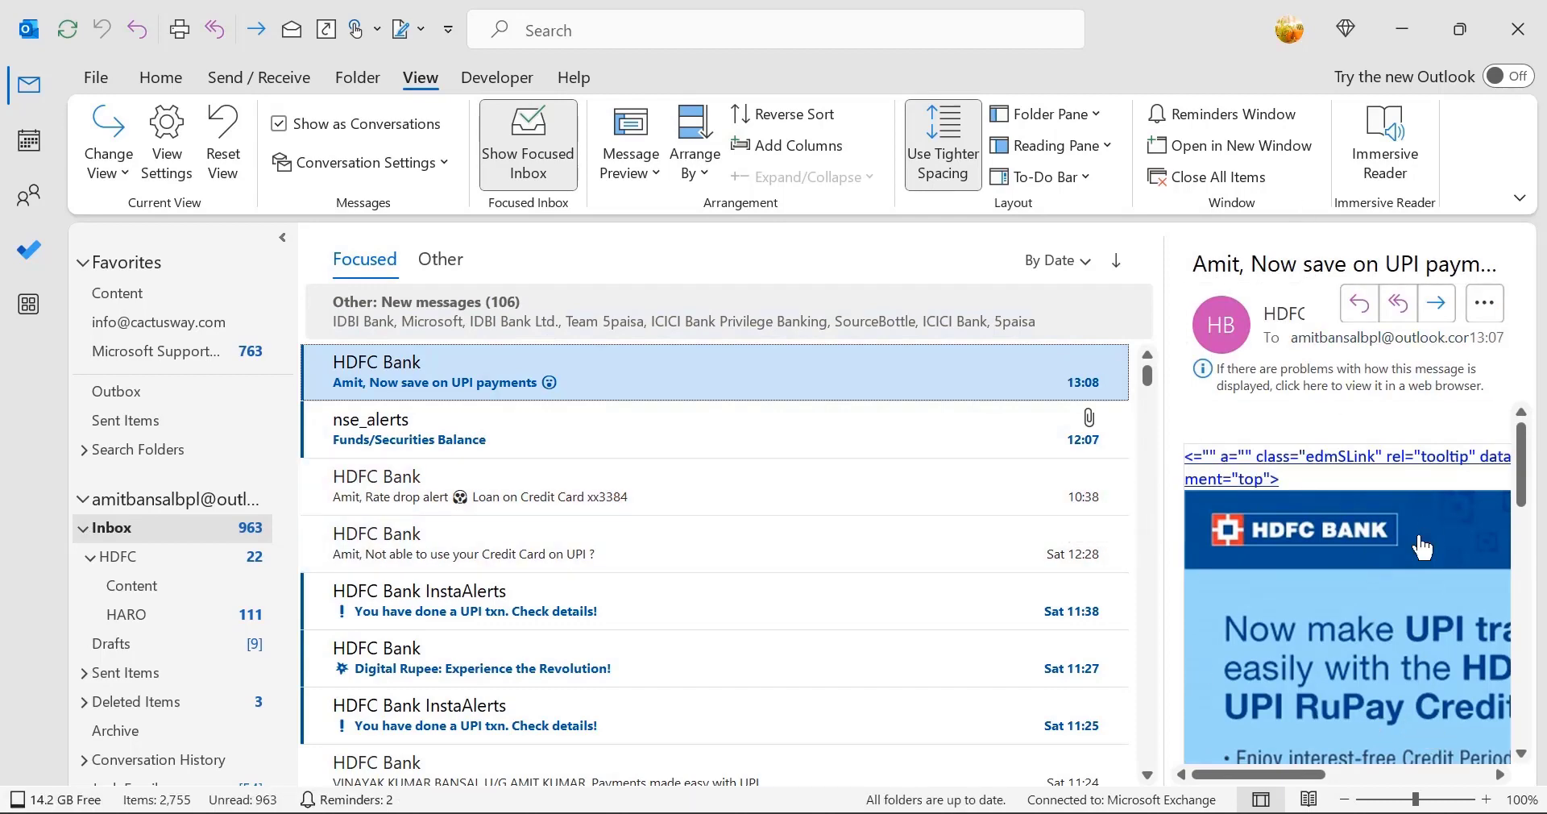
scroll(1367, 494, "down", 5)
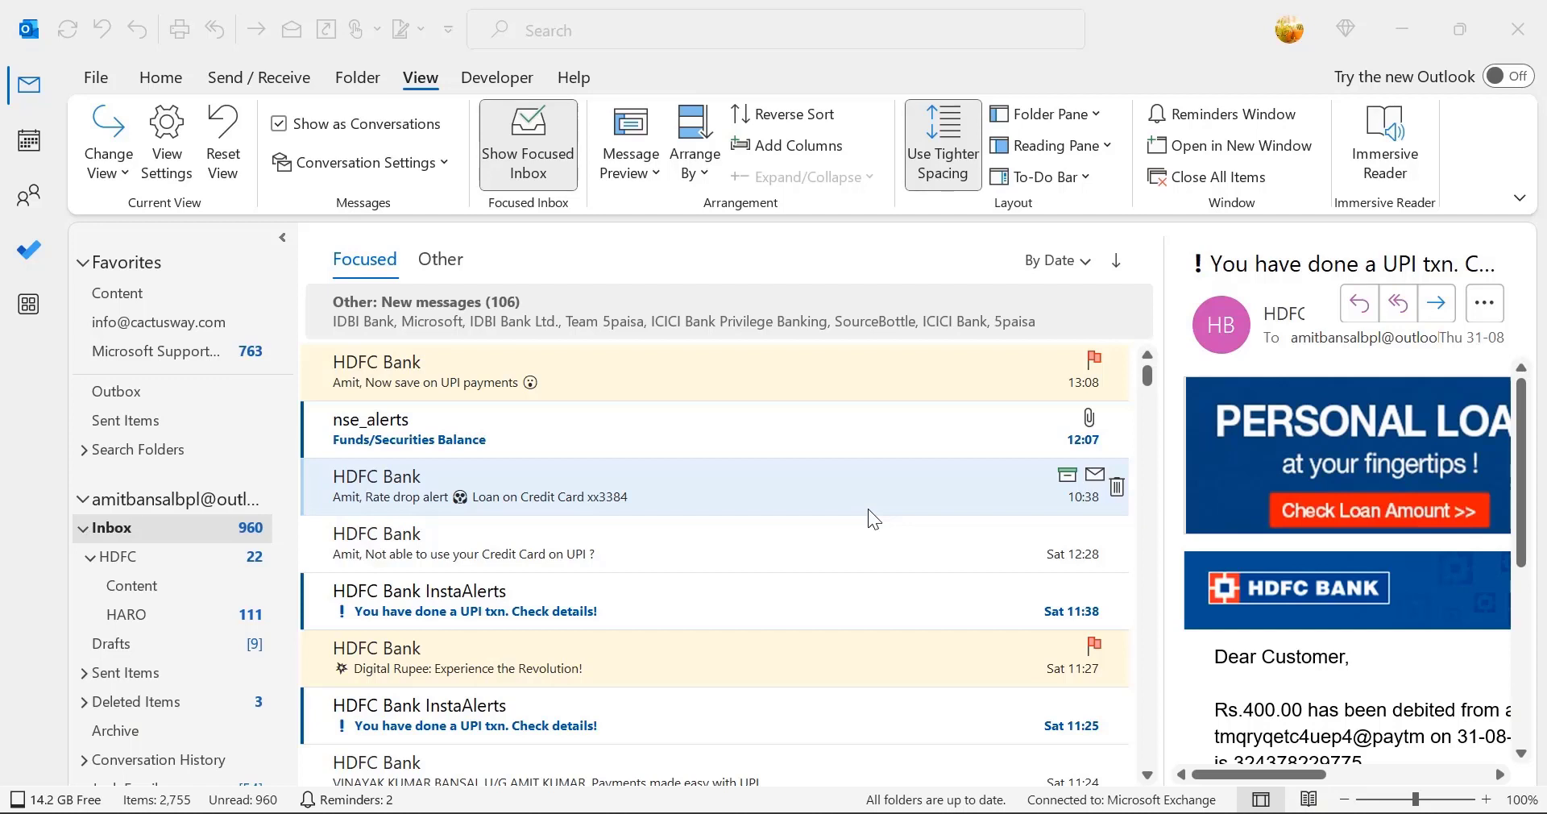
Arrange the inbox messages by Flag Status, and return the arrangement to Date (Conversations)
left_click(414, 78)
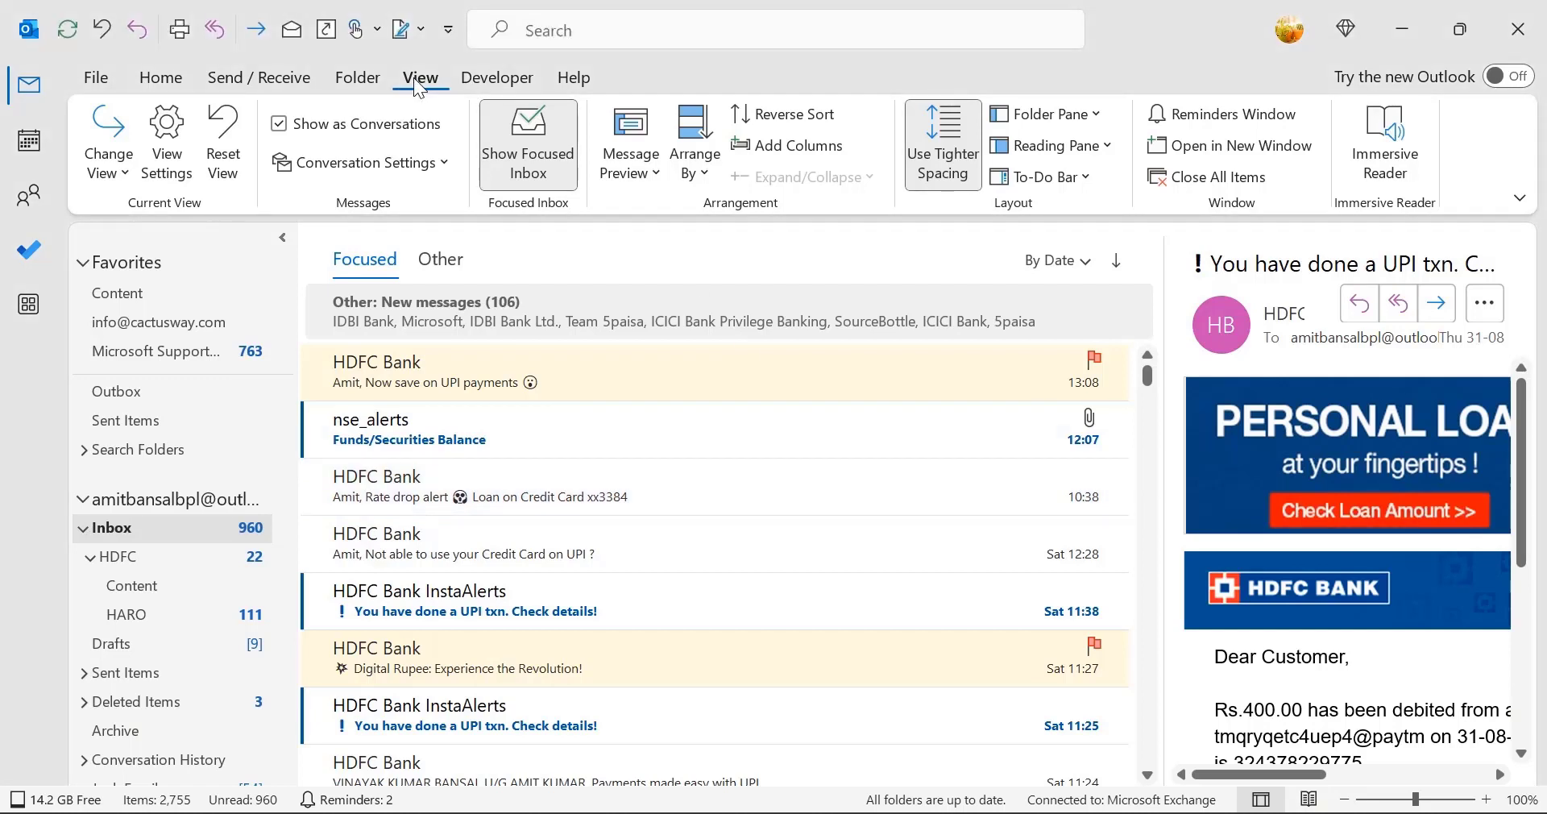
left_click(706, 178)
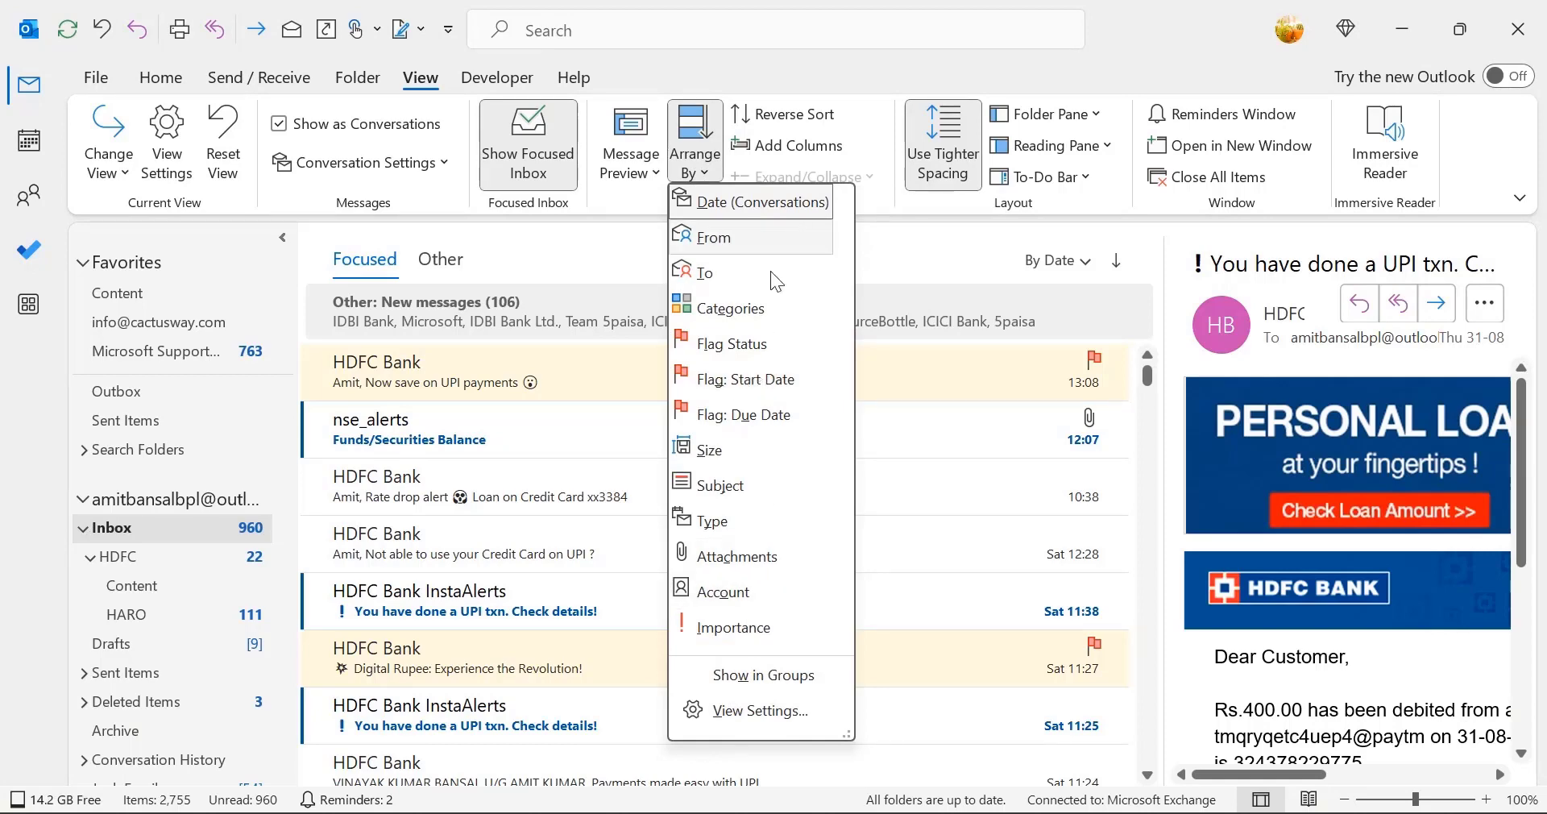
left_click(740, 344)
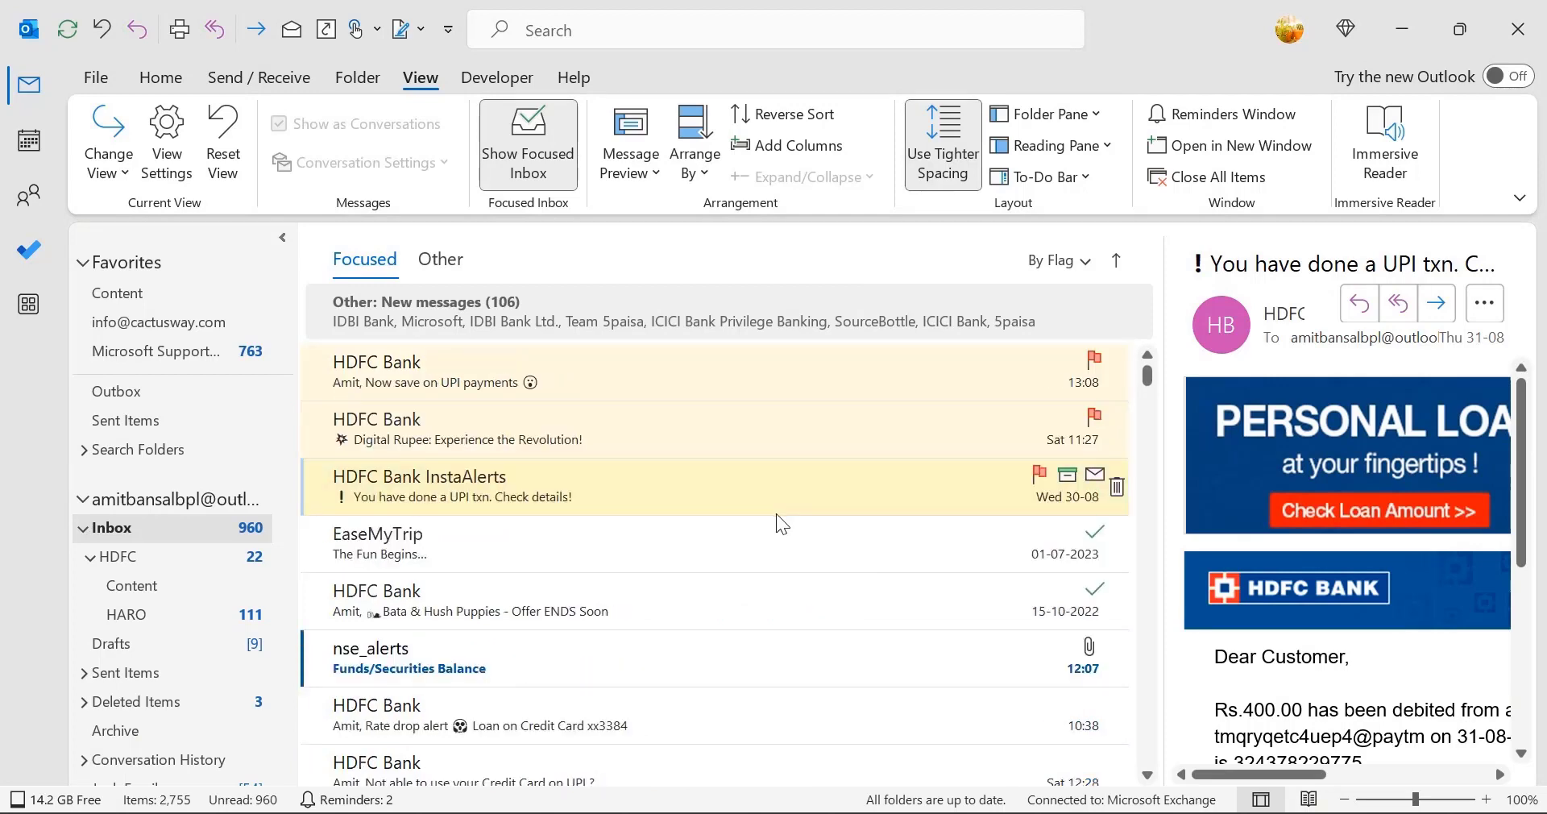
left_click(1263, 800)
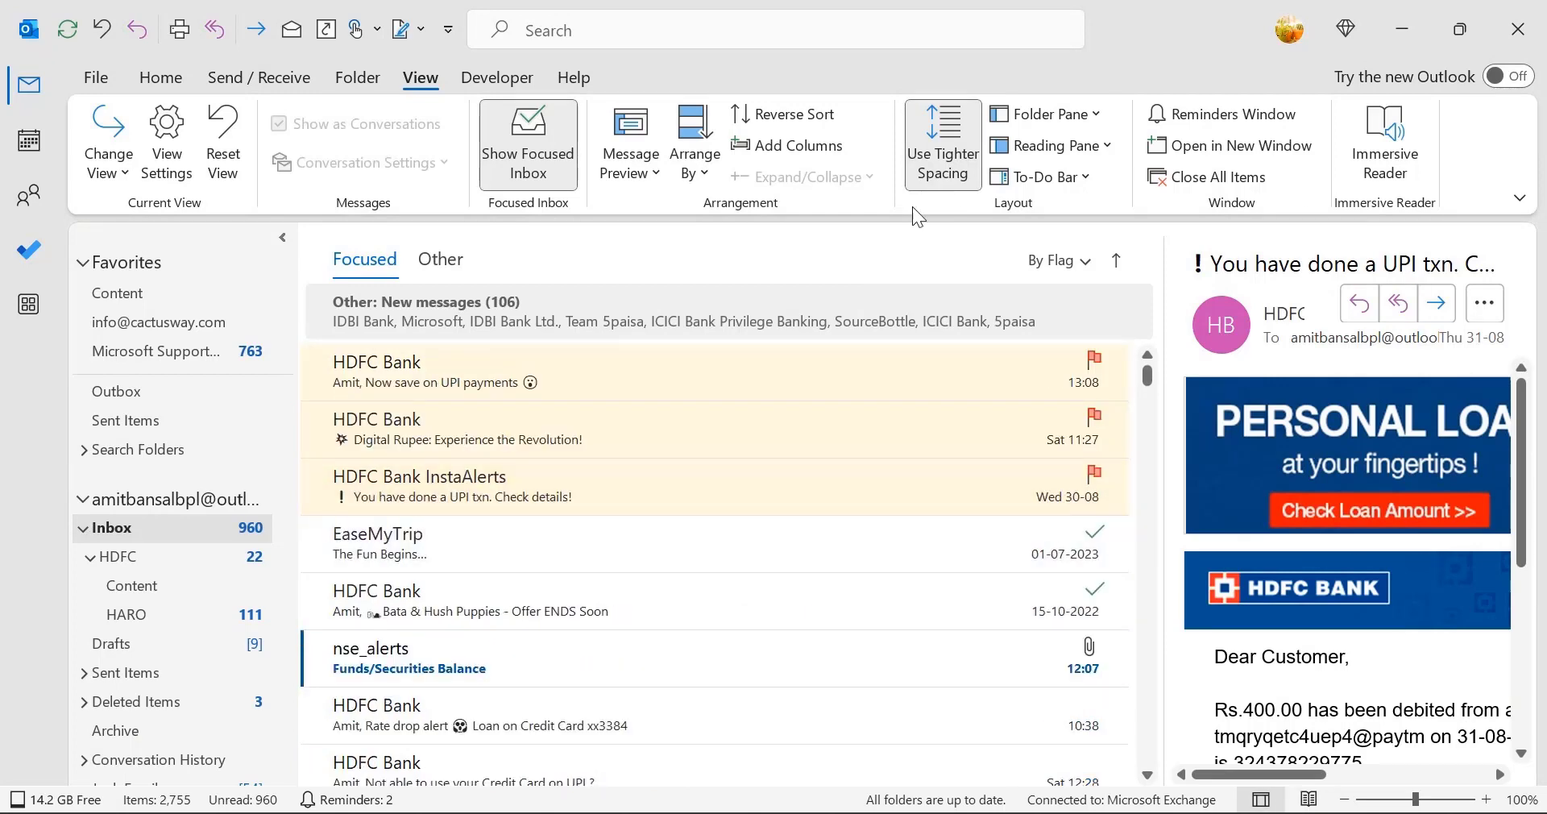
left_click(630, 153)
left_click(695, 157)
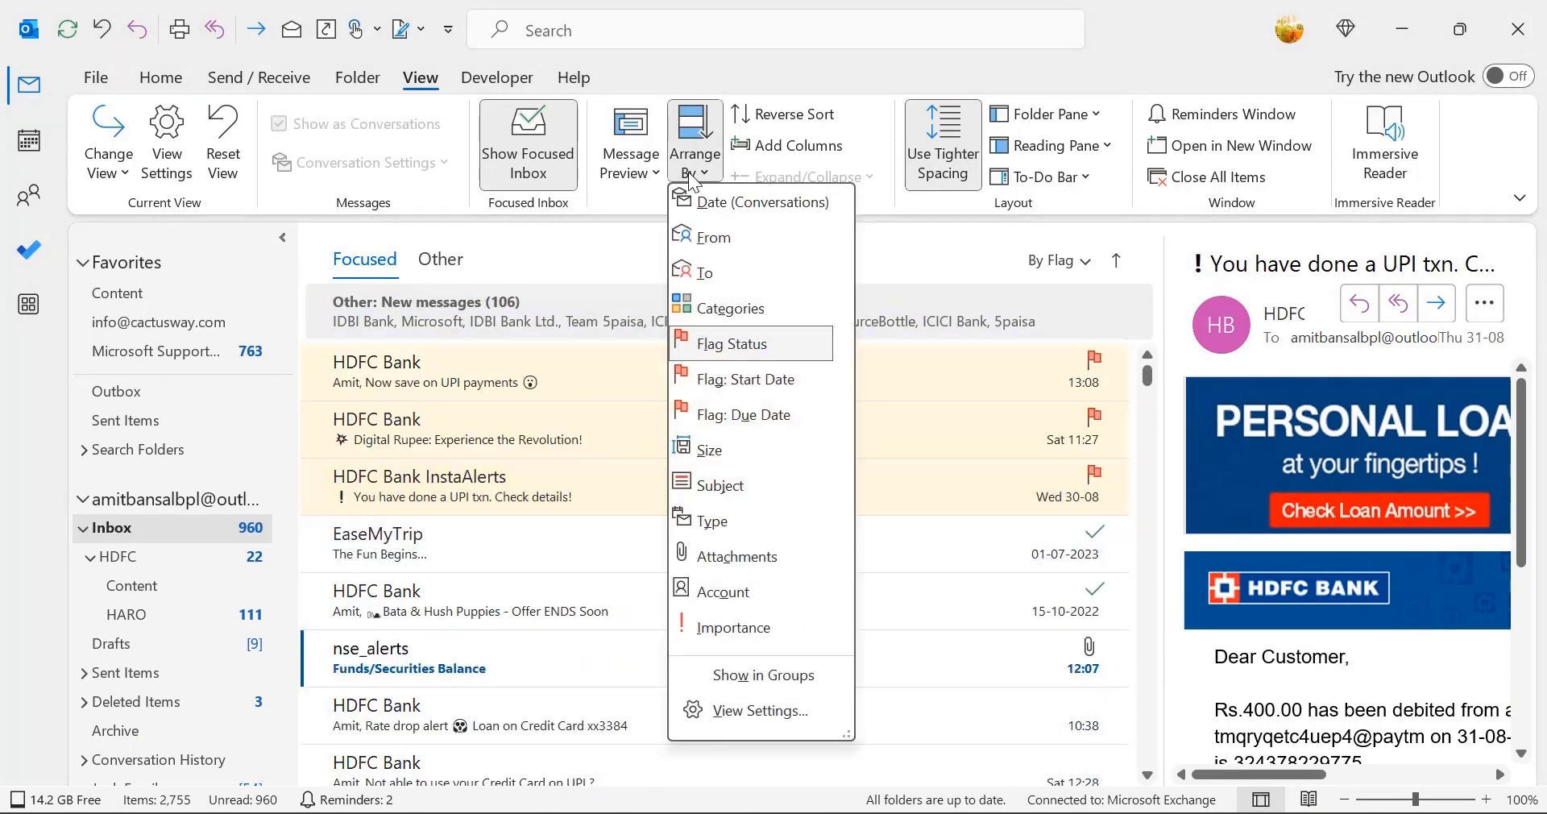
left_click(719, 202)
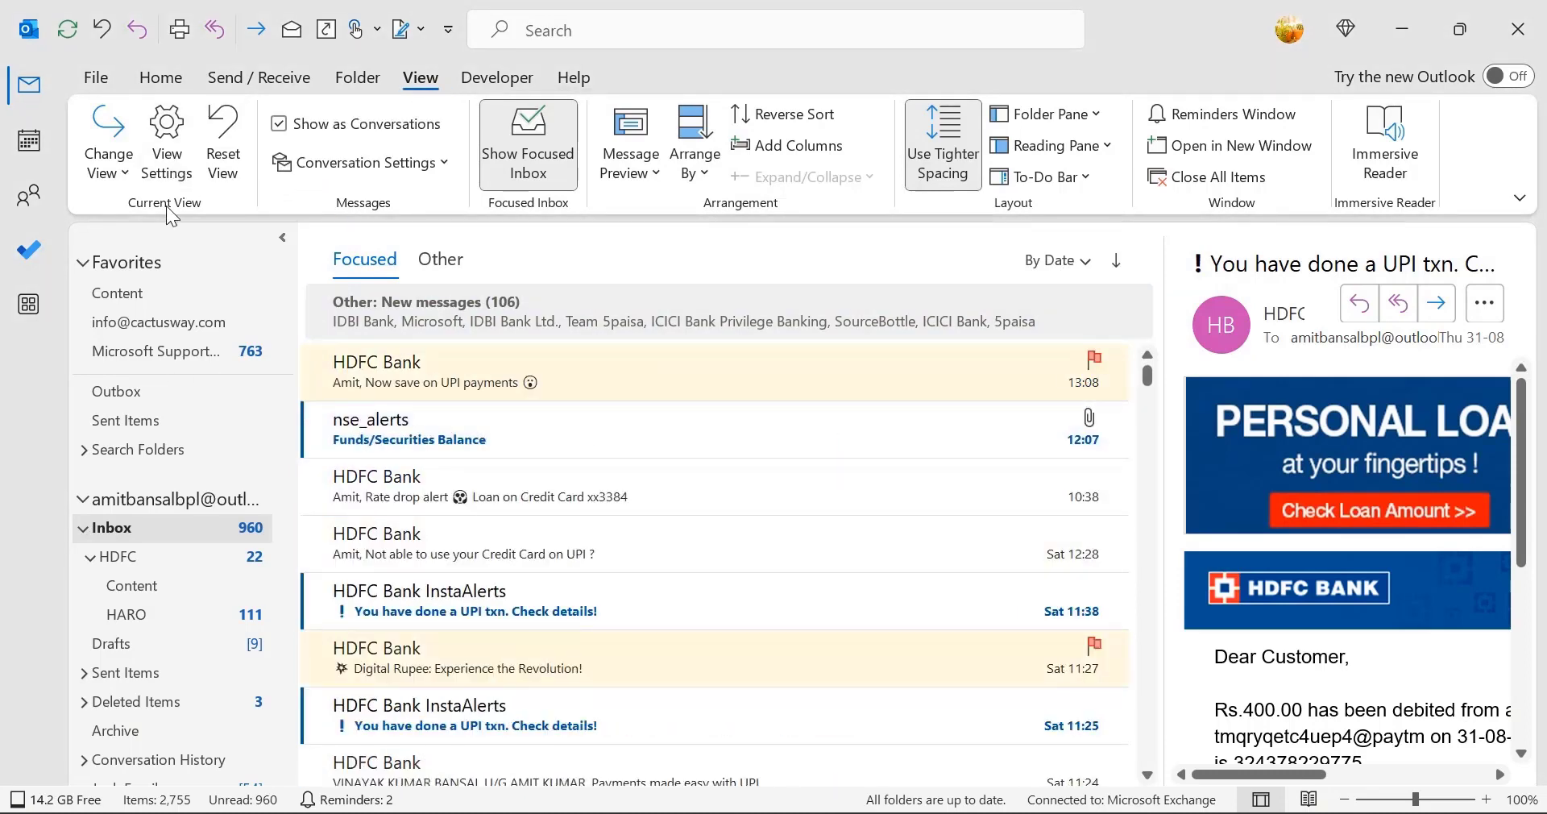
Turn off automatic grouping in the view settings and group the inbox messages by Flag Status
left_click(167, 141)
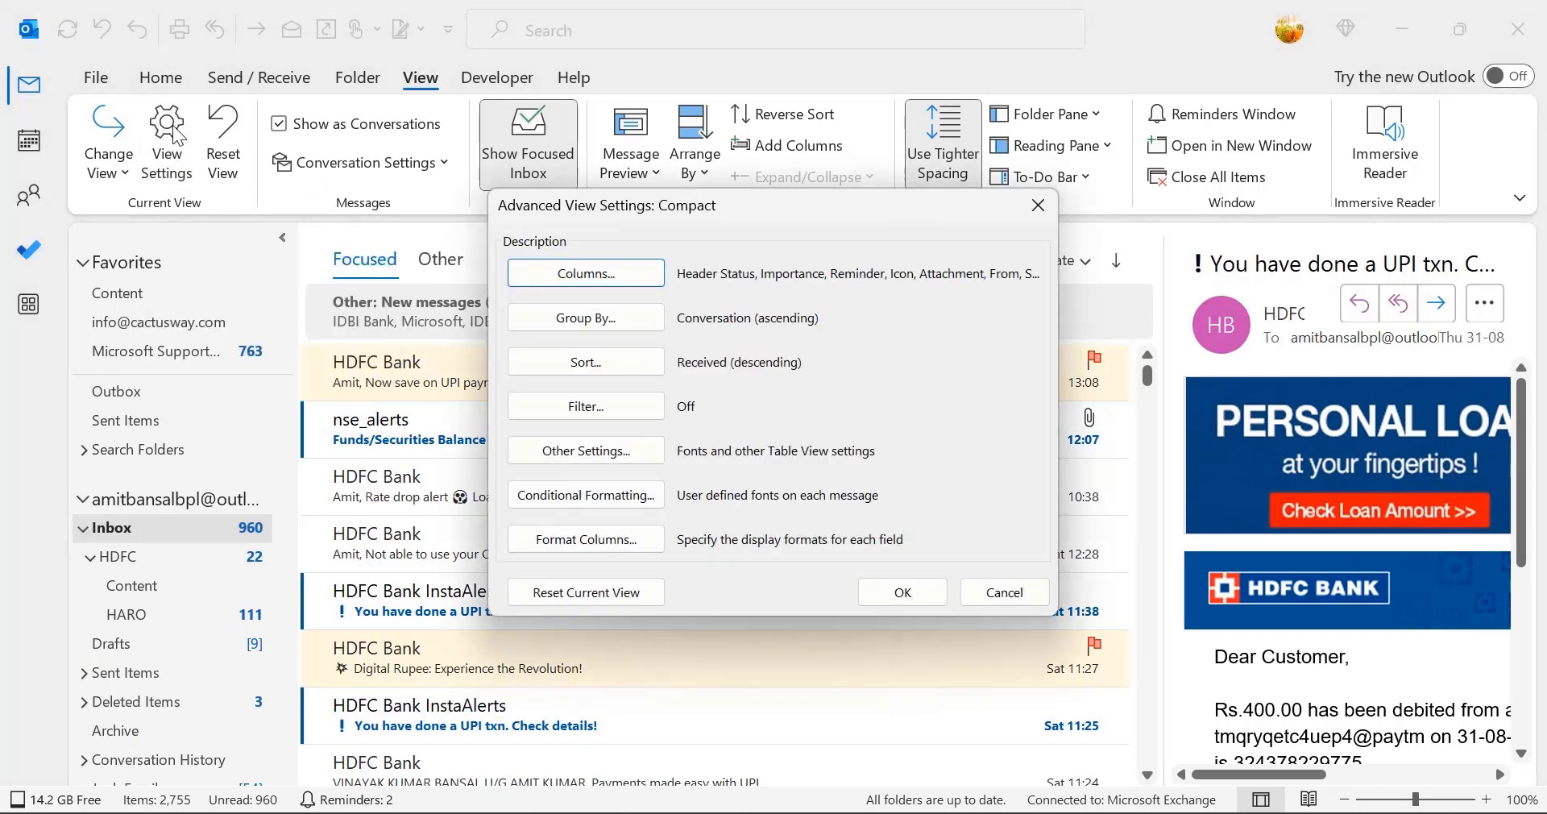
left_click(607, 318)
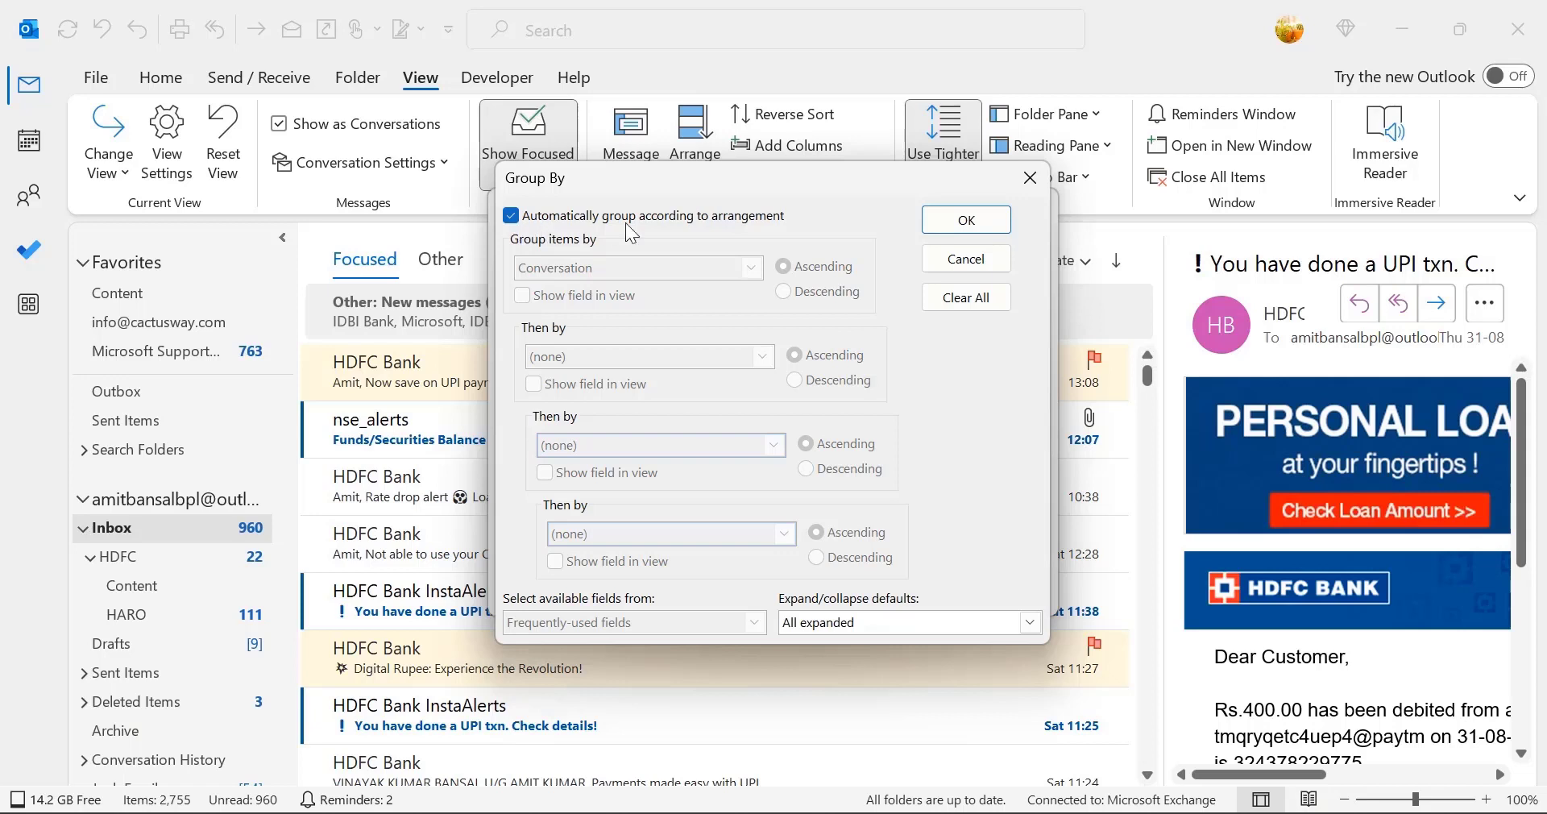
left_click(511, 215)
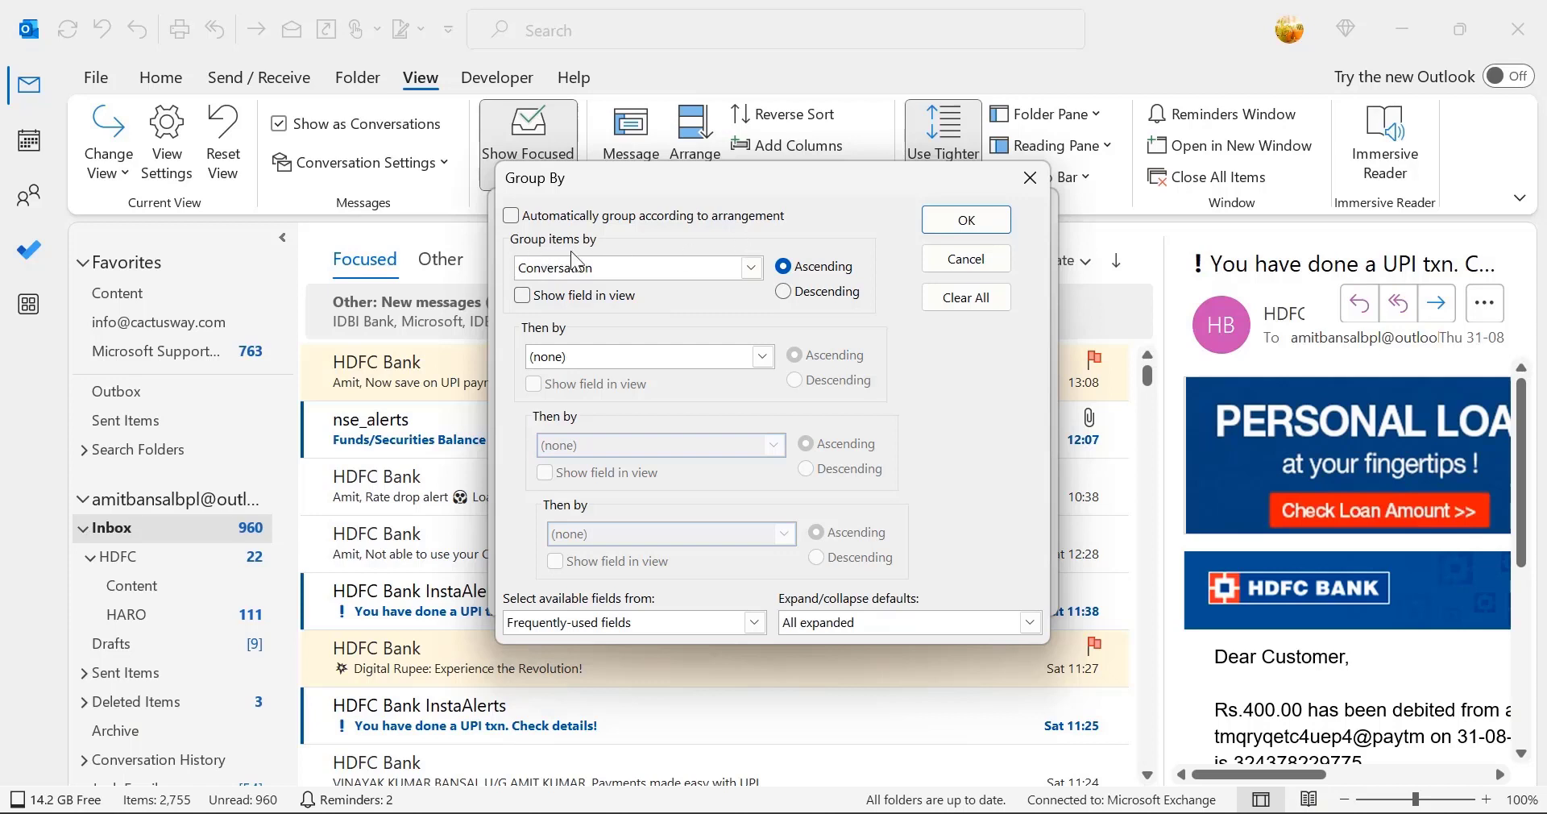
left_click(754, 267)
left_click(617, 376)
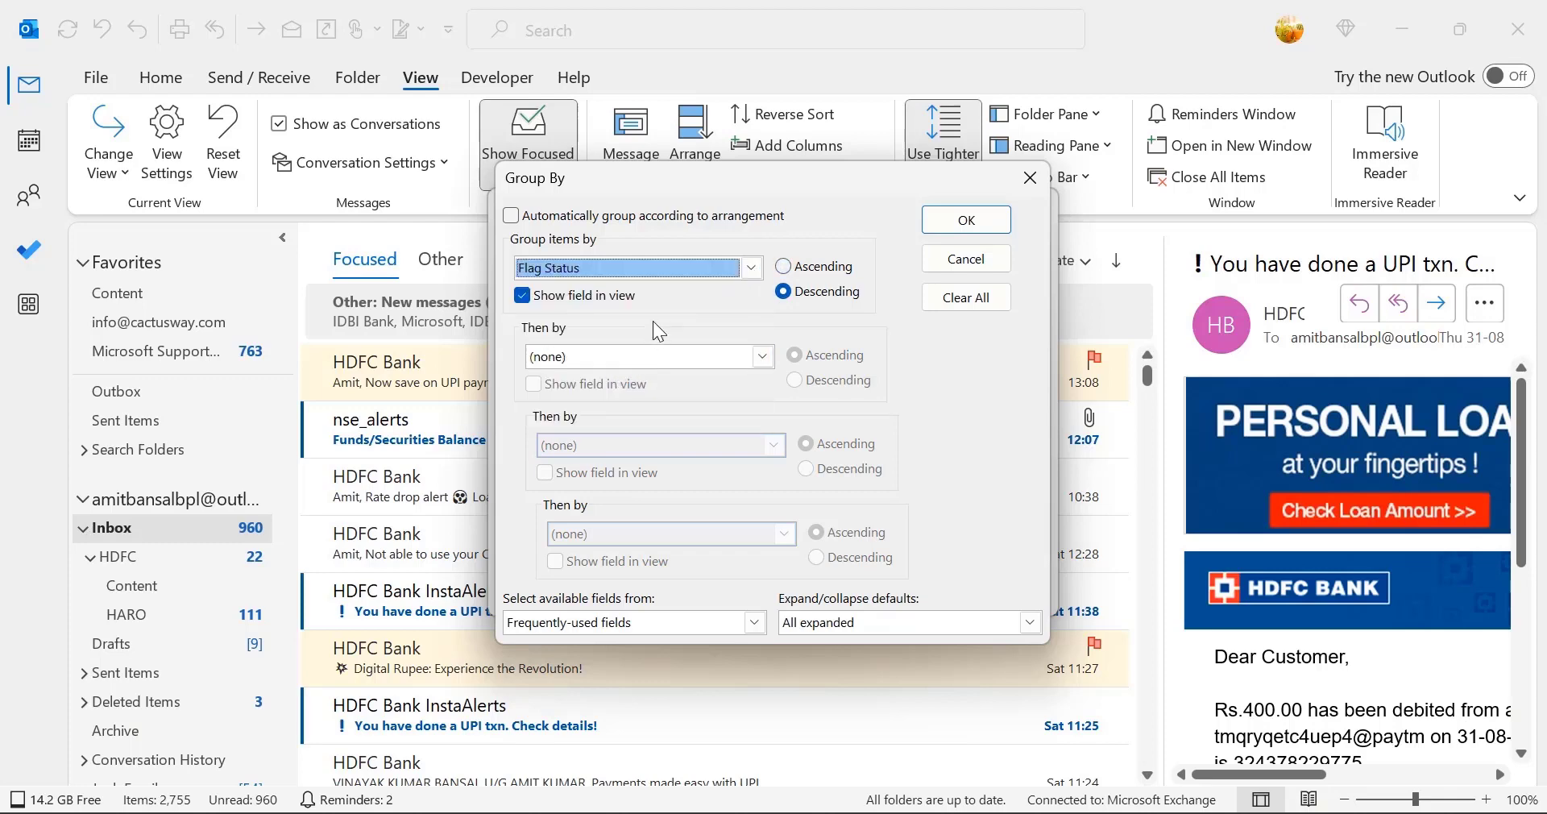
left_click(951, 221)
left_click(915, 590)
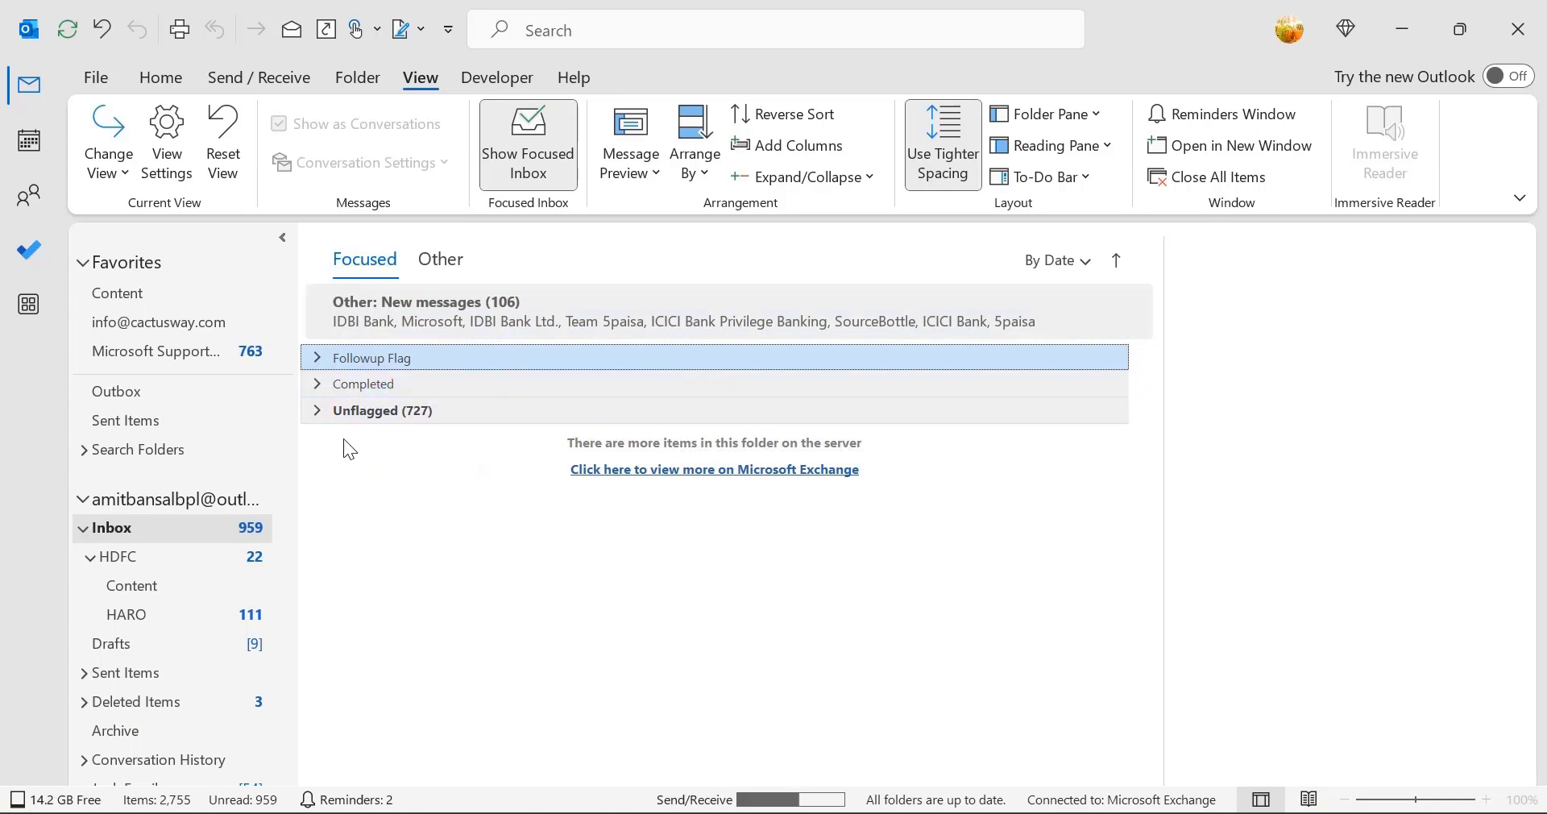
Expand the Followup Flag, Completed and Unflagged groups and look through their messages
left_click(317, 359)
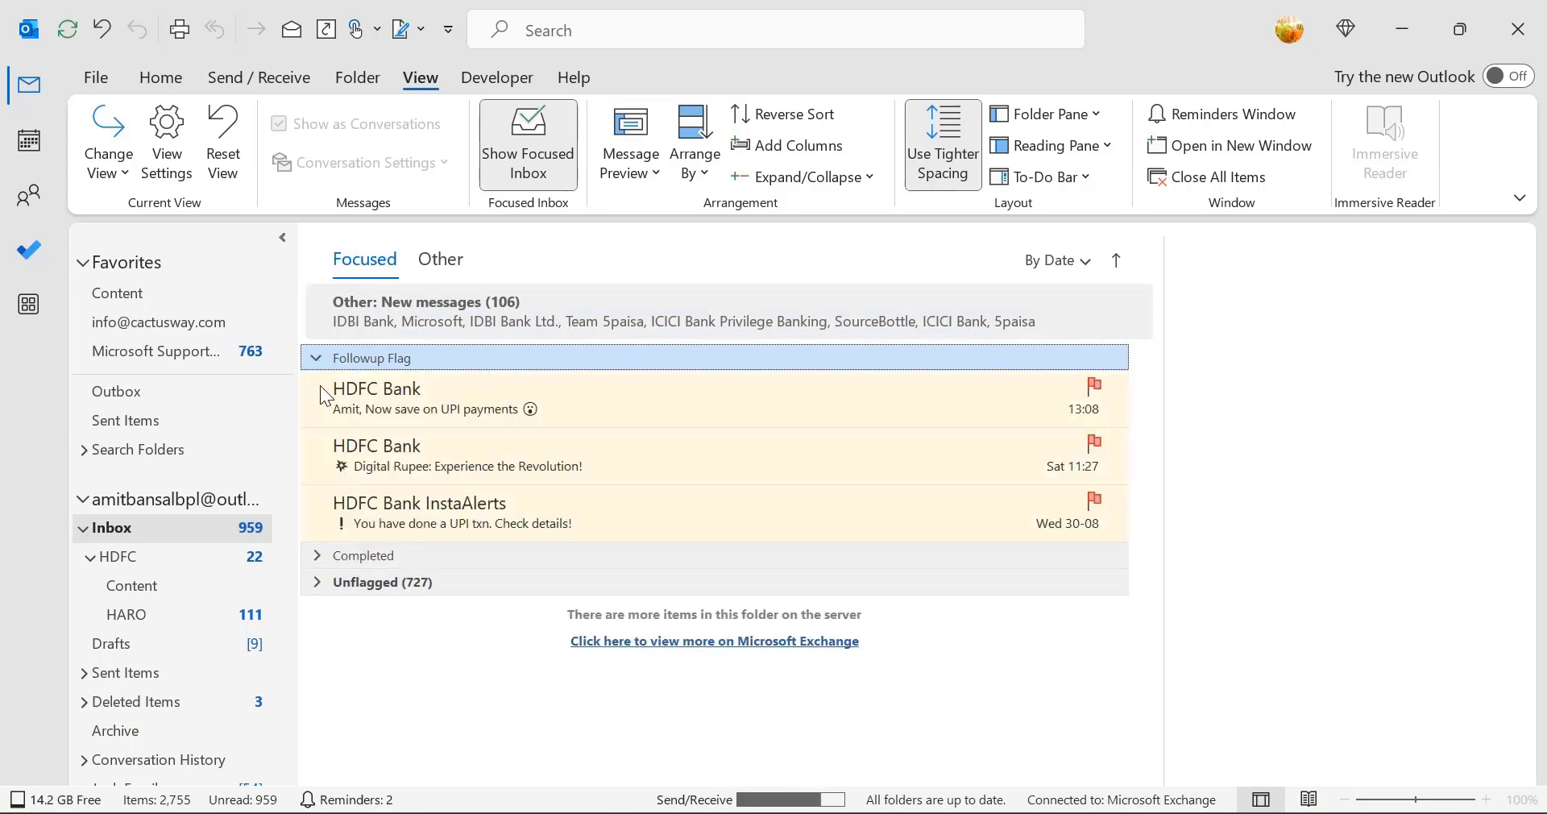
left_click(317, 555)
left_click(316, 692)
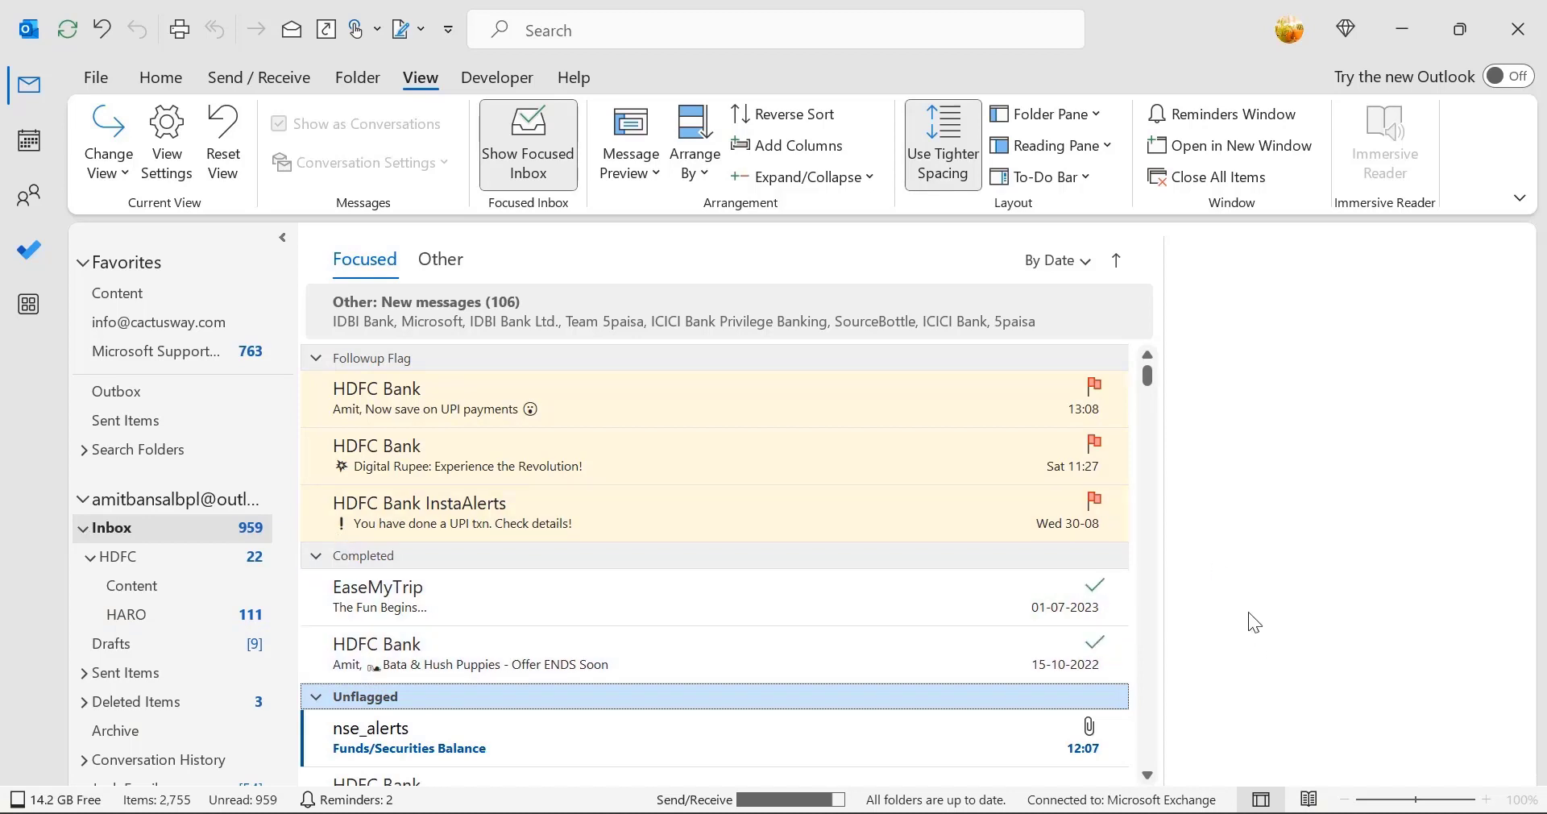
scroll(780, 677, "down", 5)
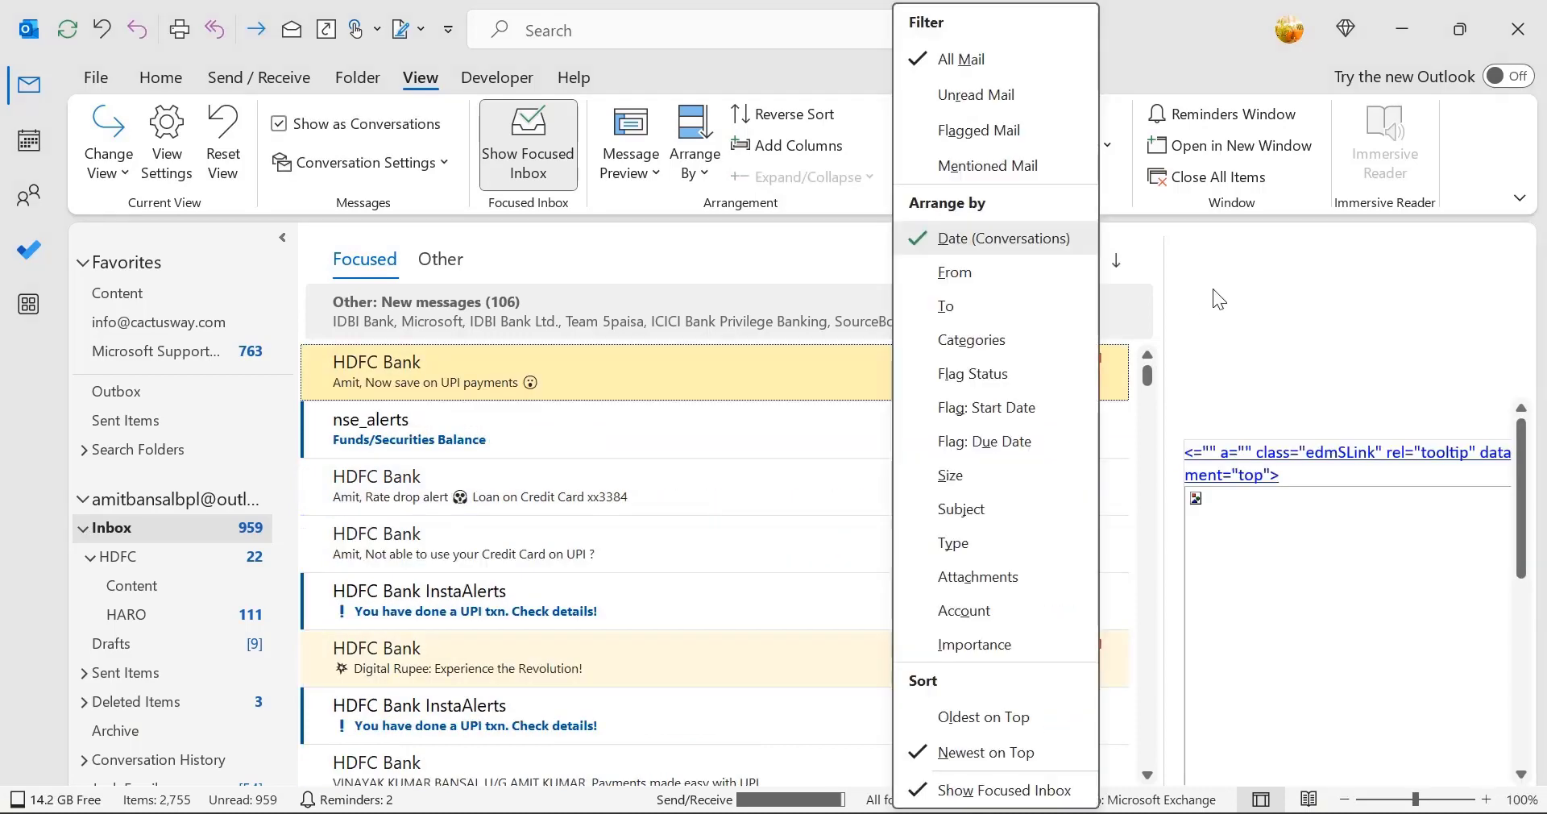
Turn off the Reading Pane and sort the message list by its Flag Status column
left_click(1216, 298)
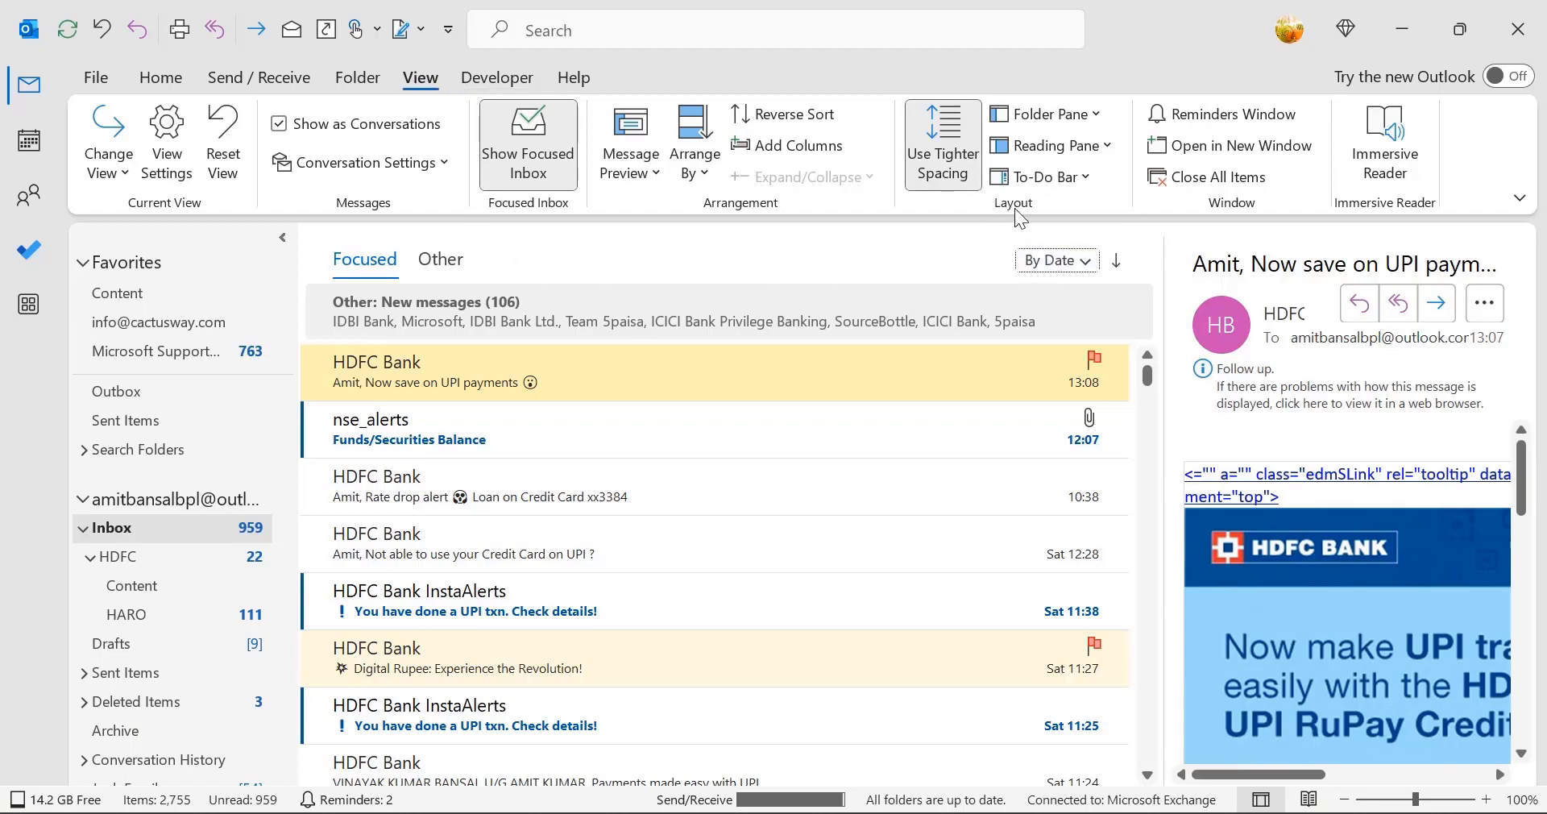
left_click(1105, 151)
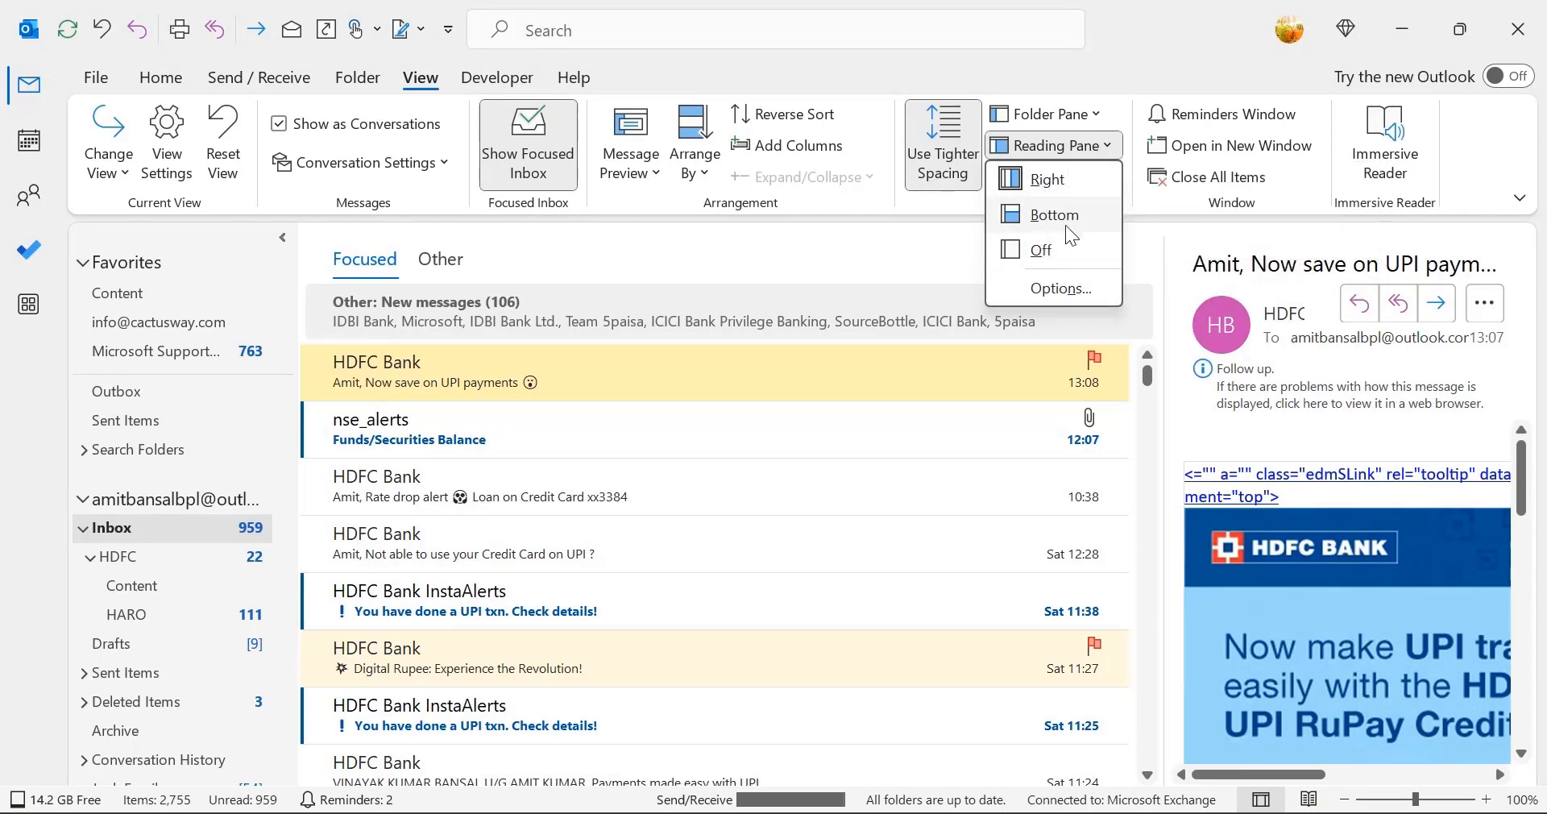
left_click(1048, 250)
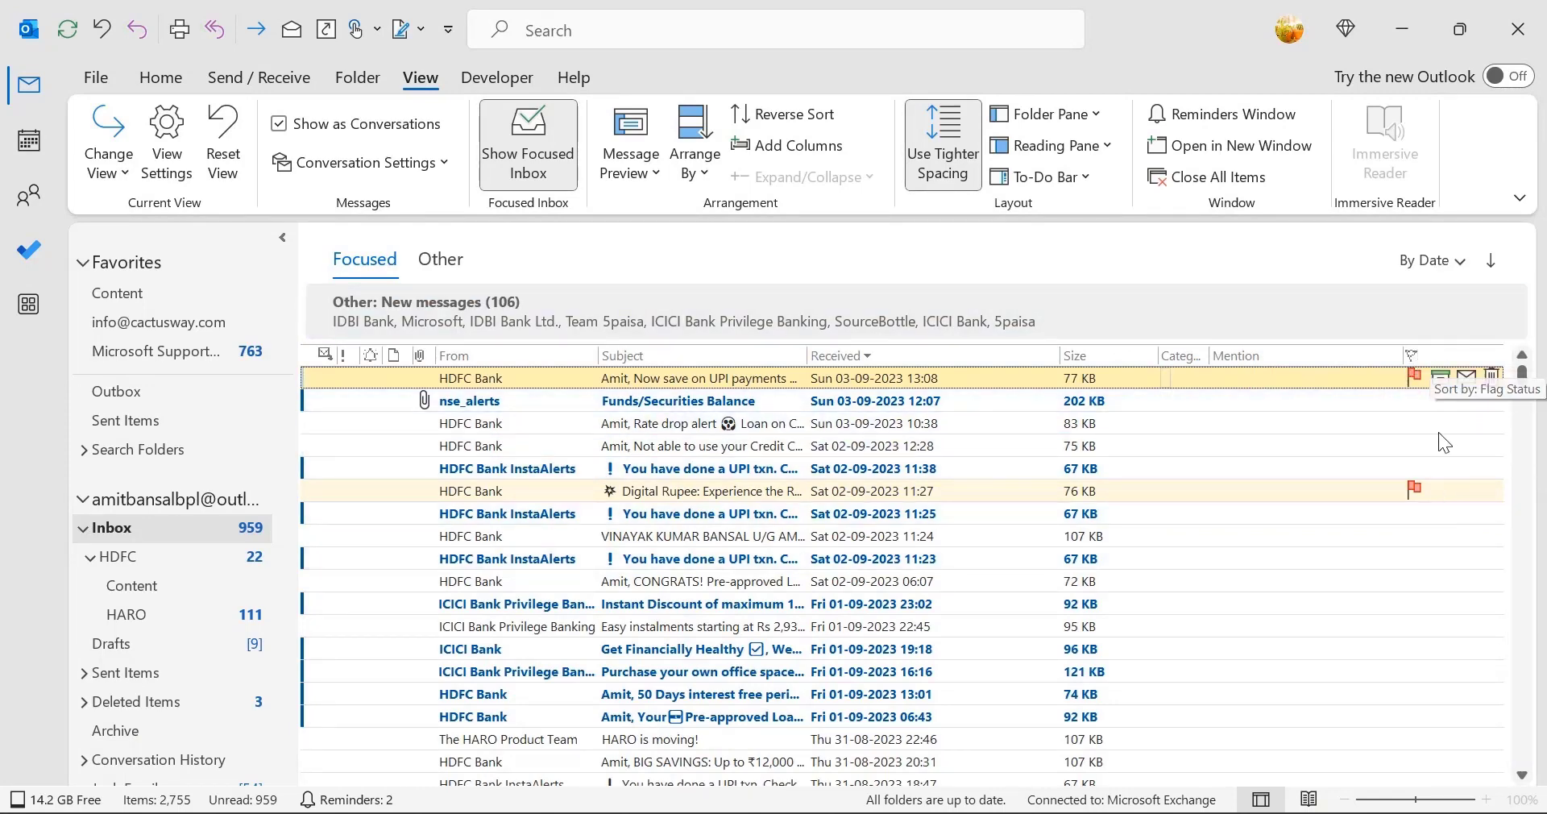
scroll(1436, 476, "down", 10)
scroll(1436, 476, "up", 4)
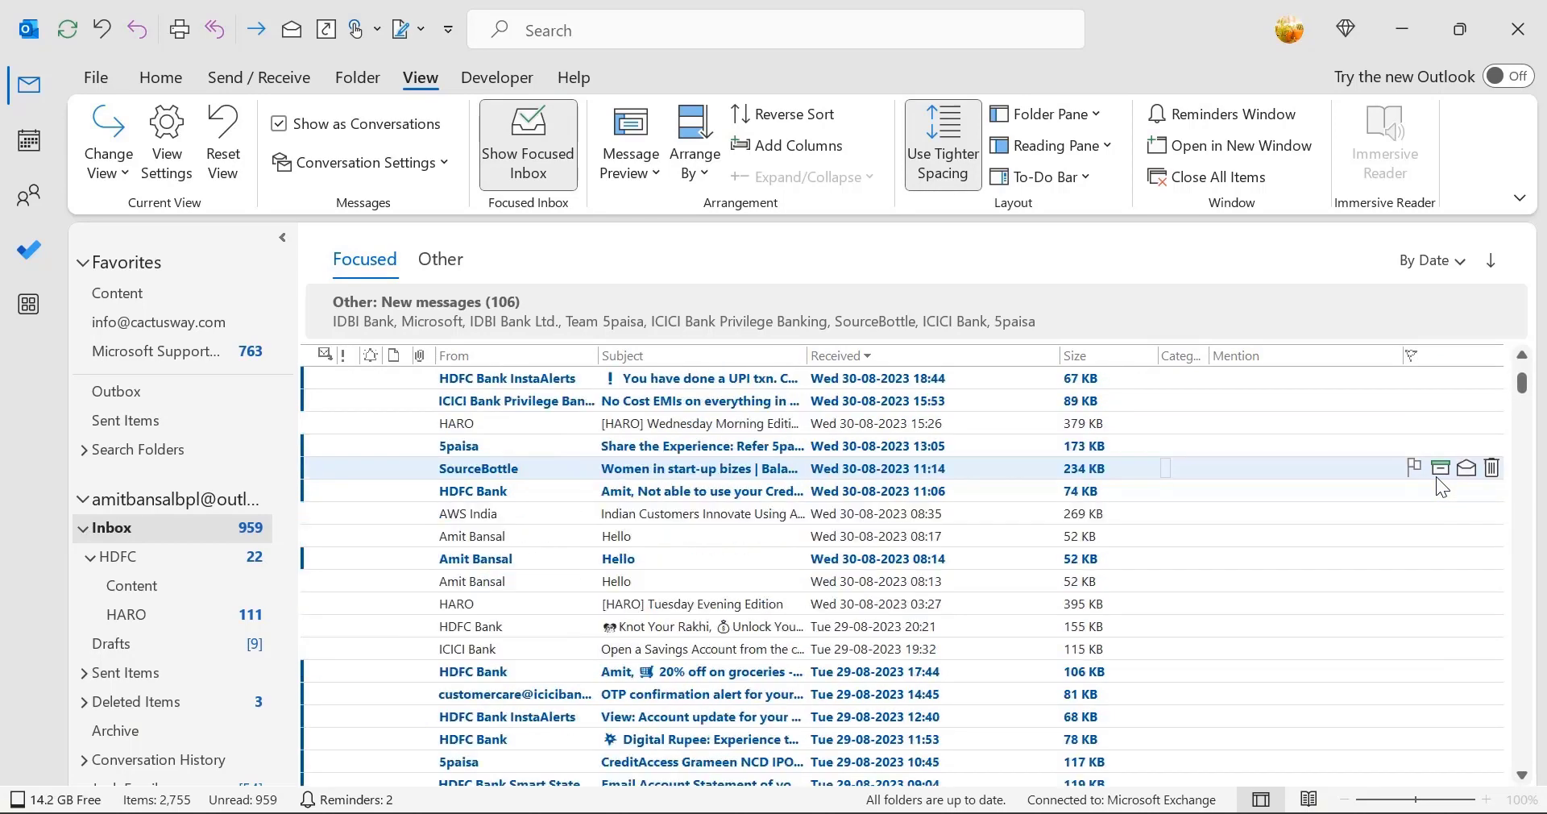
scroll(1436, 476, "up", 9)
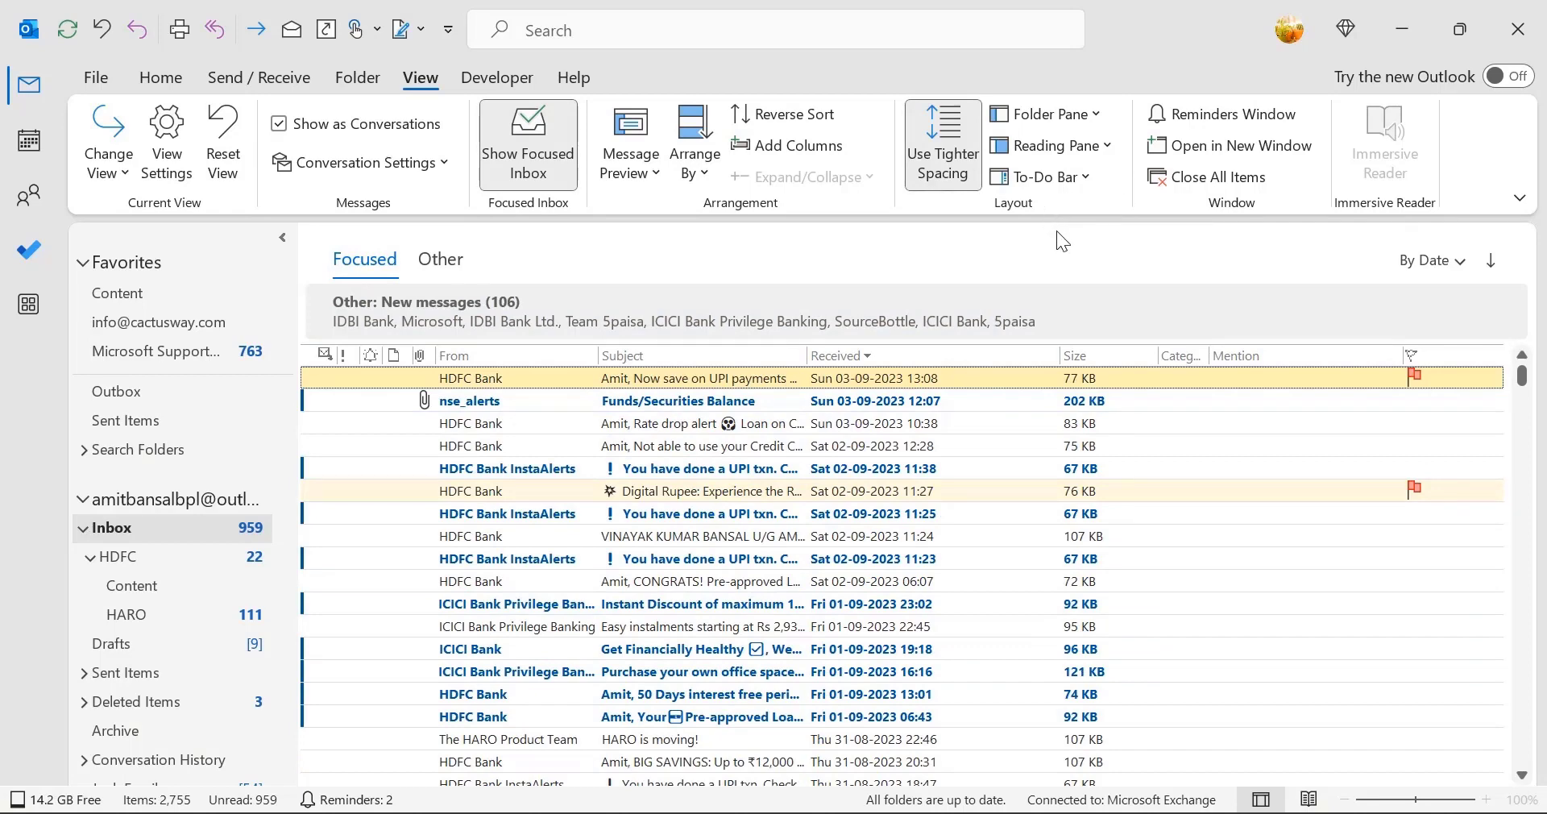
left_click(1434, 360)
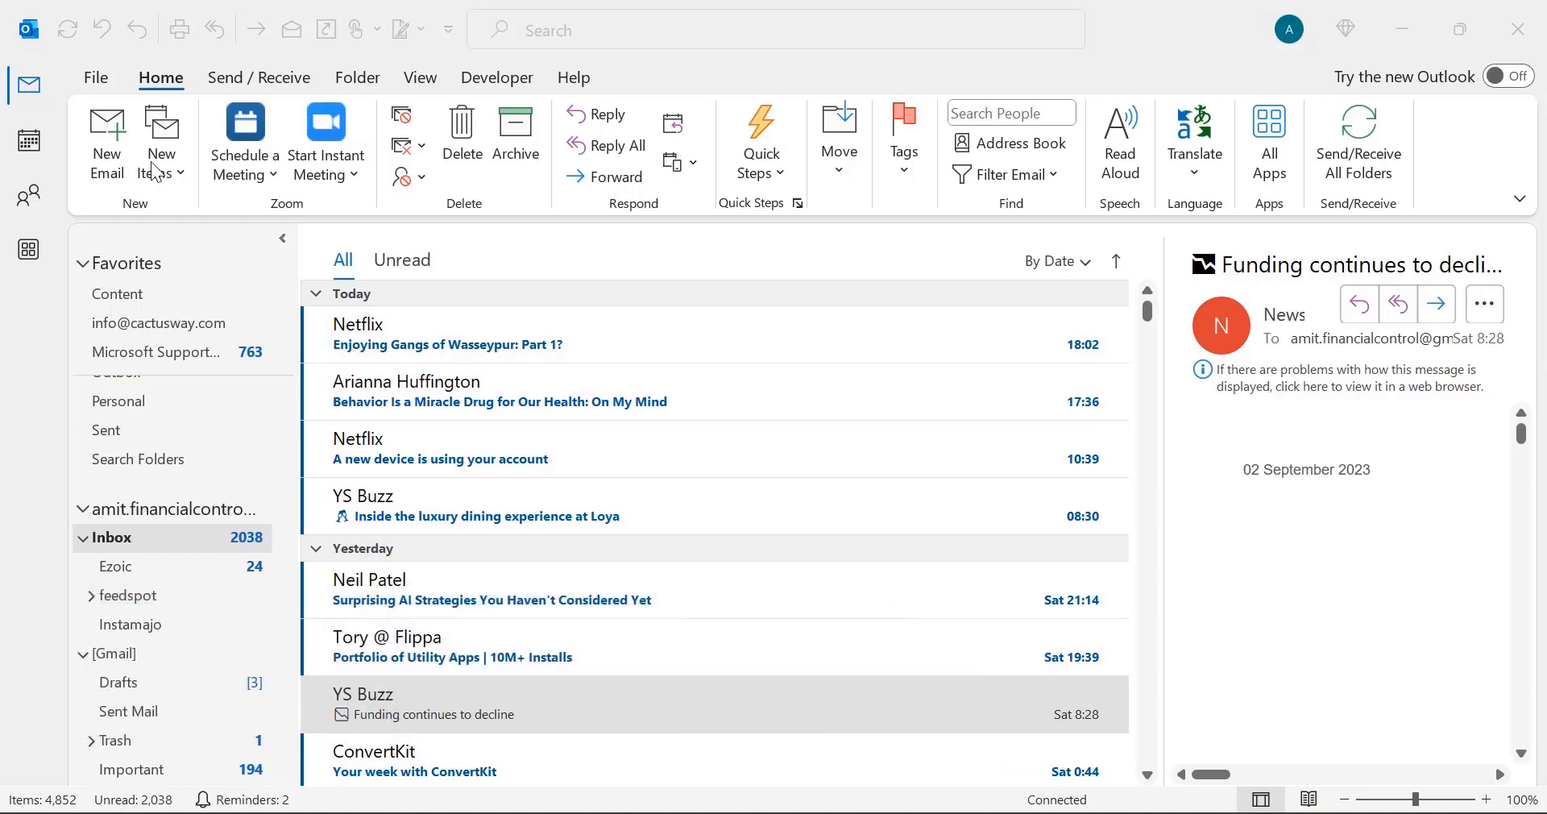
Start a new email and insert the current date and the current time on separate lines of its body
left_click(107, 145)
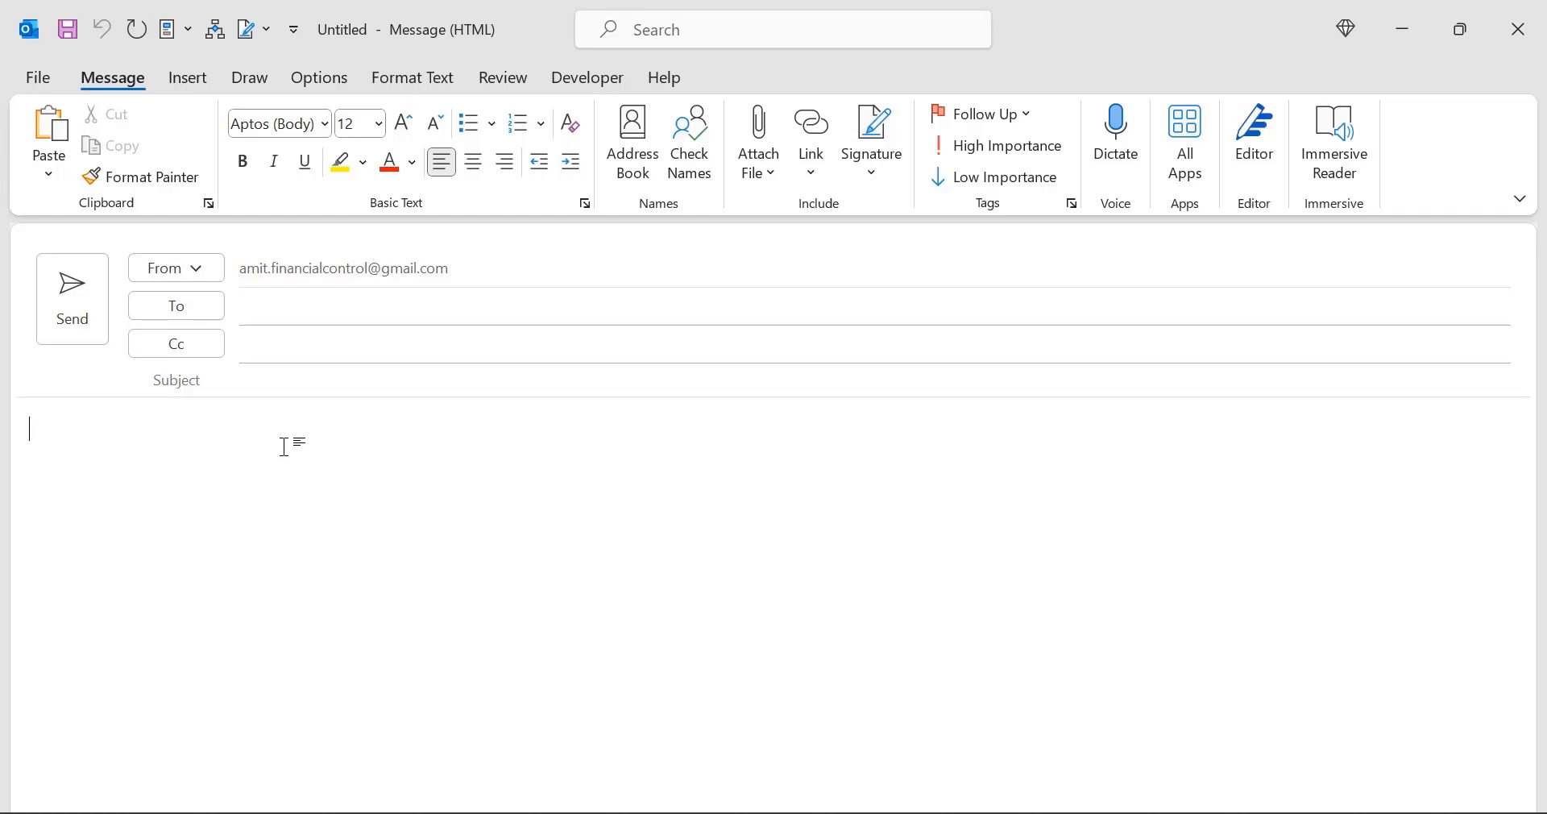
type("03-09-2023")
key("Return")
key("alt+shift+t")
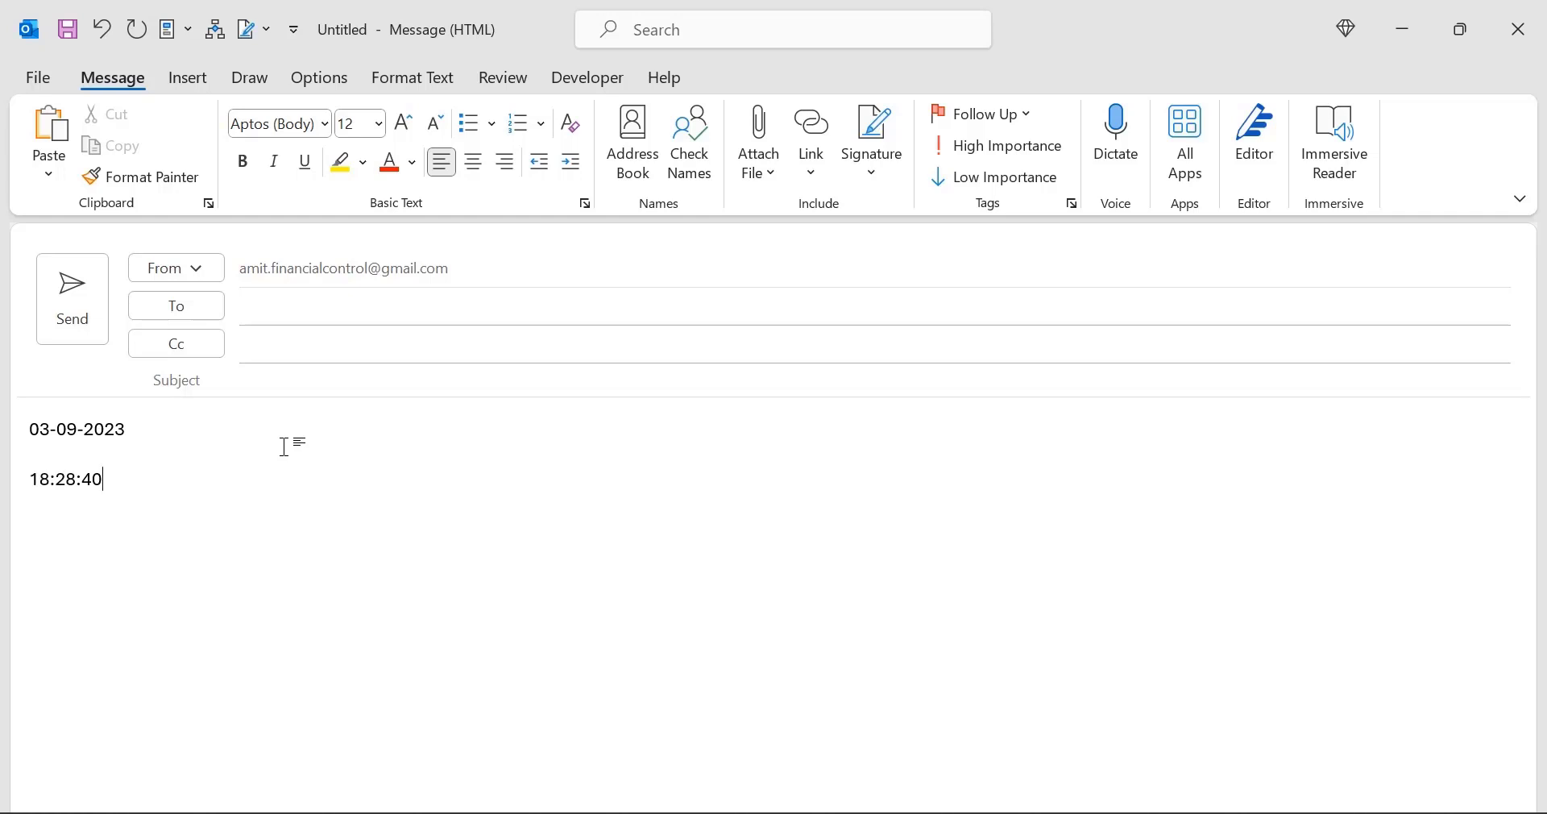
key("Return")
left_click(194, 81)
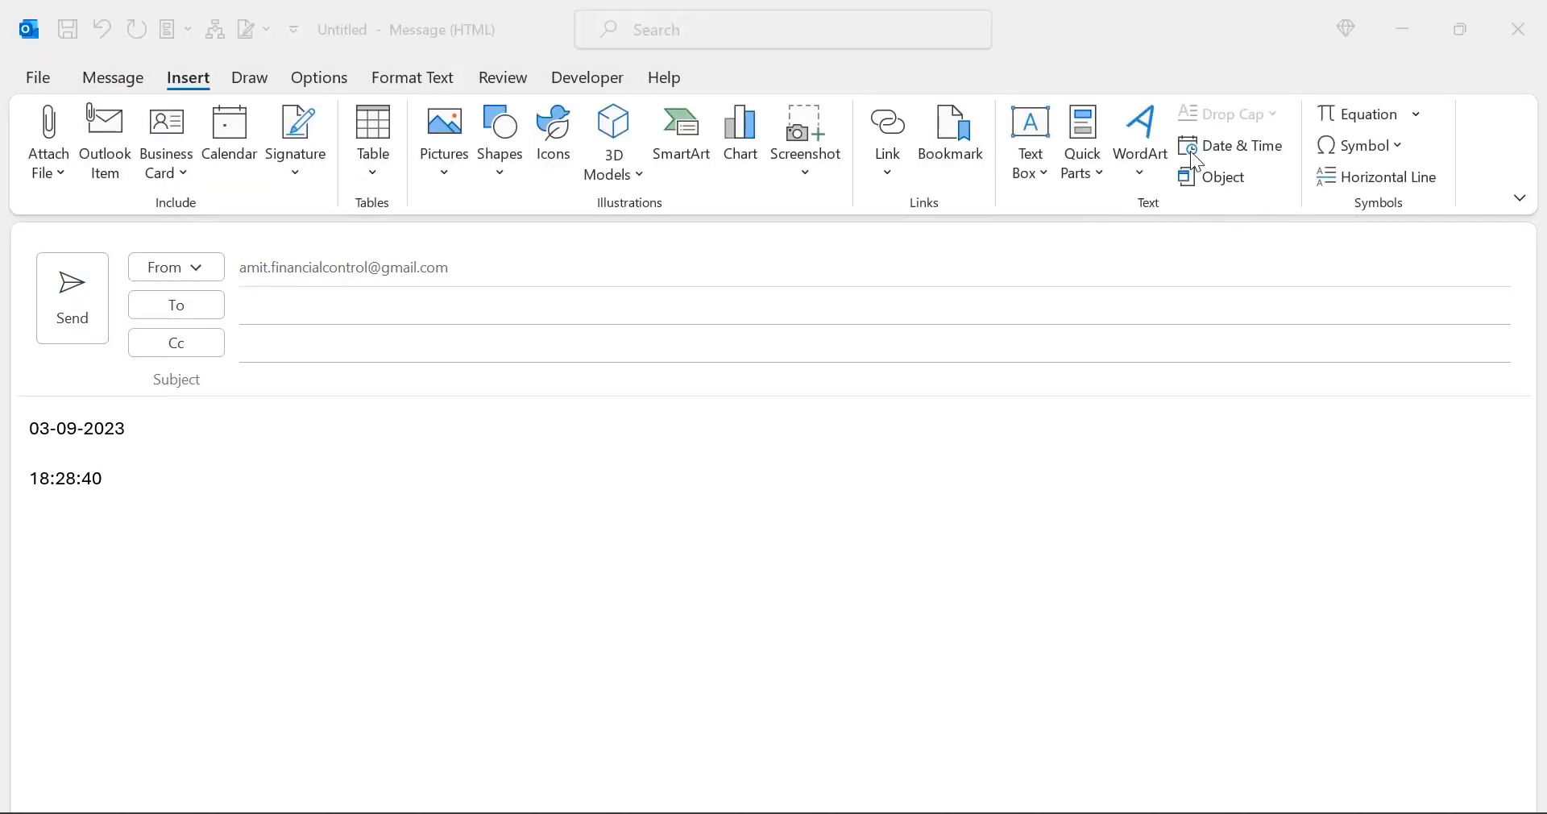
left_click(1218, 150)
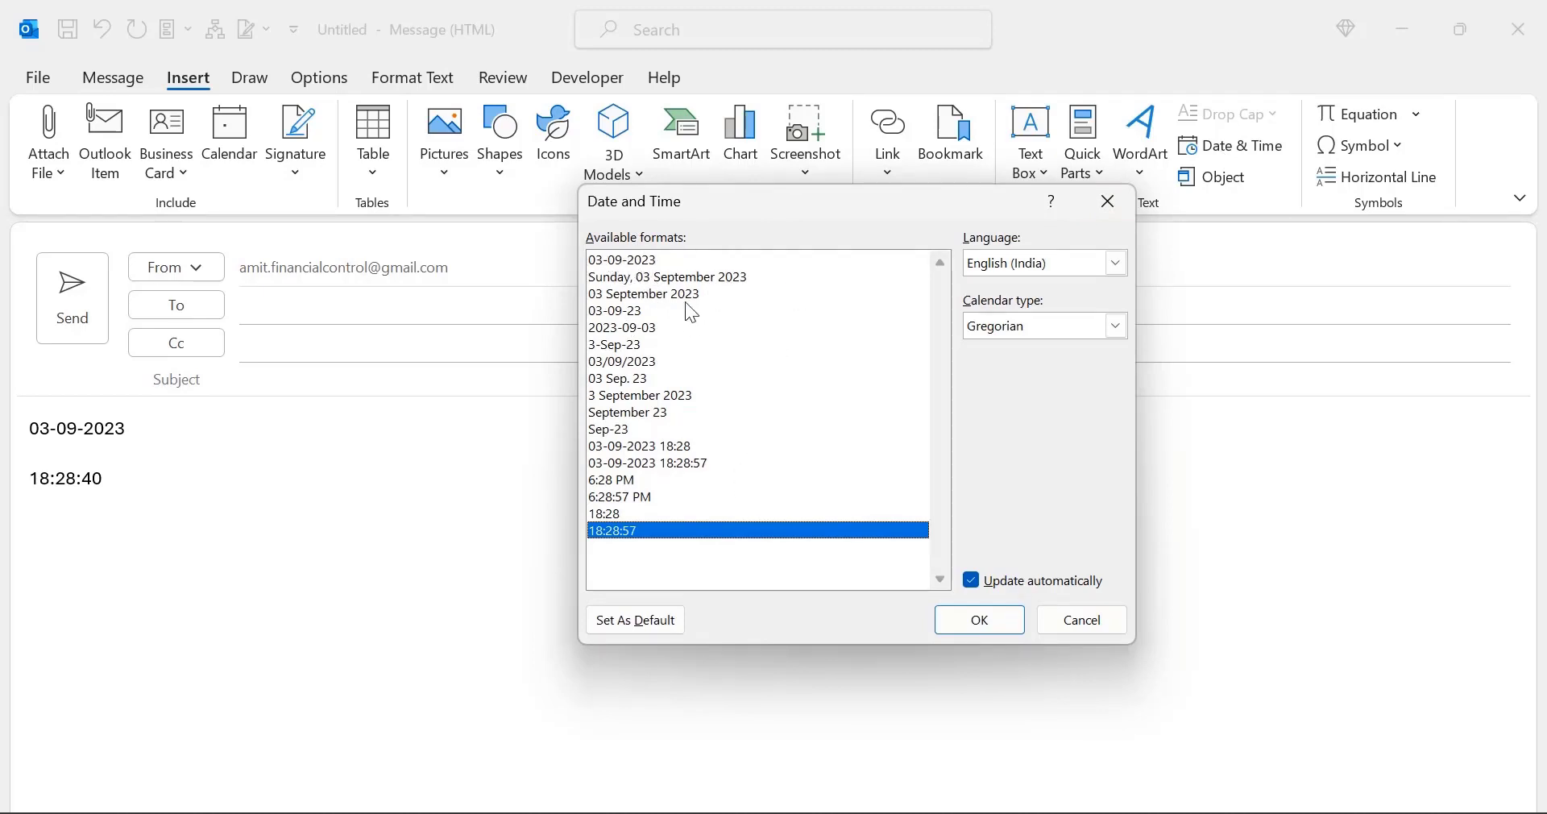
left_click(640, 465)
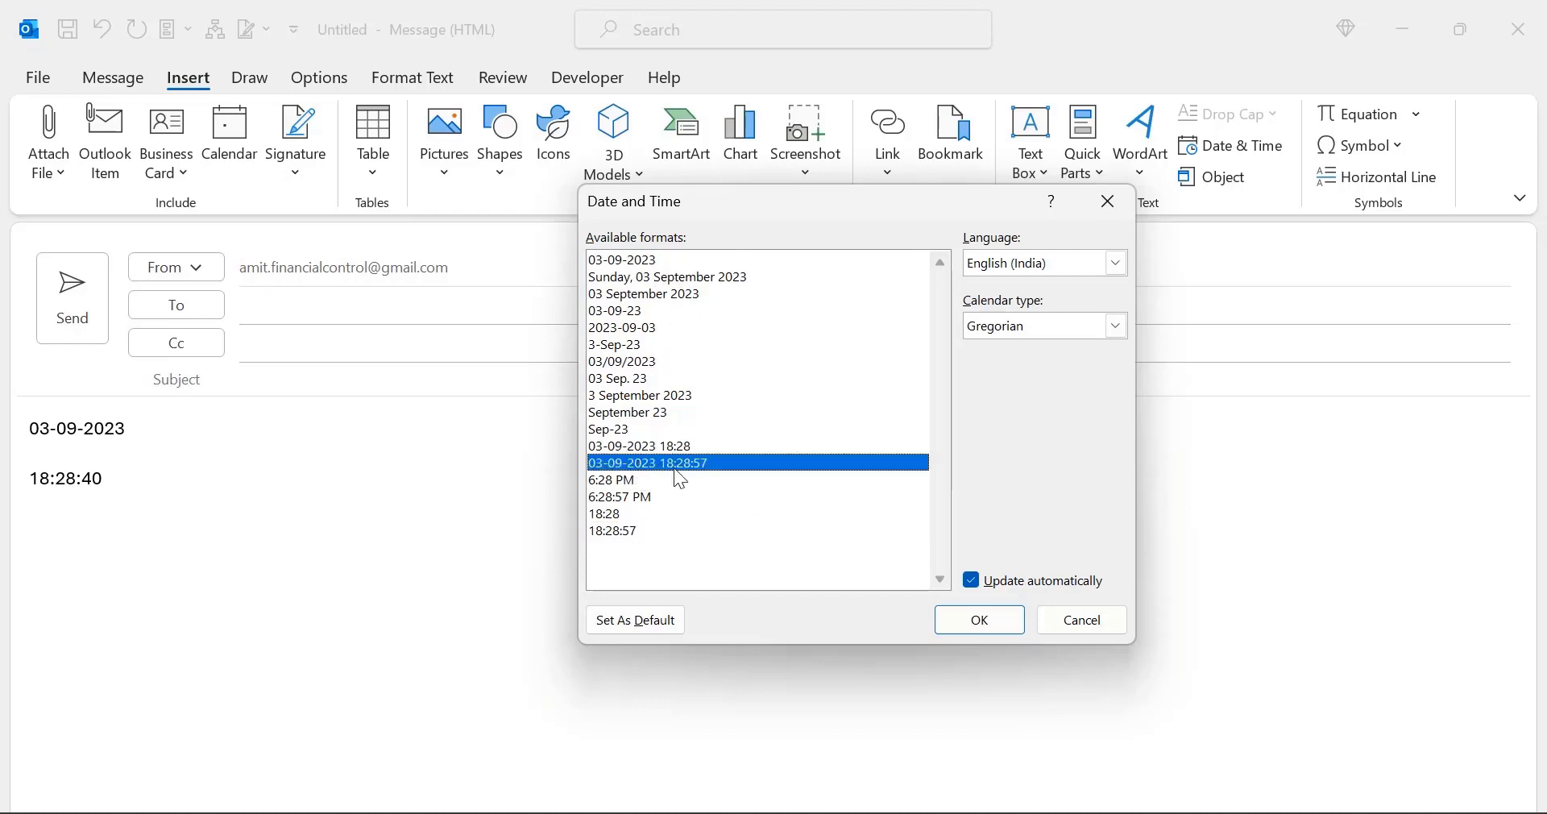
Check the Language and Calendar type choices for the inserted date and time
left_click(1120, 263)
left_click(1115, 264)
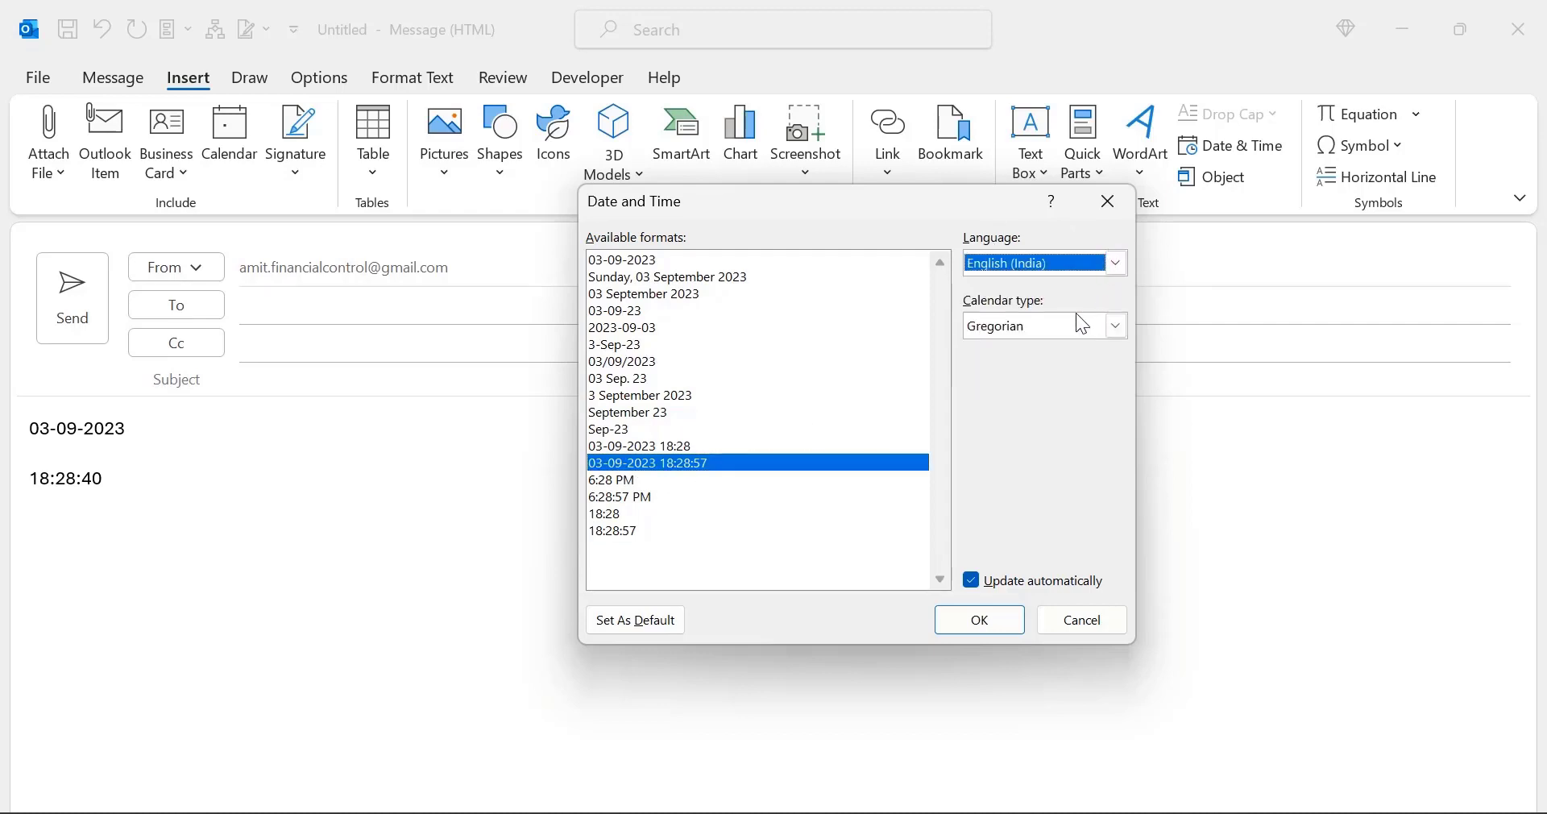
left_click(1116, 326)
left_click(1116, 325)
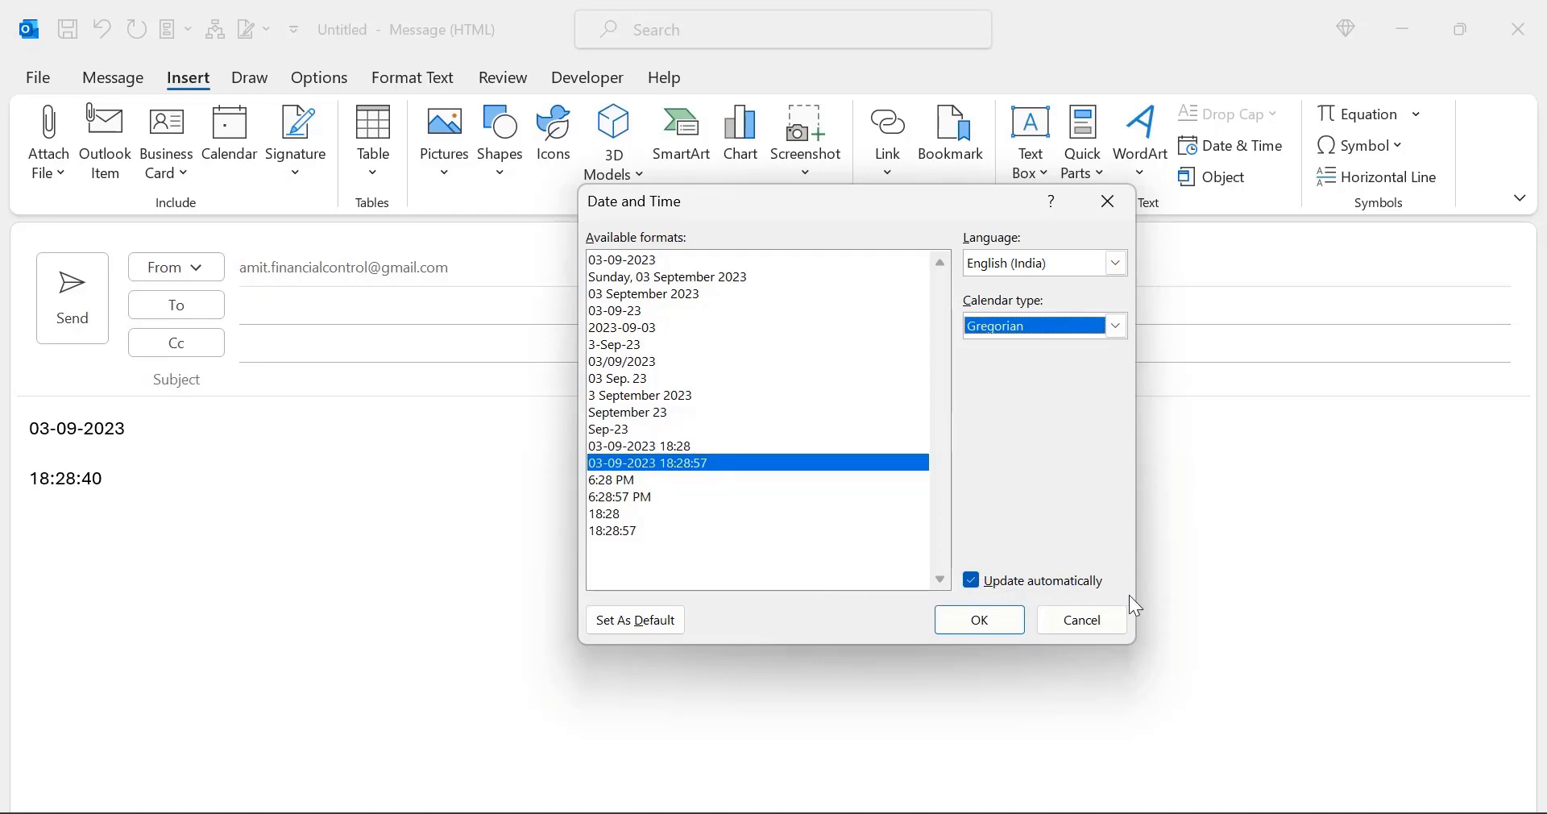
Keep automatic updating enabled and insert the date and time in the chosen format
left_click(975, 581)
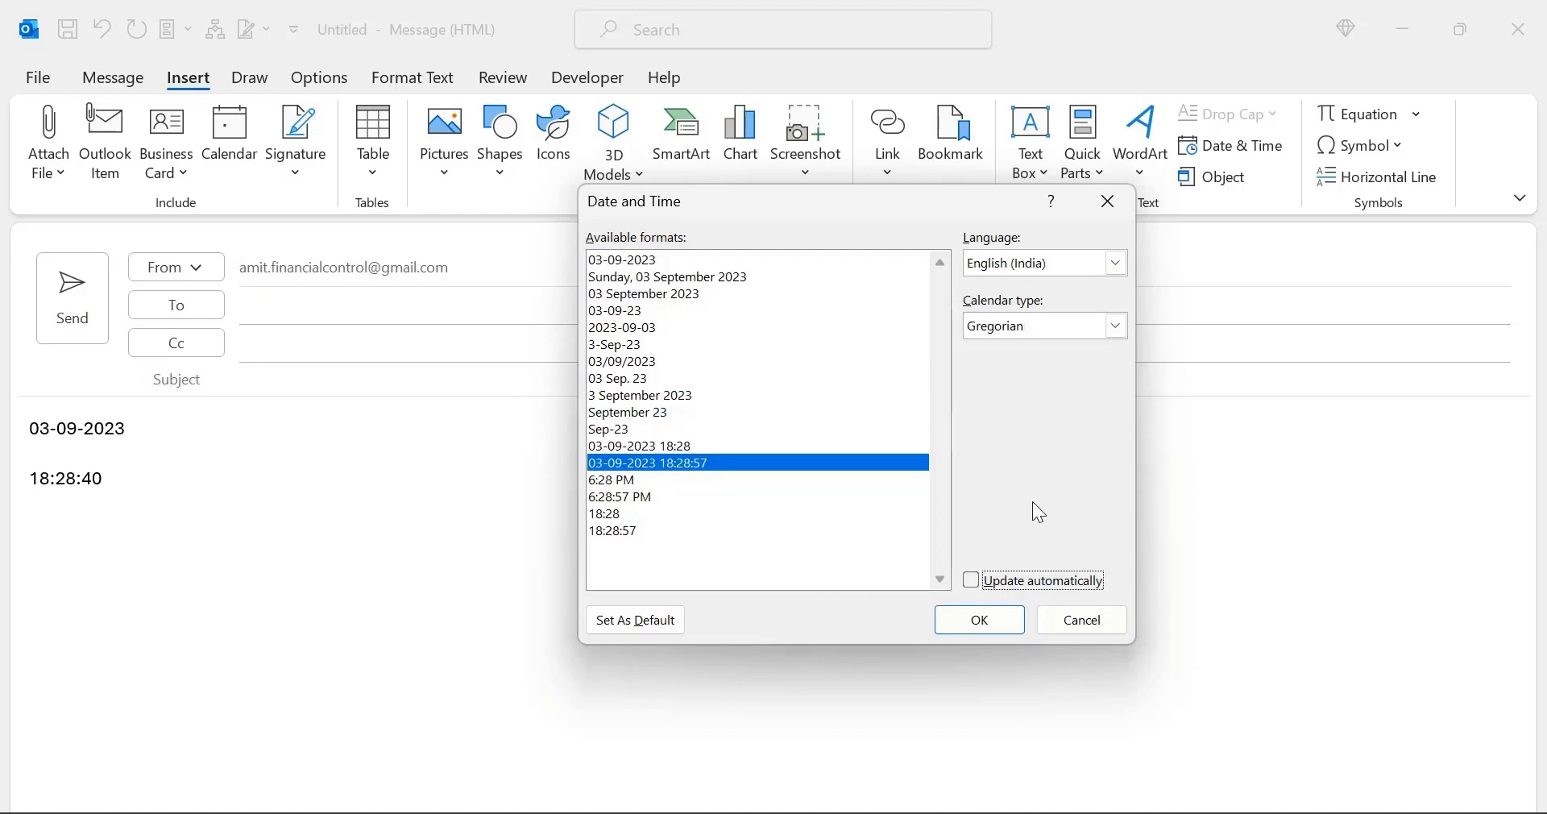
left_click(972, 580)
left_click(981, 625)
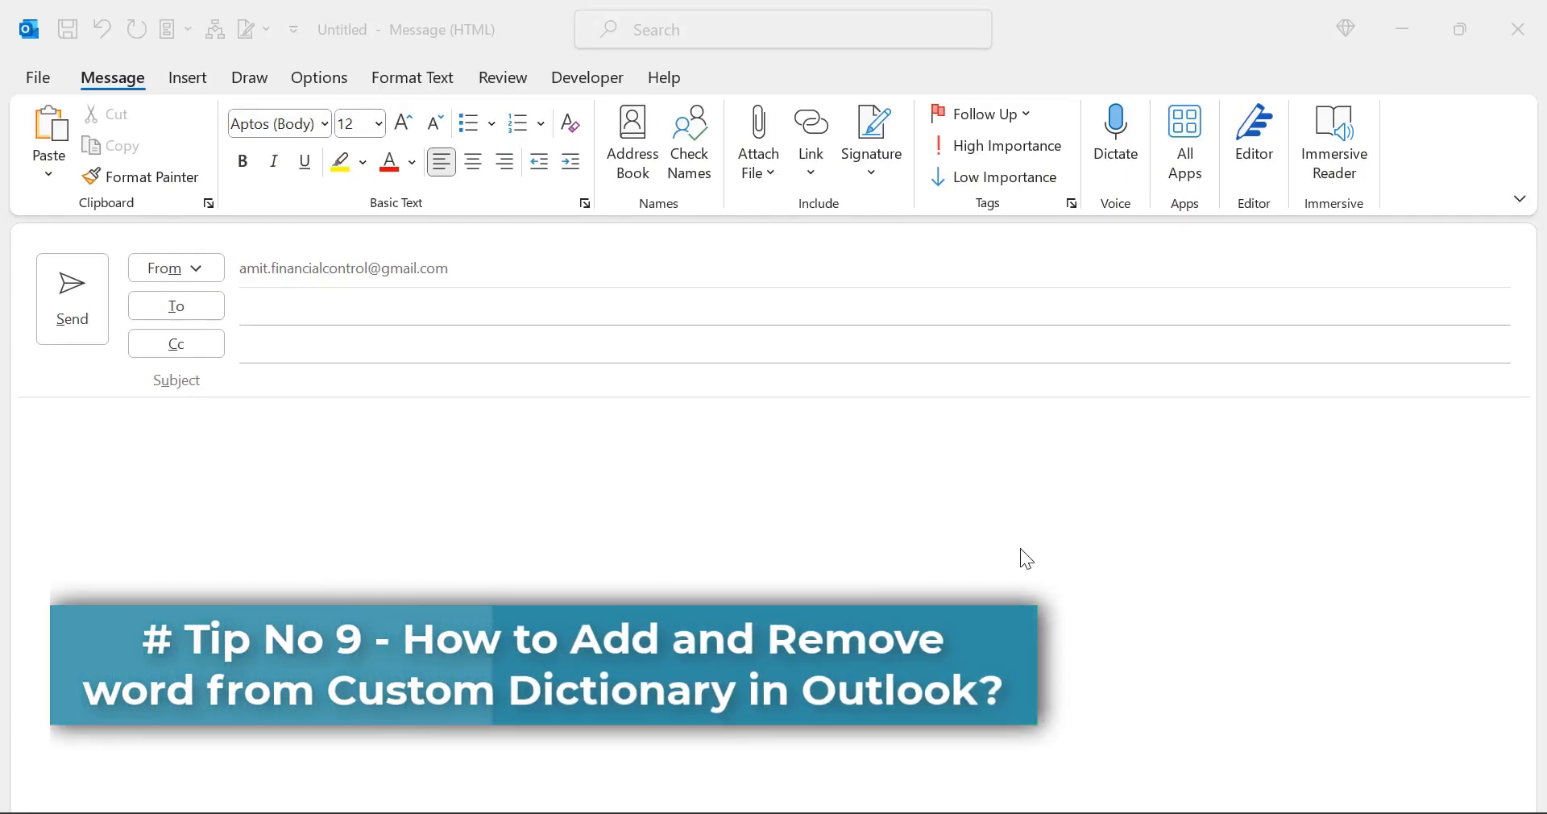
Enter the word Mailsmartly in the body of the new email and copy it
left_click(587, 467)
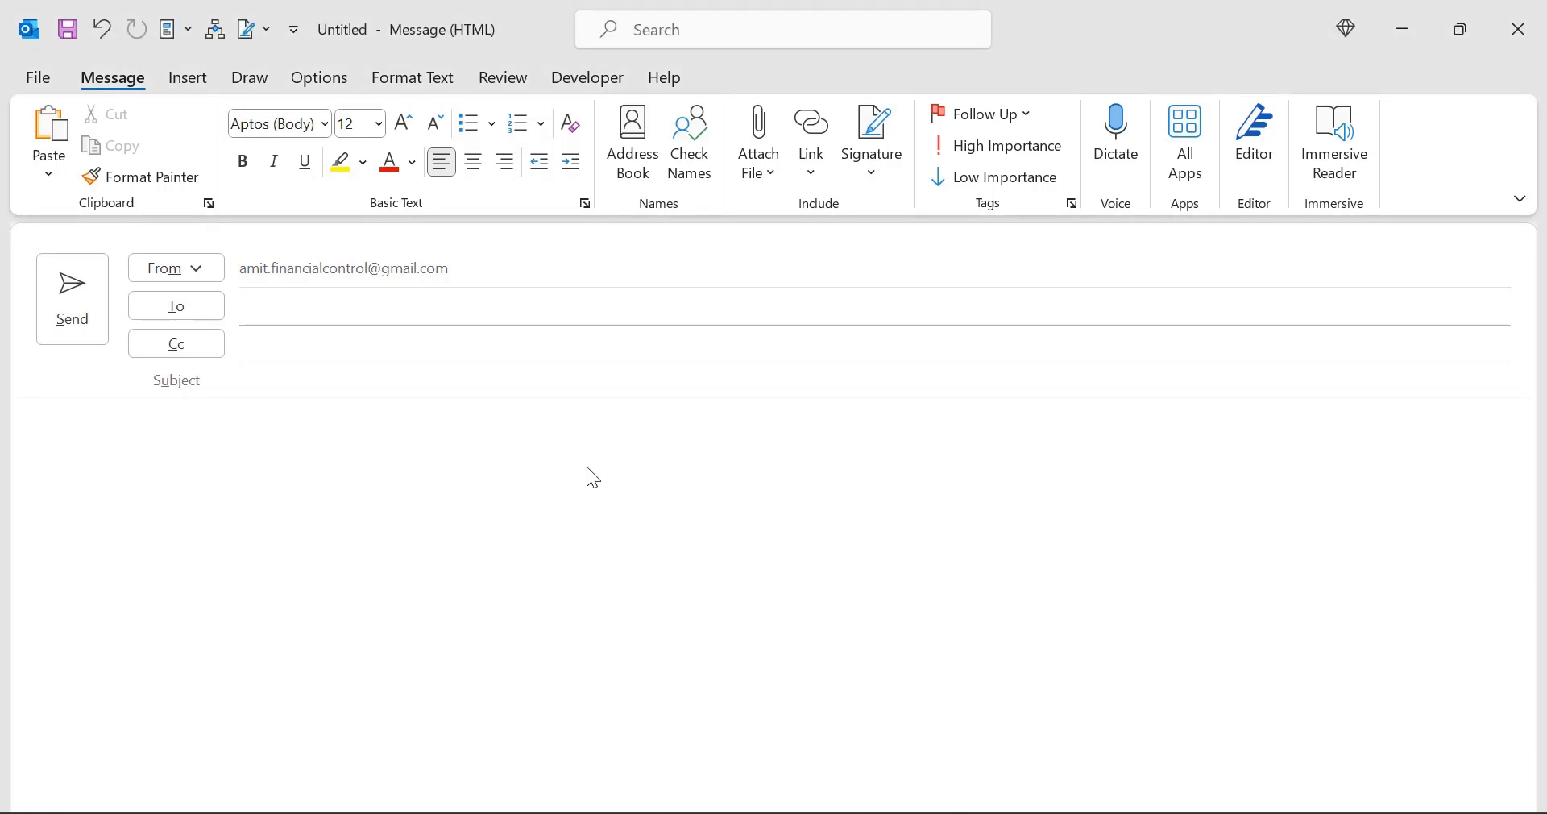
type("Mailsmartly")
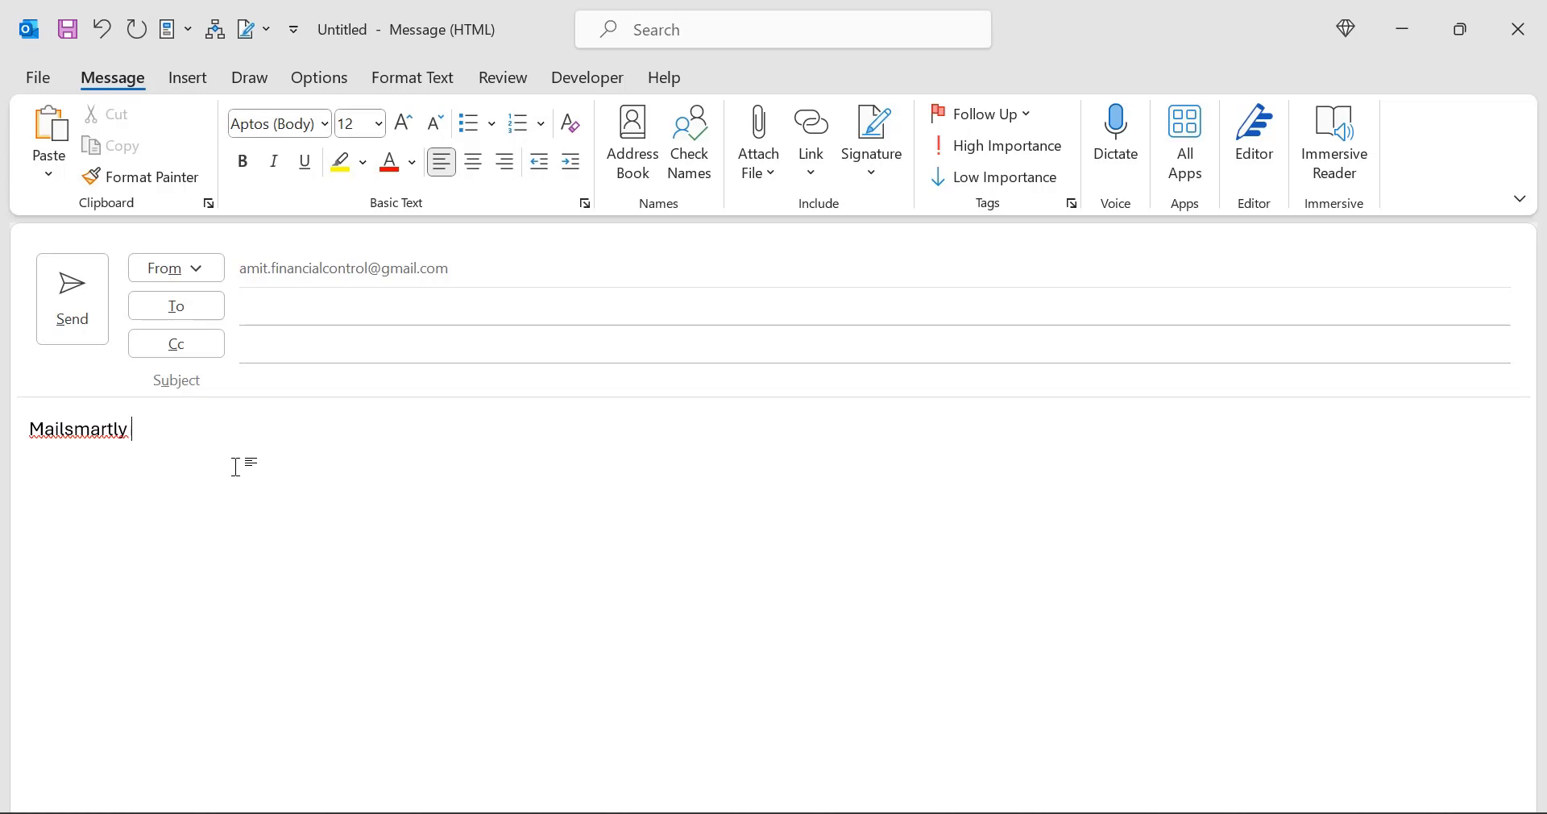
left_click(214, 411)
left_click_drag(141, 428, 31, 424)
key("ctrl+c")
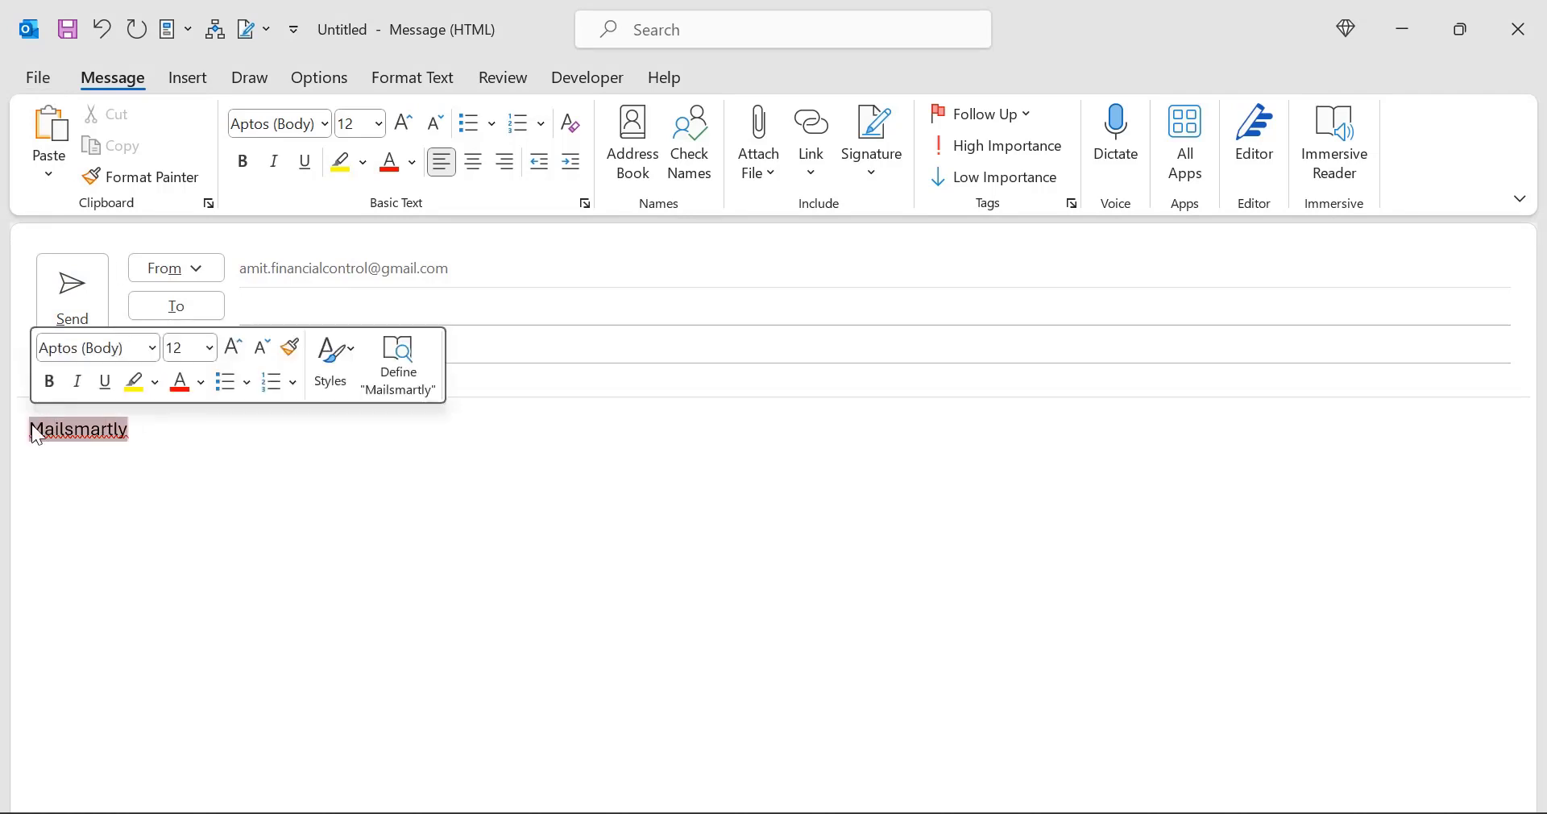
Open the word list of the default CUSTOM.DIC dictionary through the mail spelling and autocorrect options
left_click(35, 81)
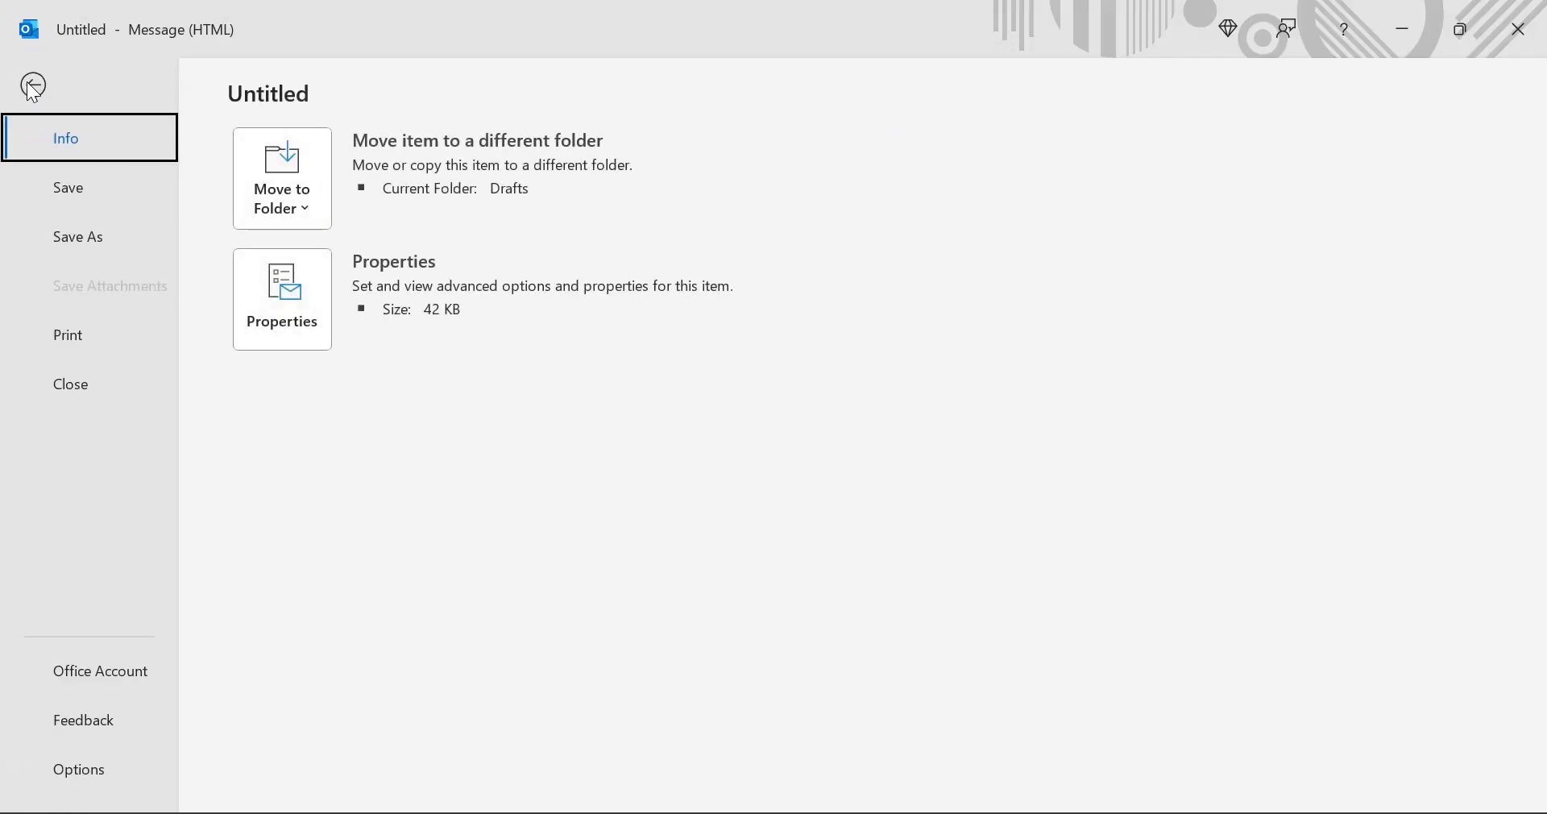
left_click(71, 767)
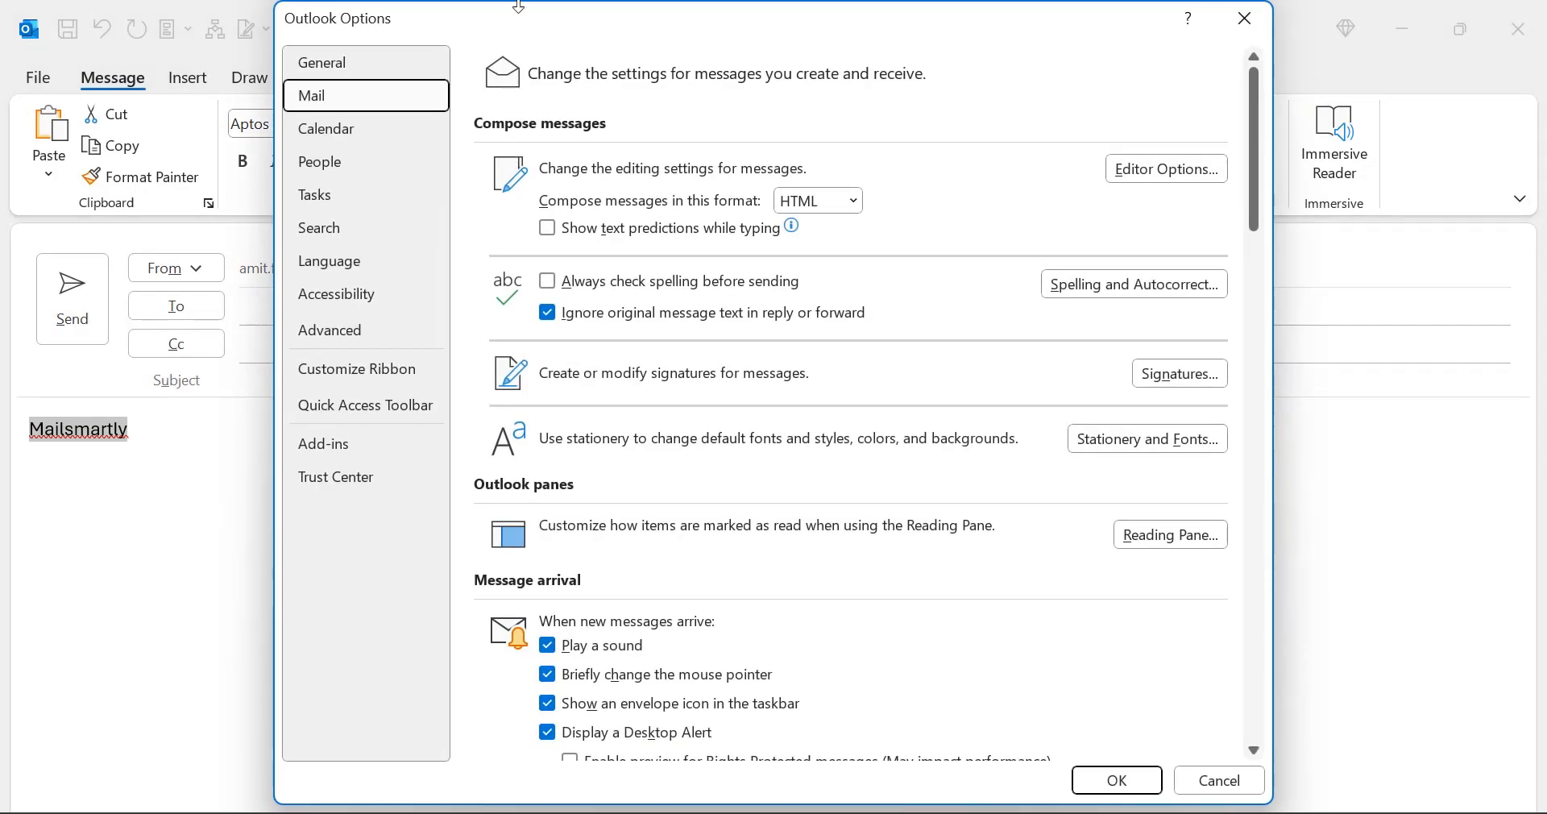
left_click_drag(477, 17, 435, 20)
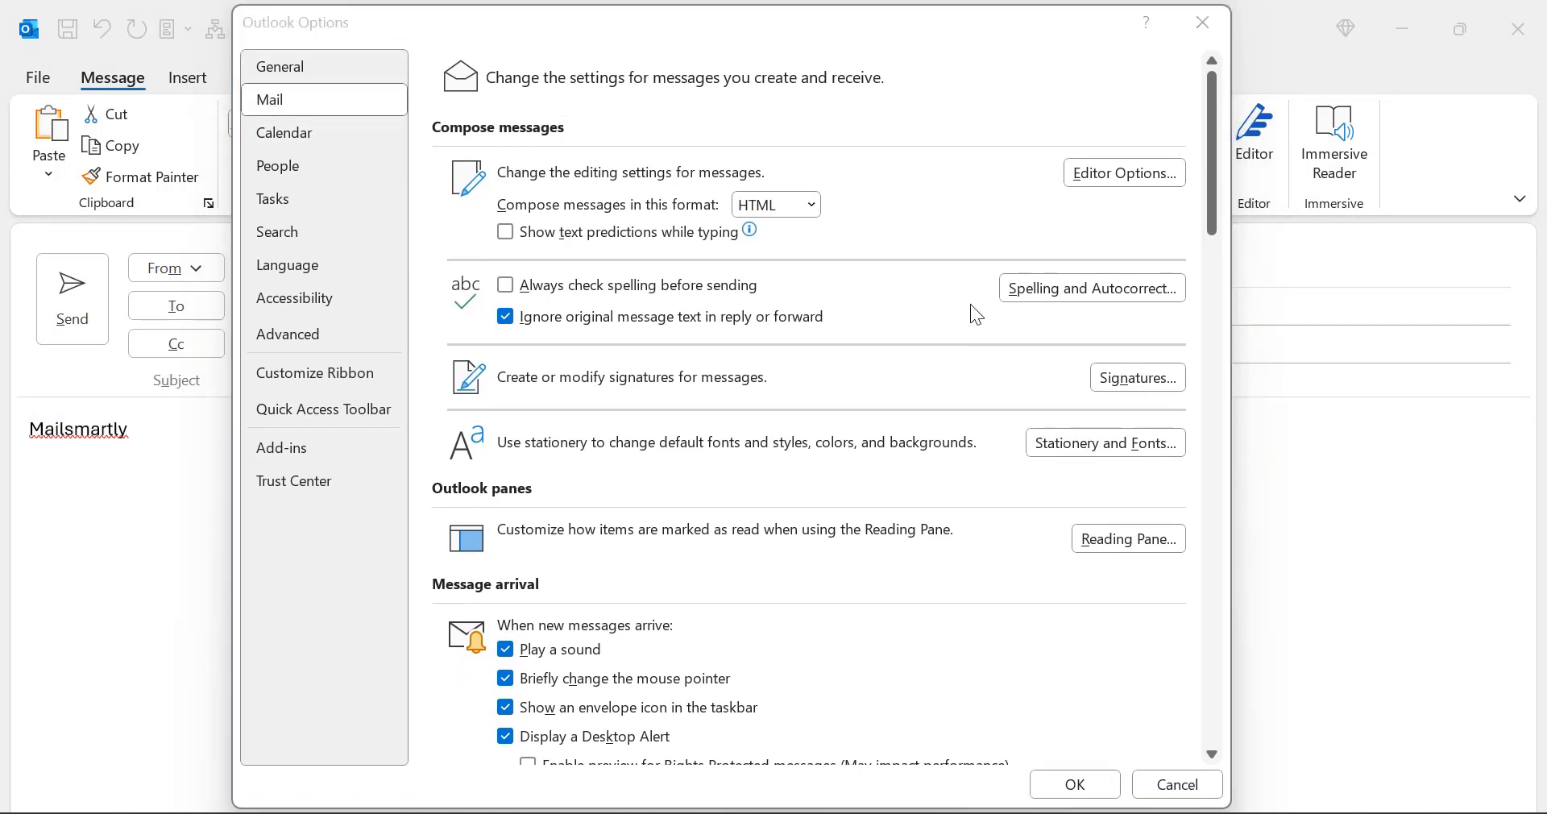
left_click(1108, 298)
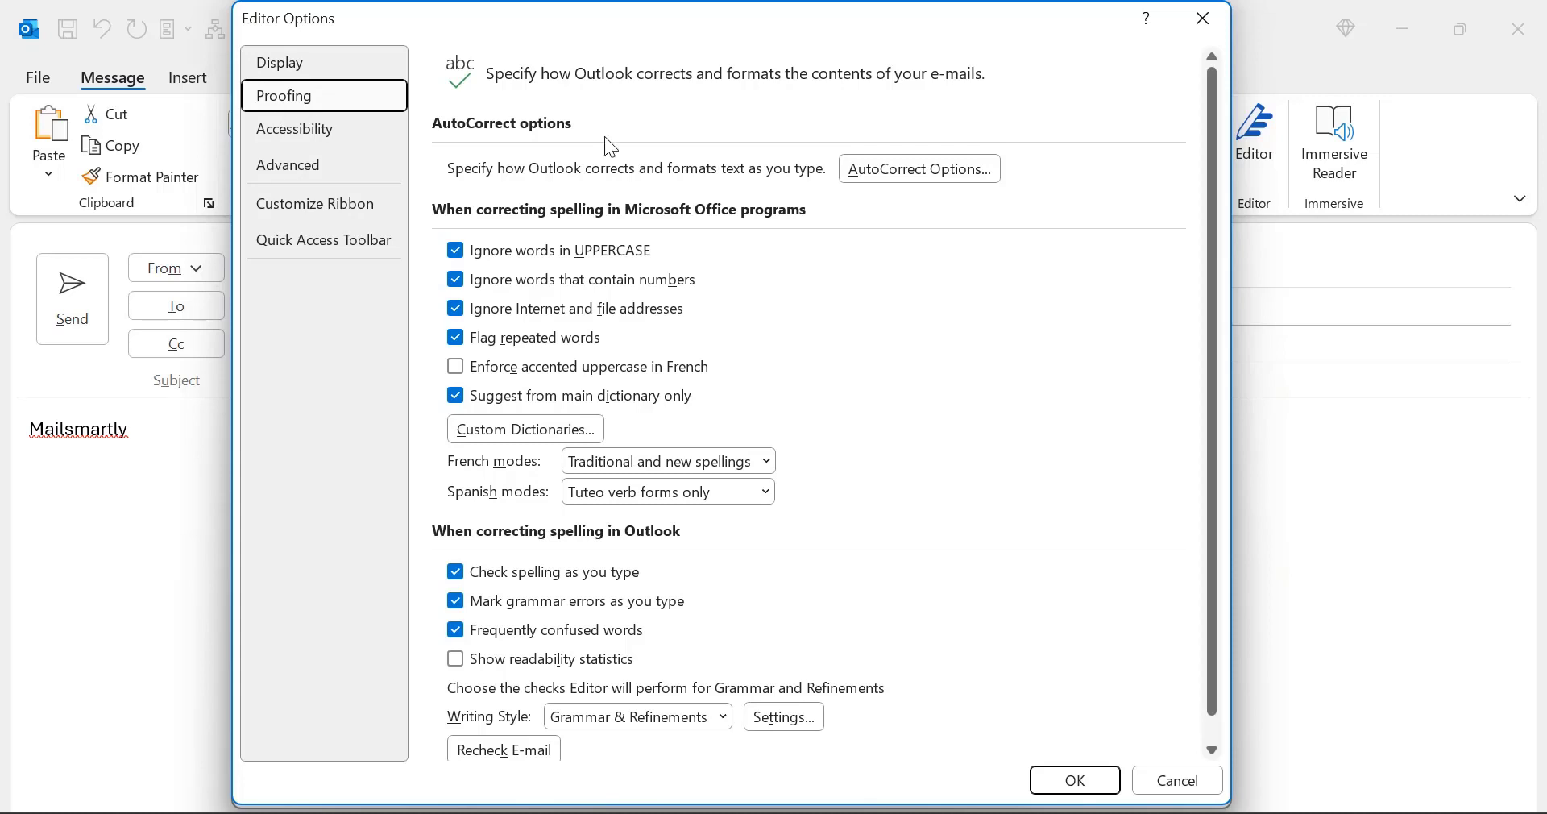
left_click(510, 440)
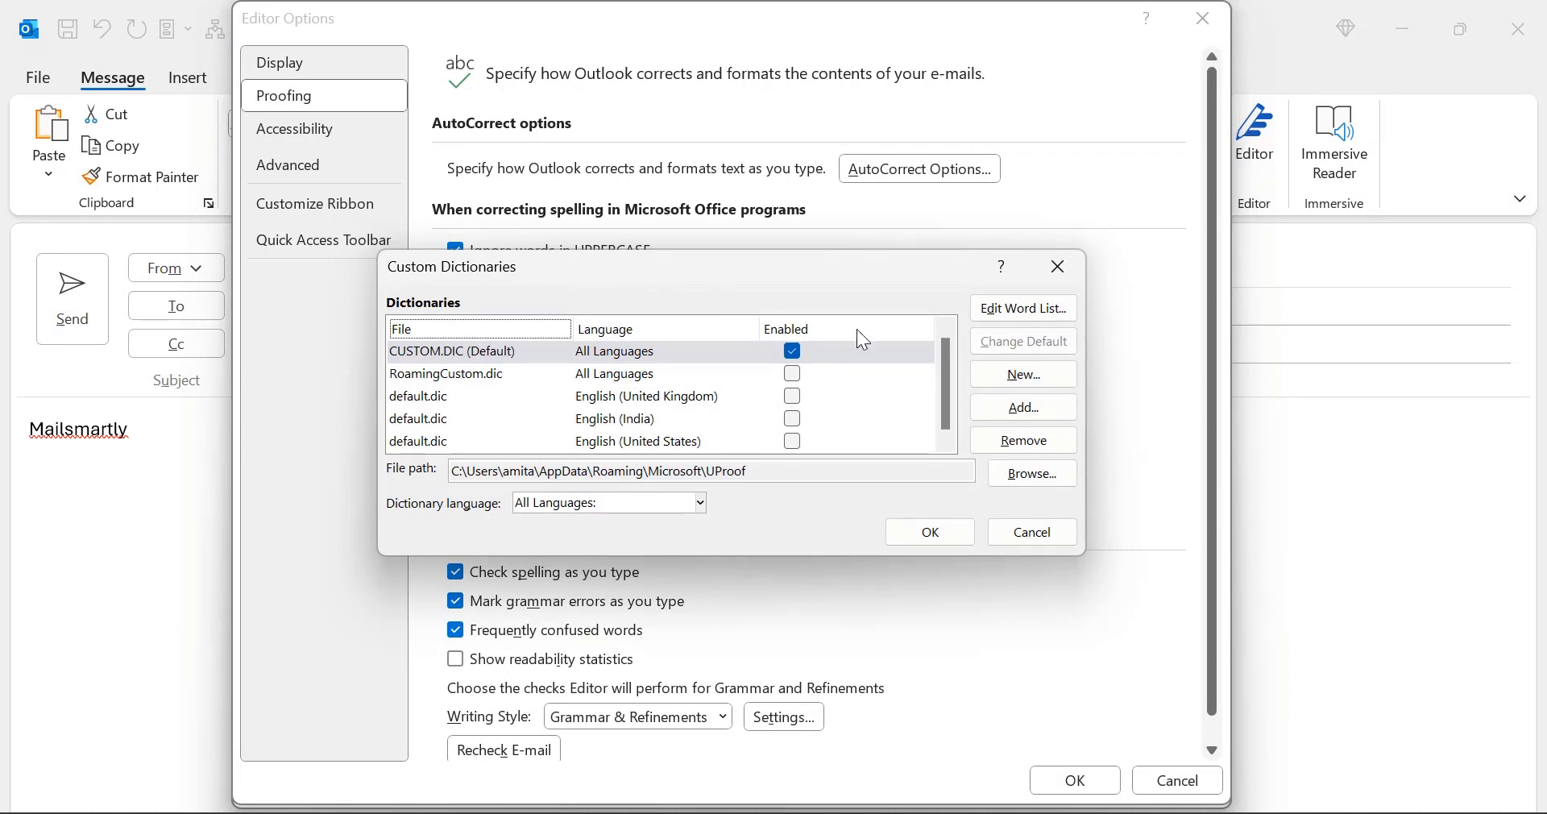
left_click(999, 312)
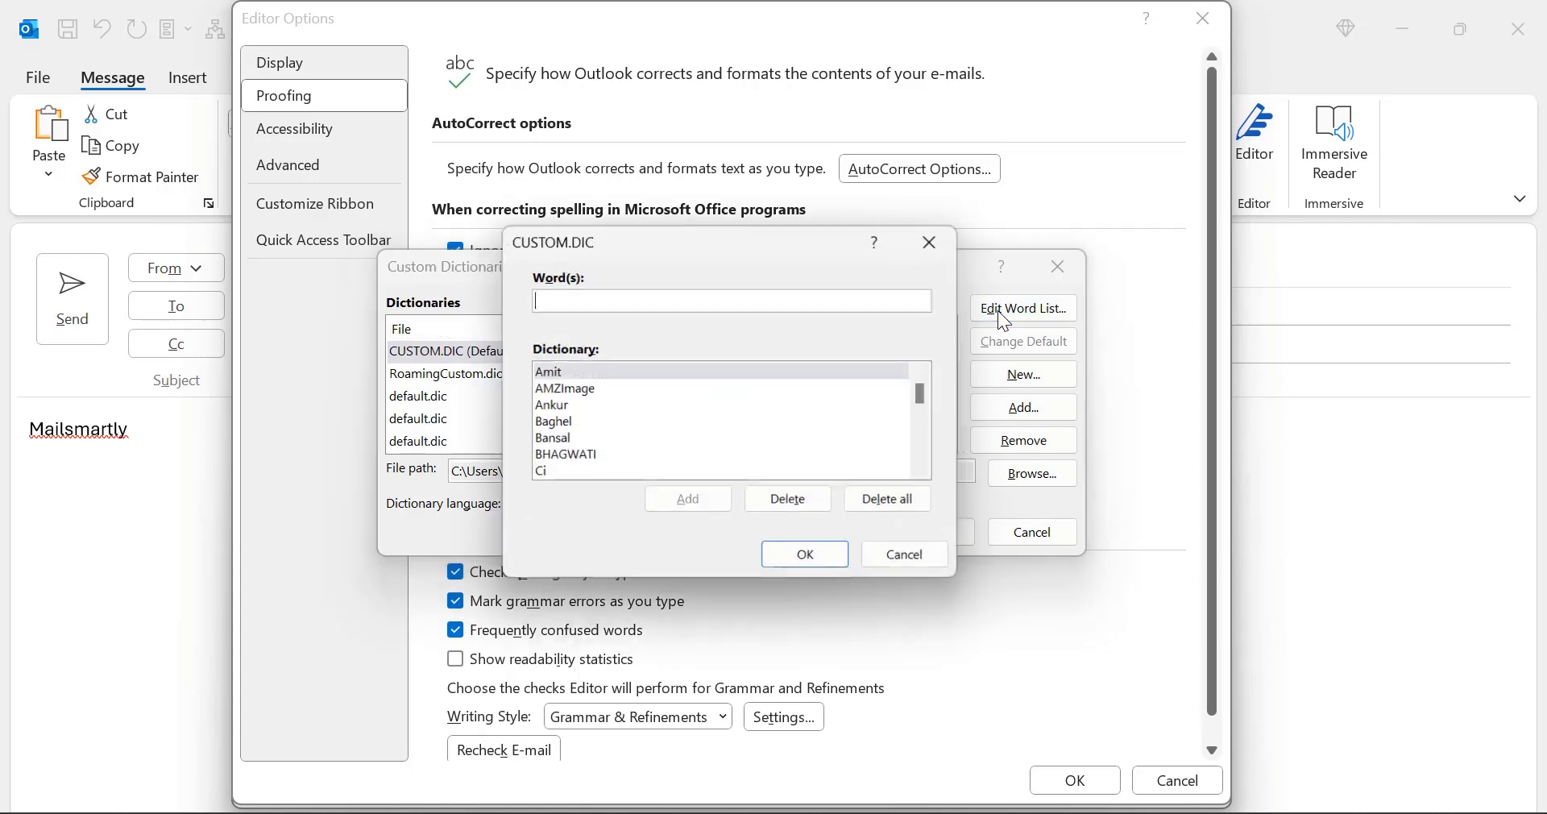
Add the copied word Mailsmartly to the CUSTOM.DIC dictionary and save all the open option dialogs
left_click(570, 292)
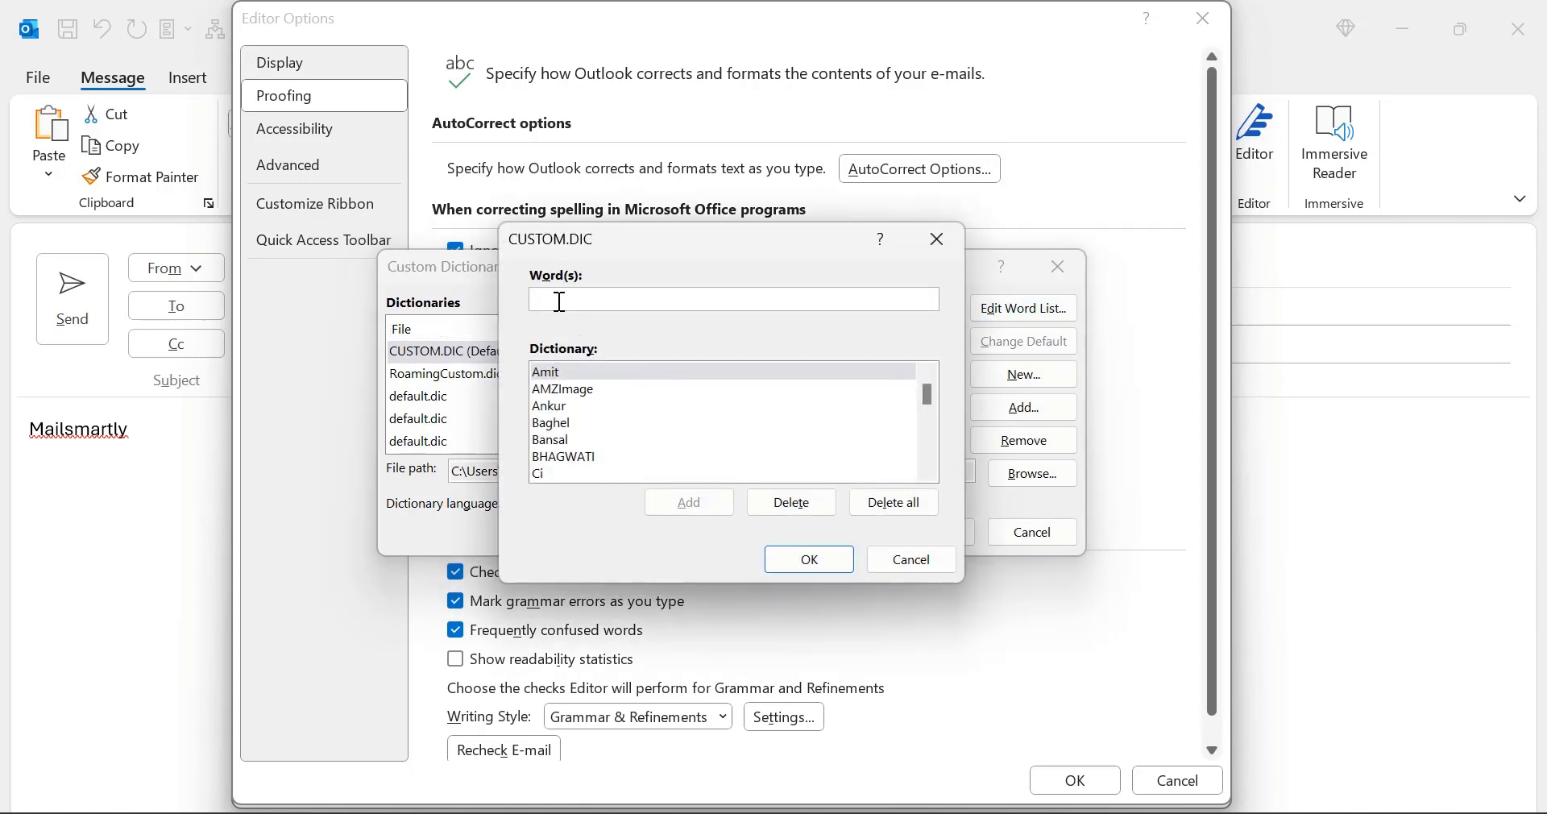
key("ctrl+v")
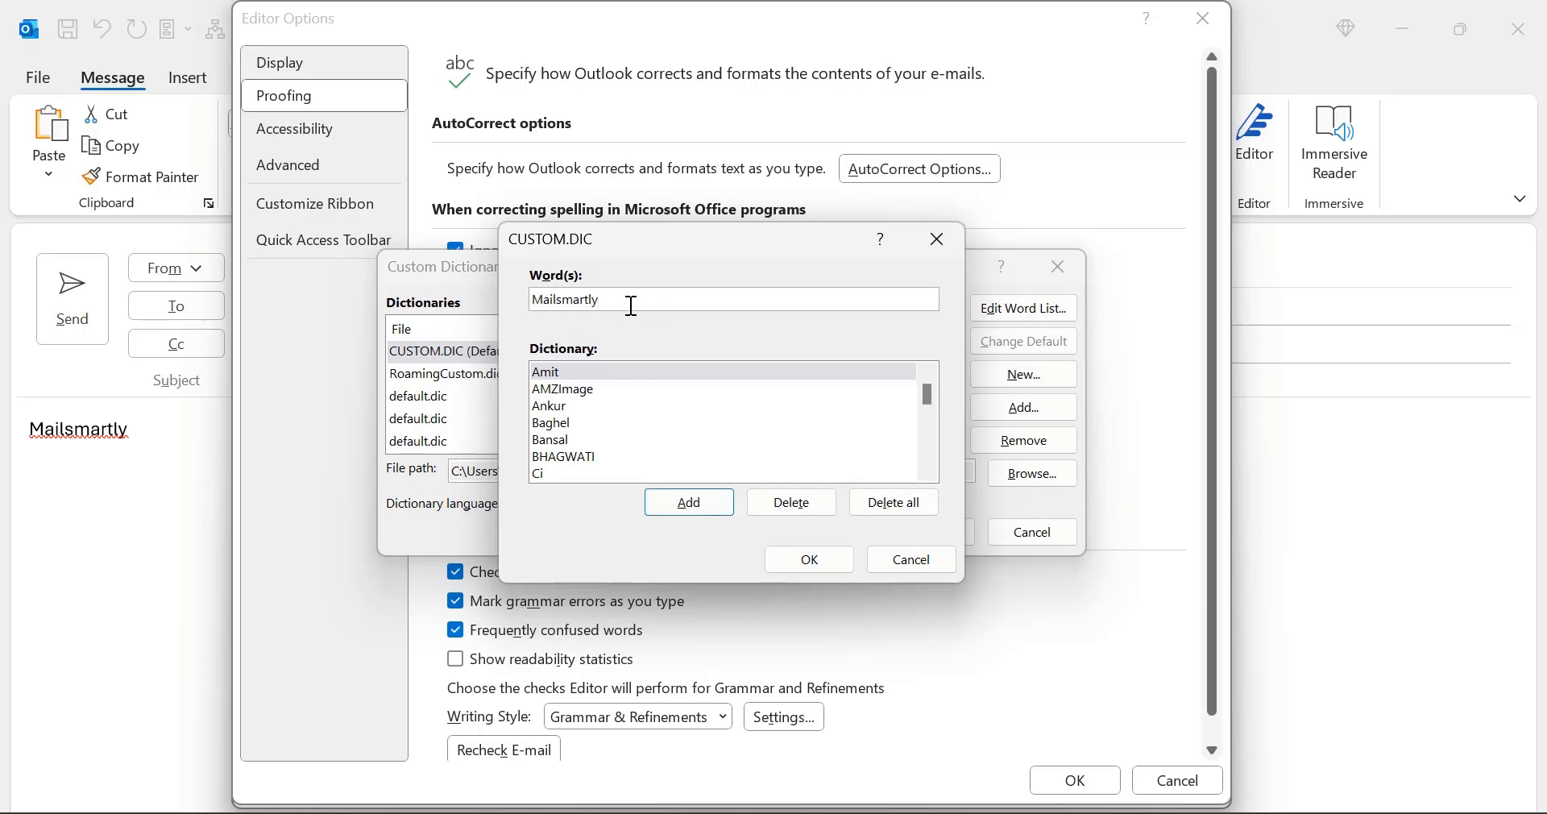
left_click(702, 504)
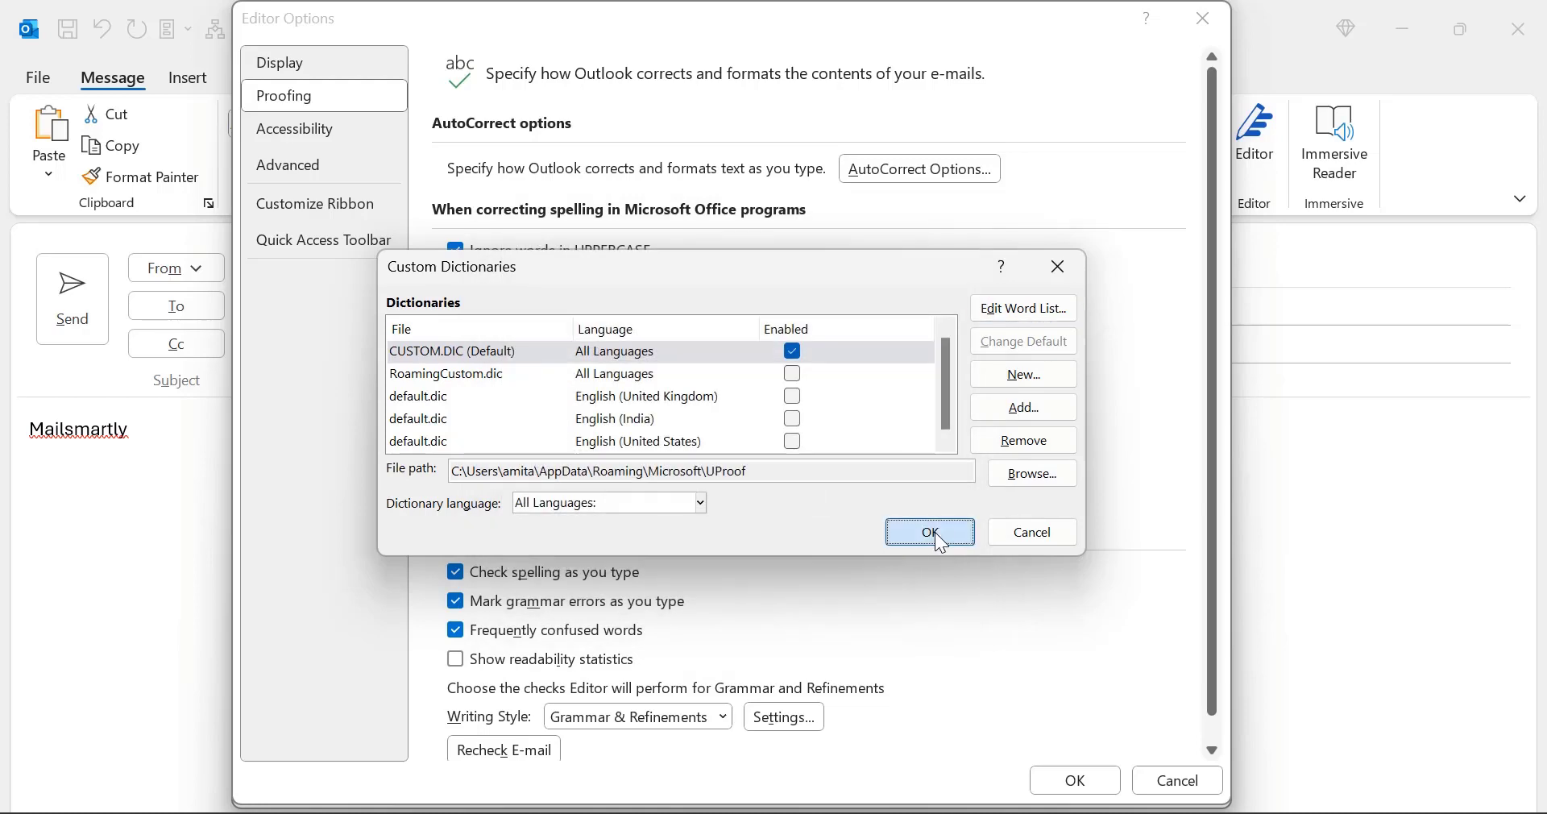
left_click(930, 532)
left_click(1075, 780)
left_click(1083, 782)
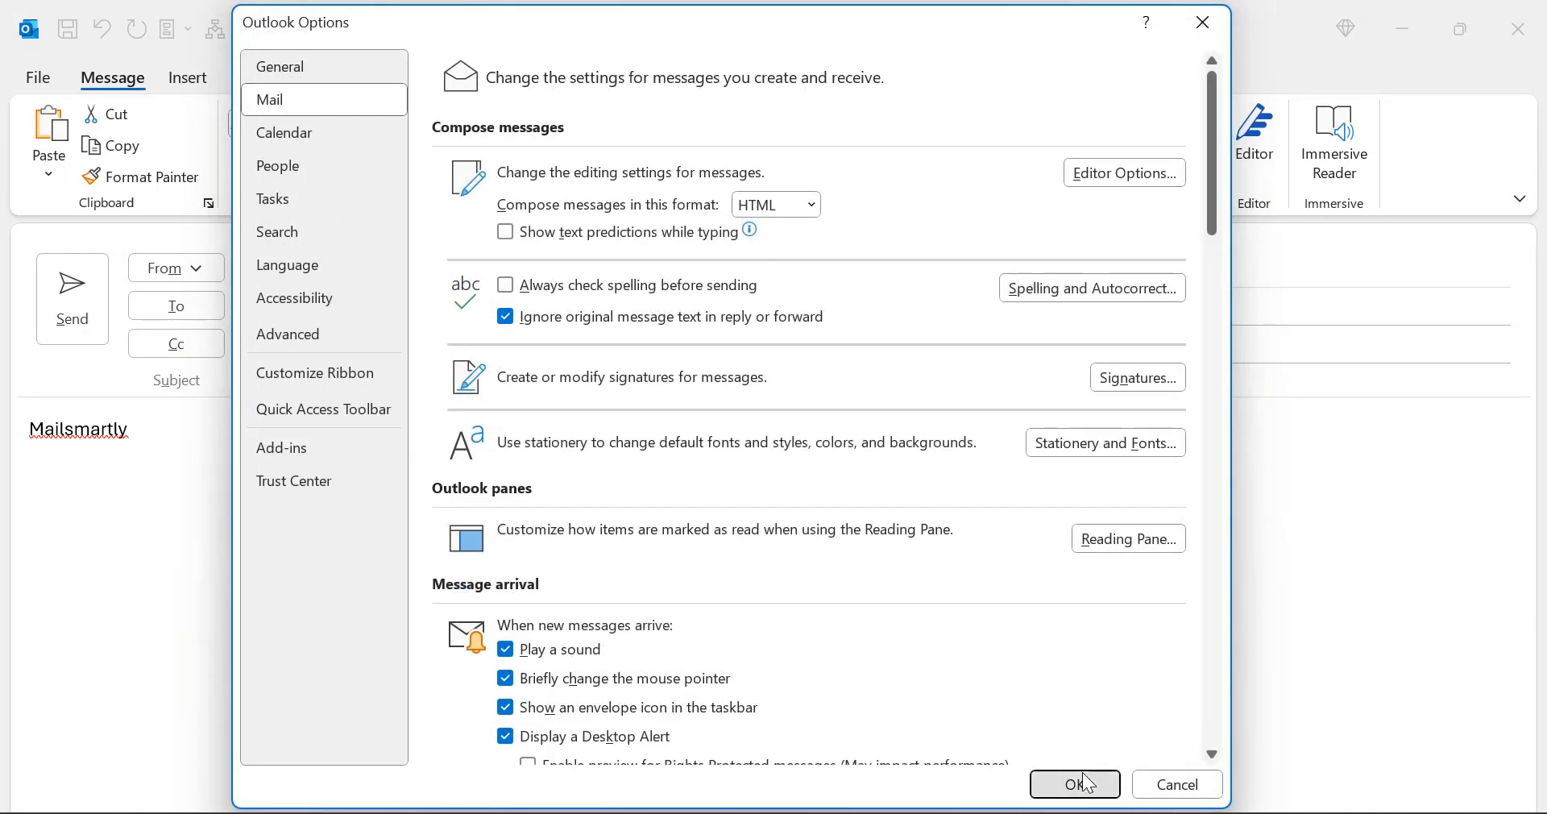
Clear the email body and enter Mailsmartly again to test the spelling check
left_click(229, 438)
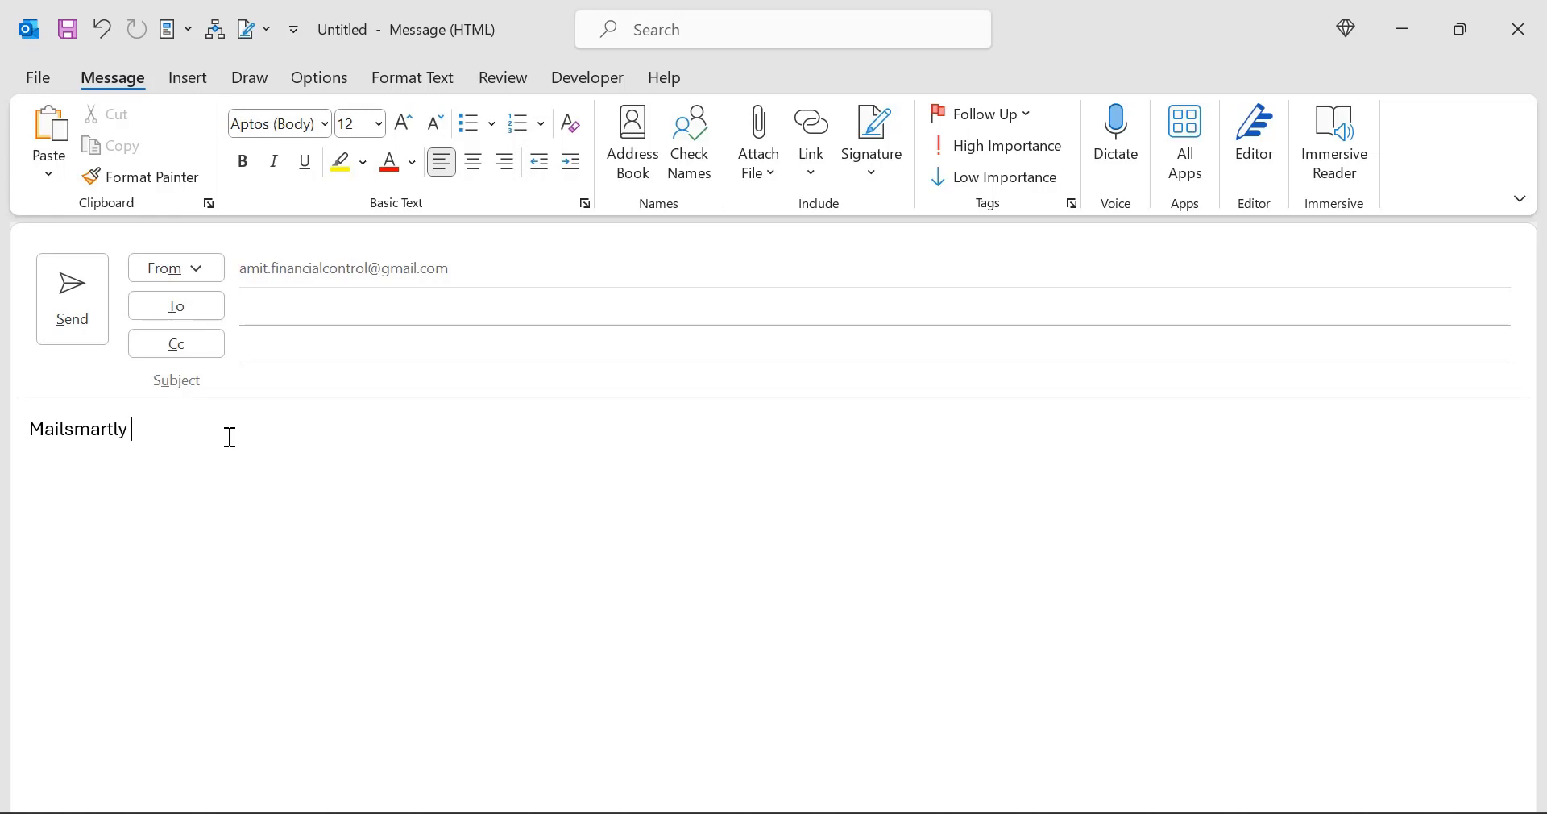
key("ctrl+a")
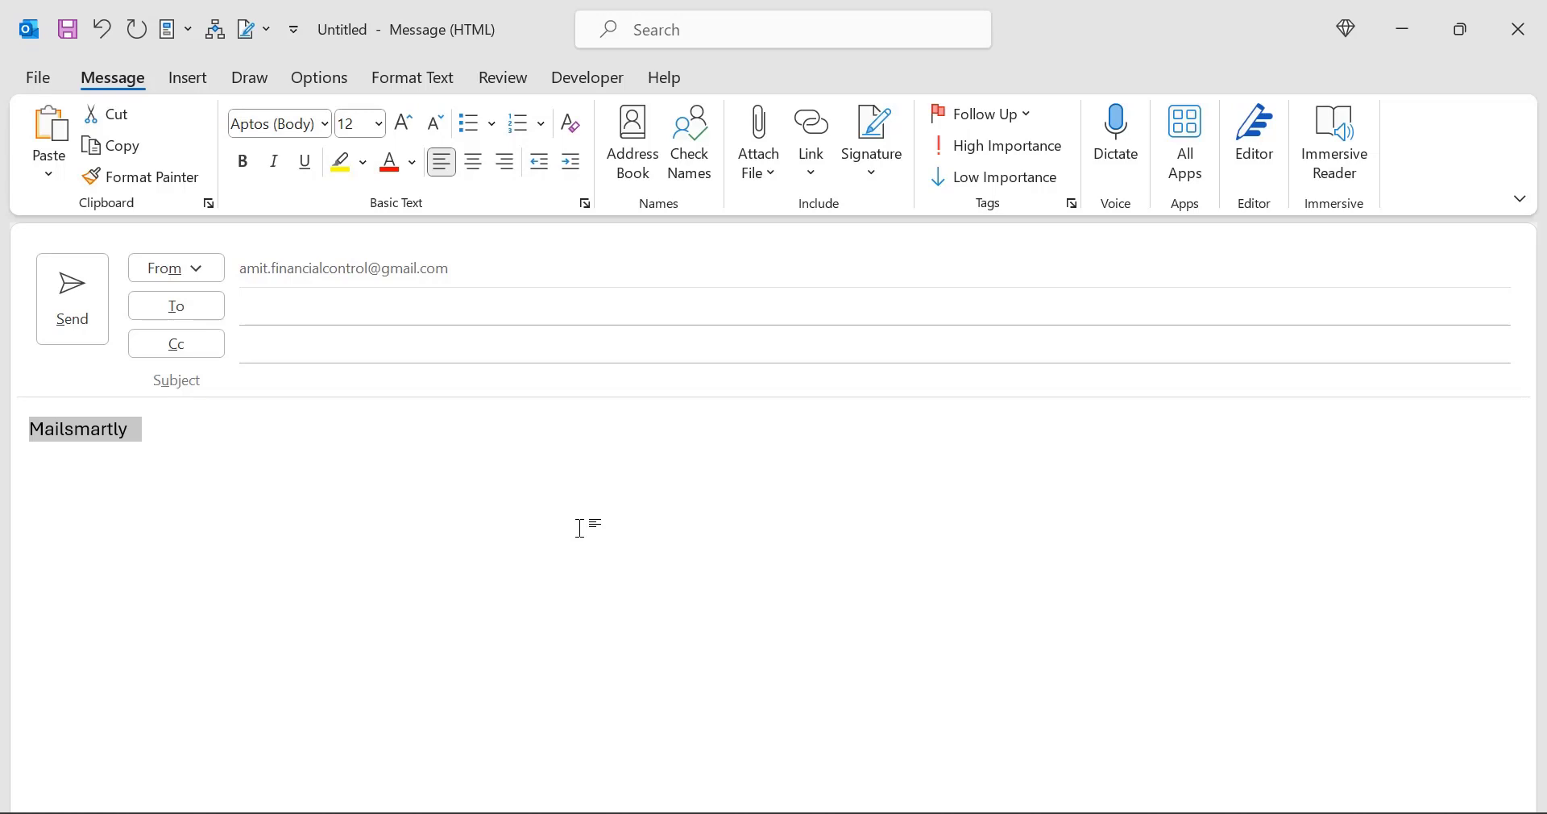
key("Delete")
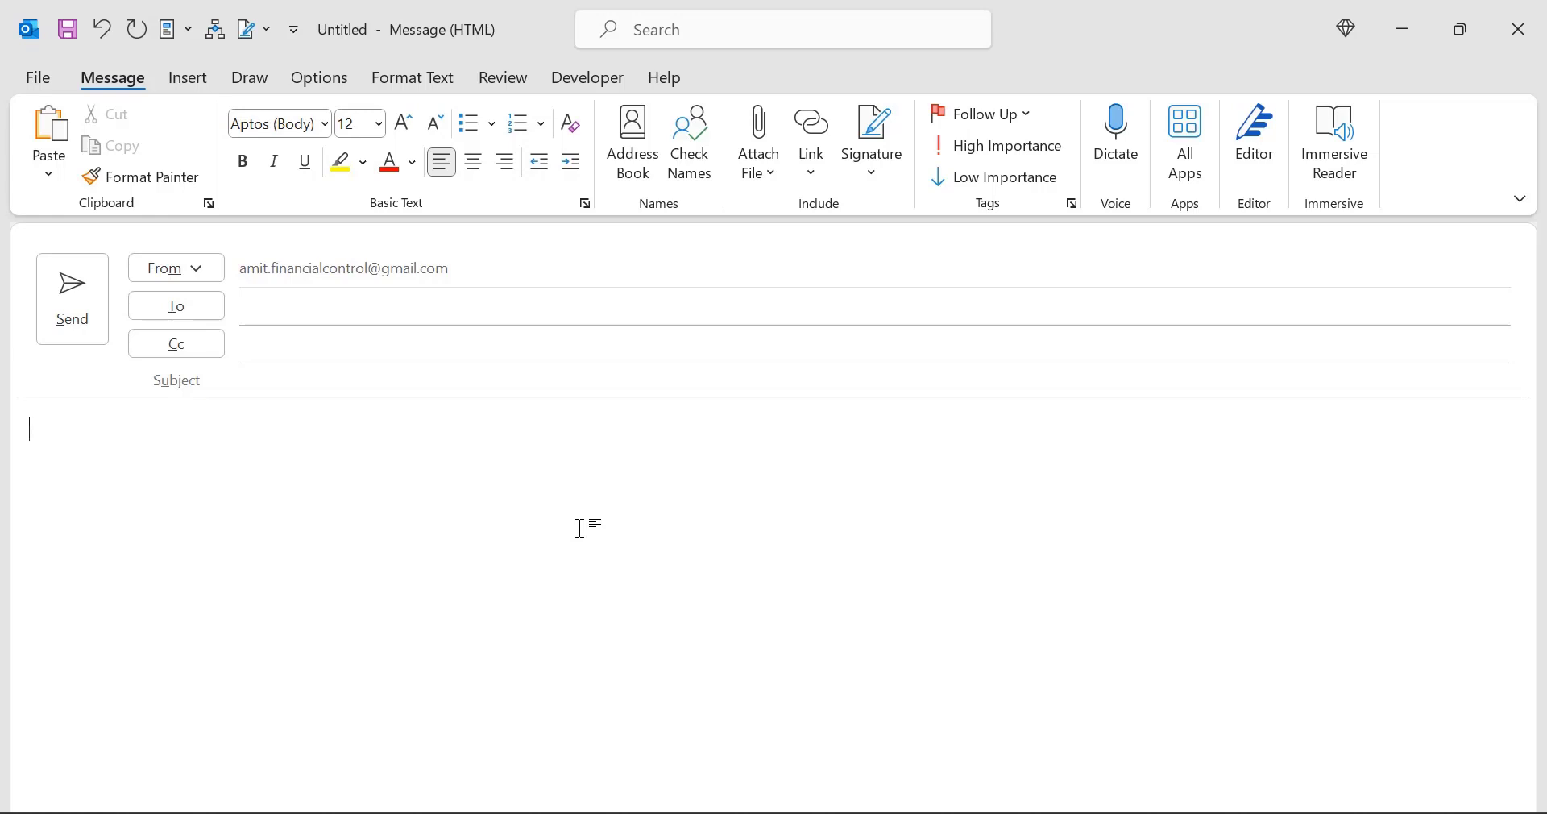
type("Mailsmartly")
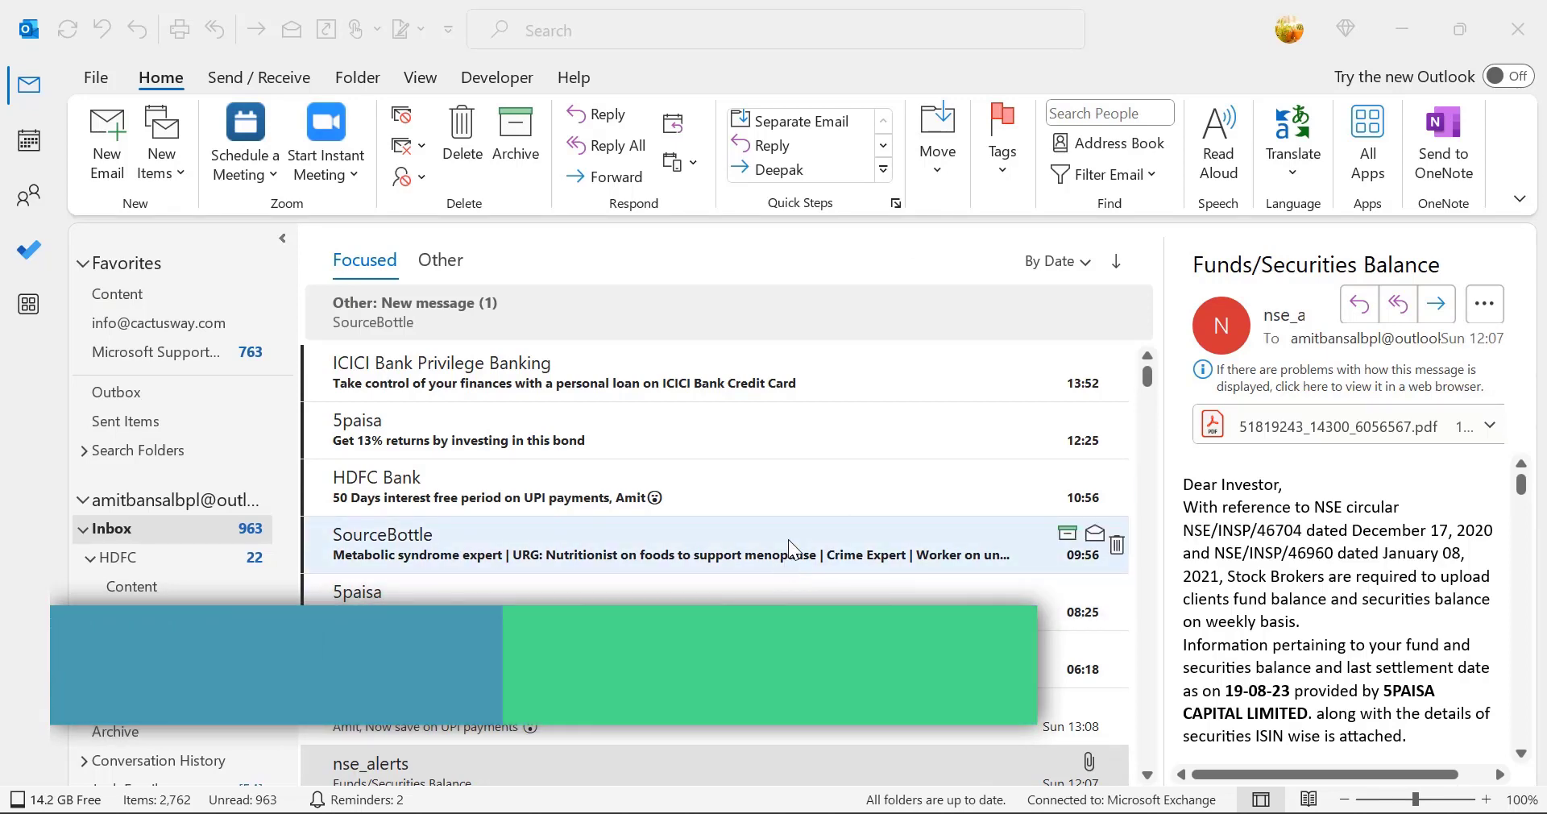
Block the sender of the Funds/Securities Balance message in the Inbox and acknowledge the notice
scroll(788, 539, "down", 2)
scroll(788, 539, "up", 2)
scroll(788, 539, "down", 2)
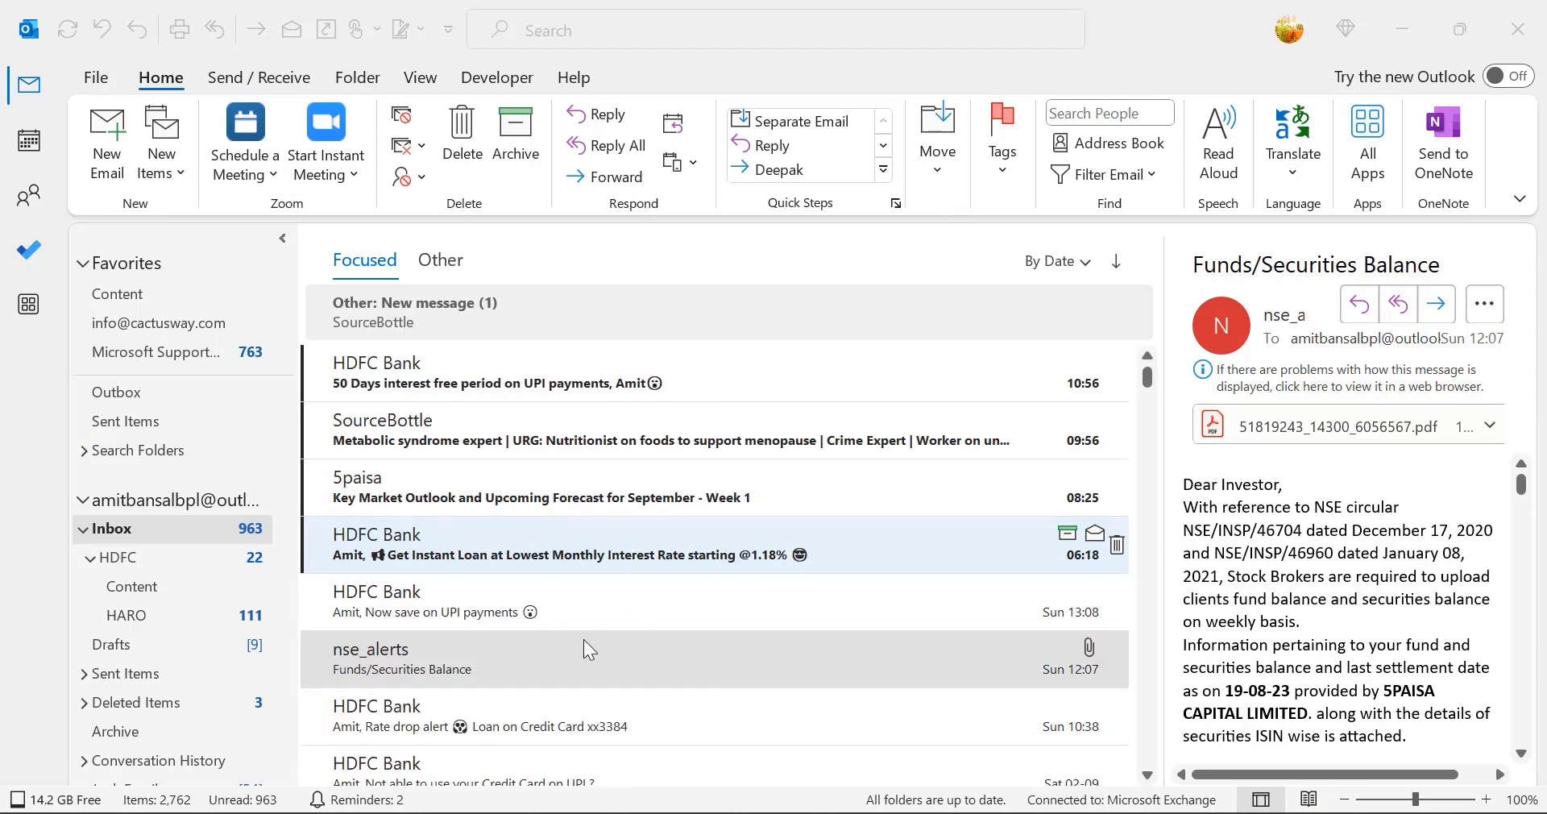
left_click(414, 656)
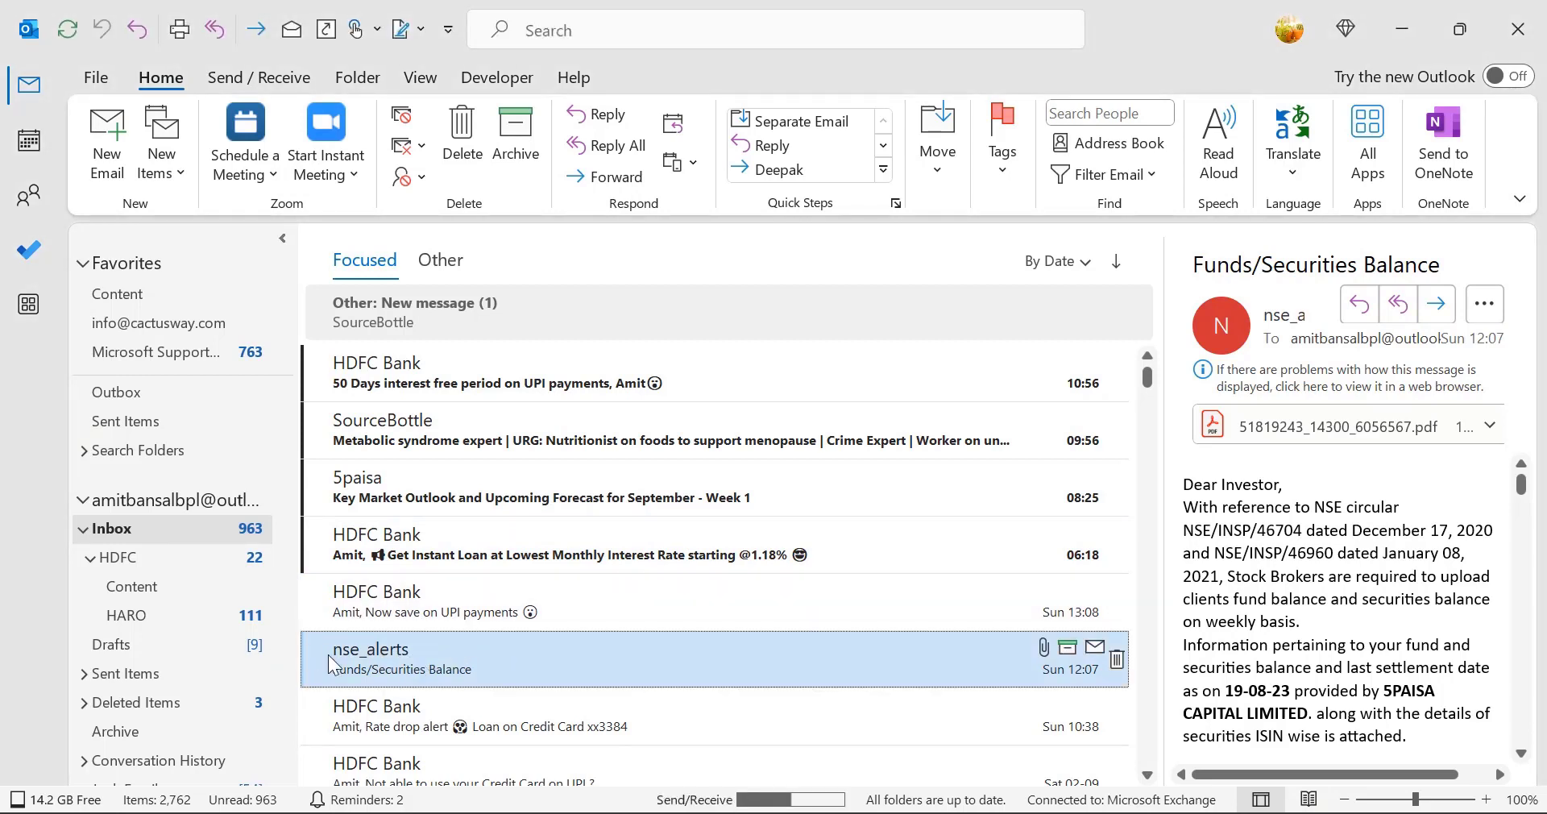
right_click(497, 652)
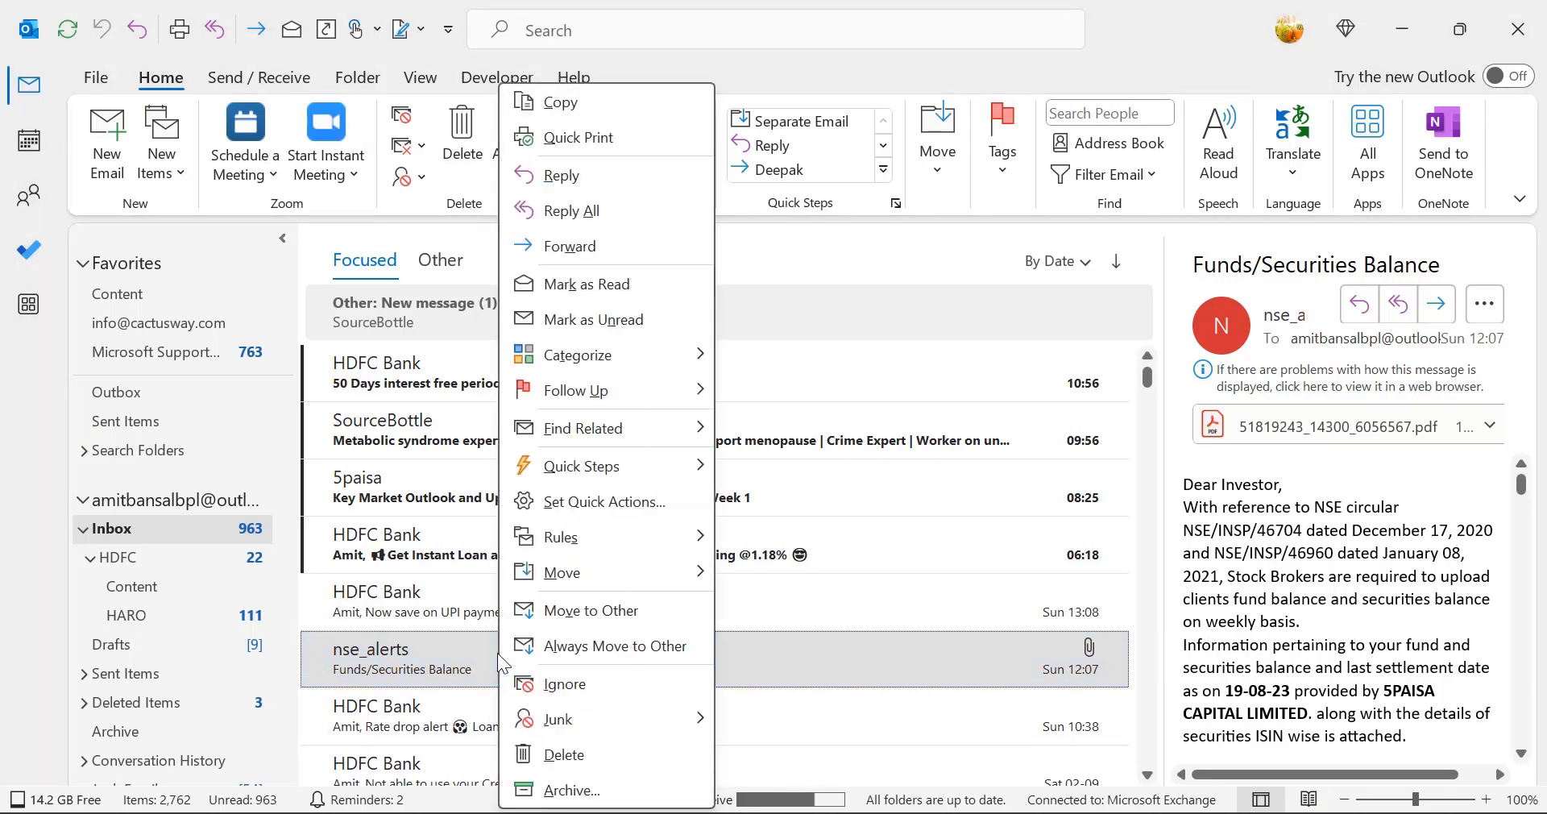
mouse_move(616, 713)
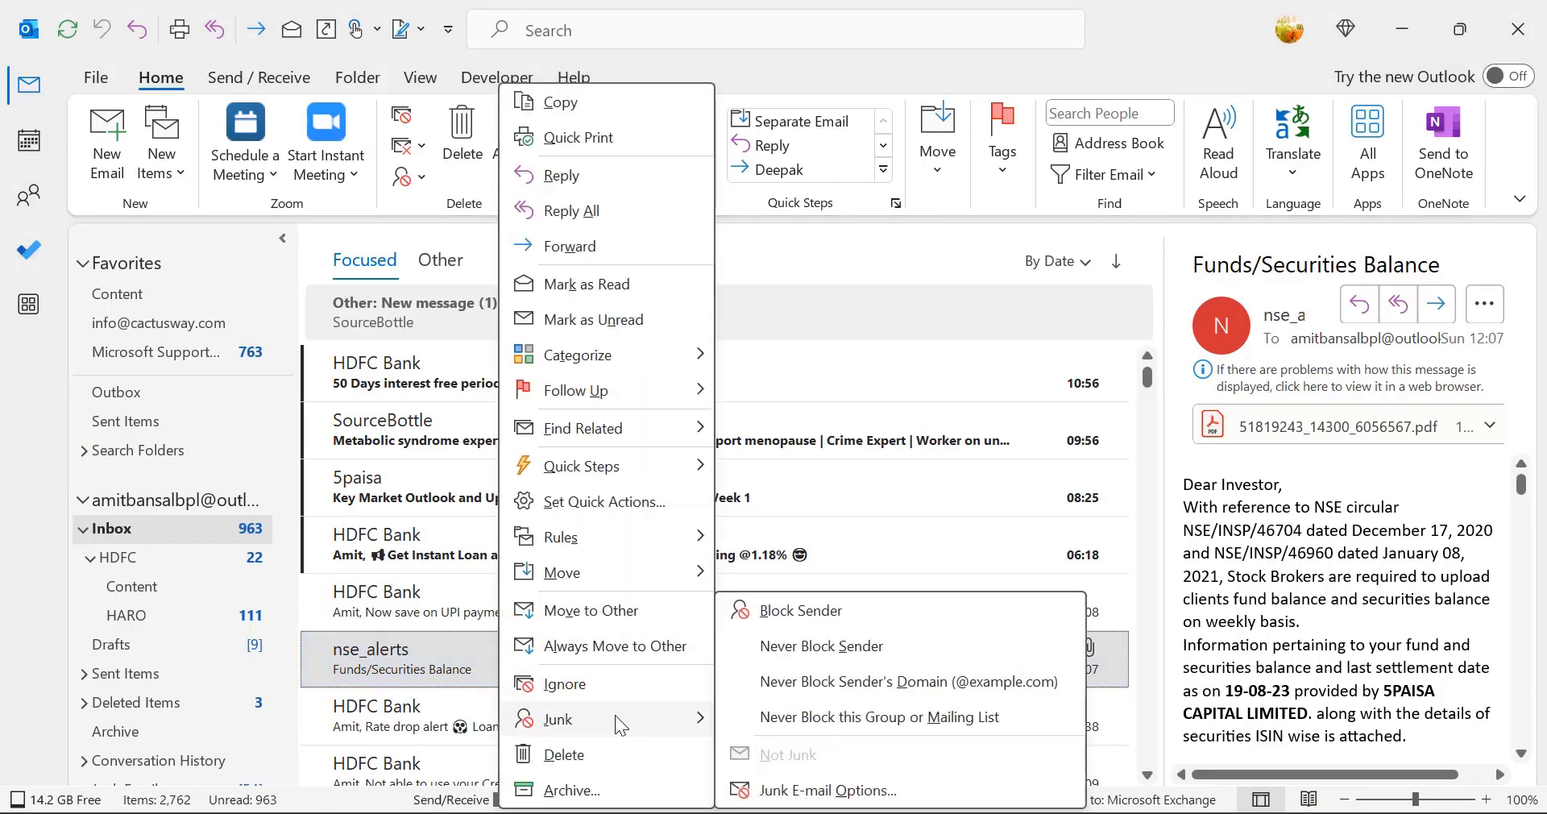
left_click(940, 619)
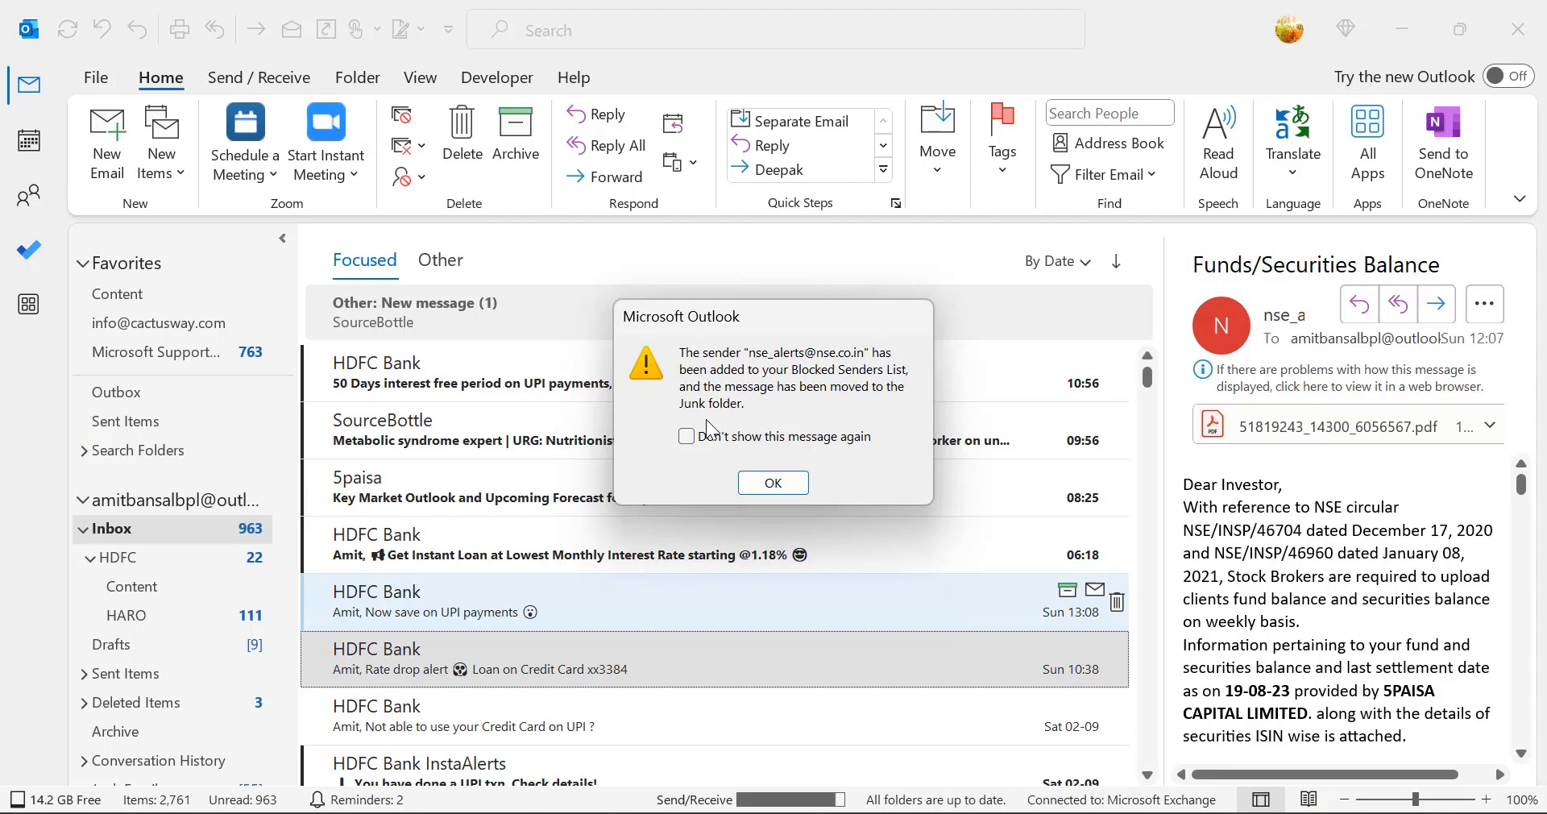
left_click(771, 481)
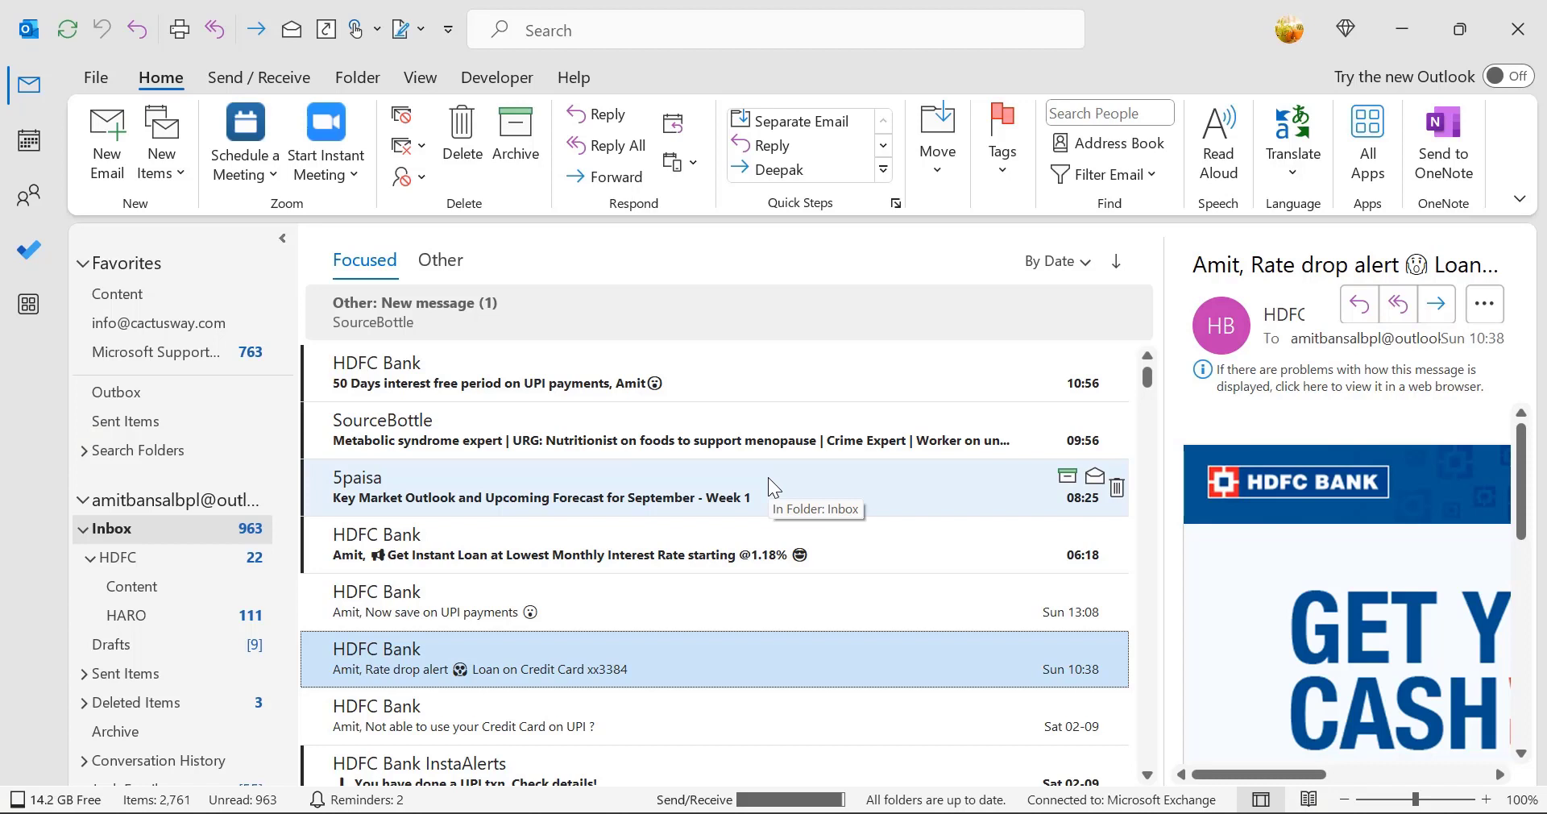
Remove the NSE alerts sender's address from the Blocked Senders list in the Junk Email Options and apply the change
left_click(180, 79)
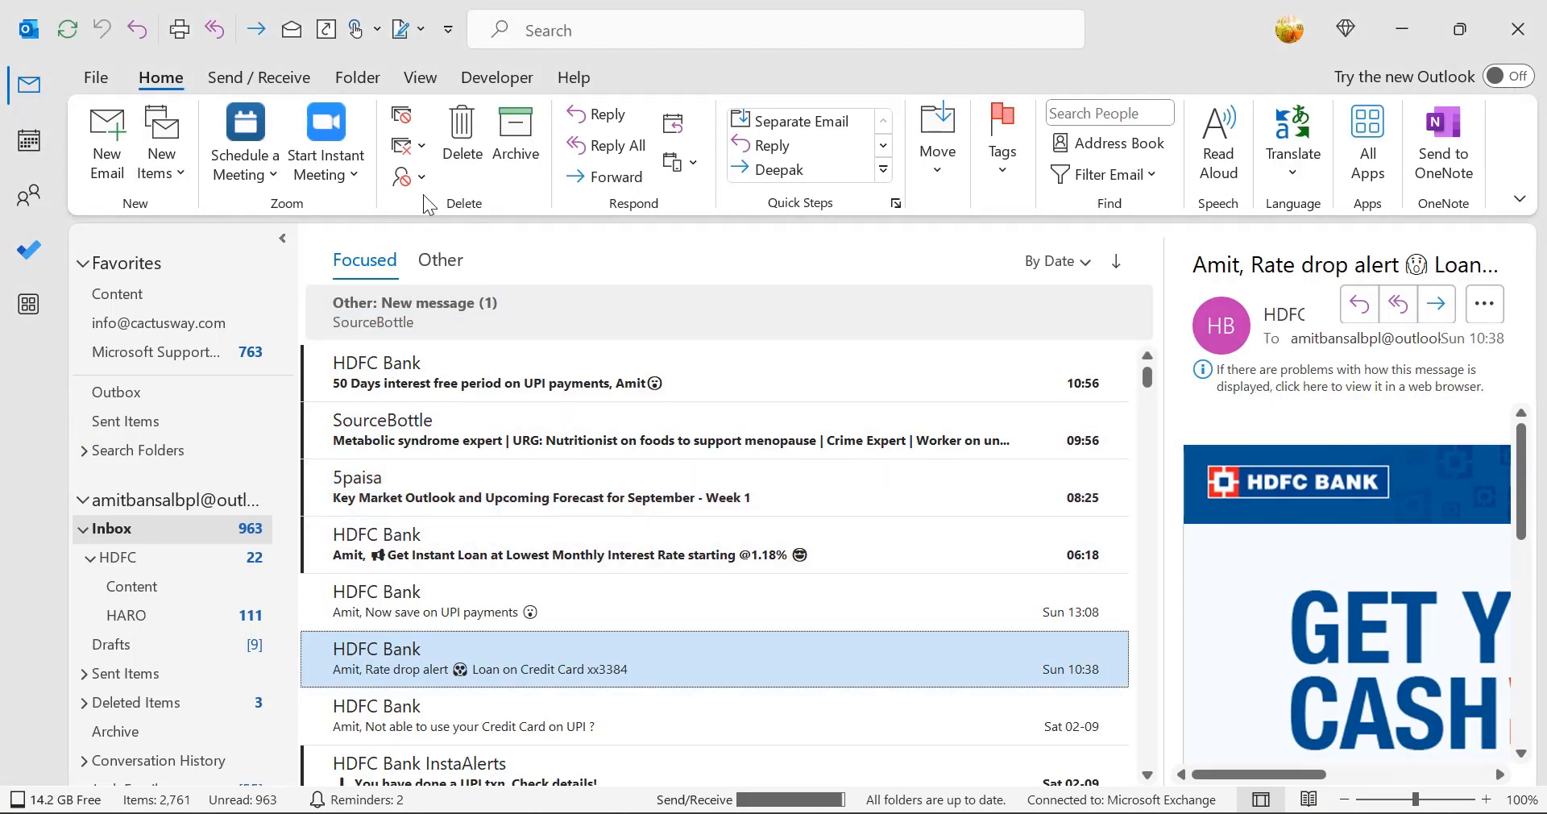
left_click(427, 182)
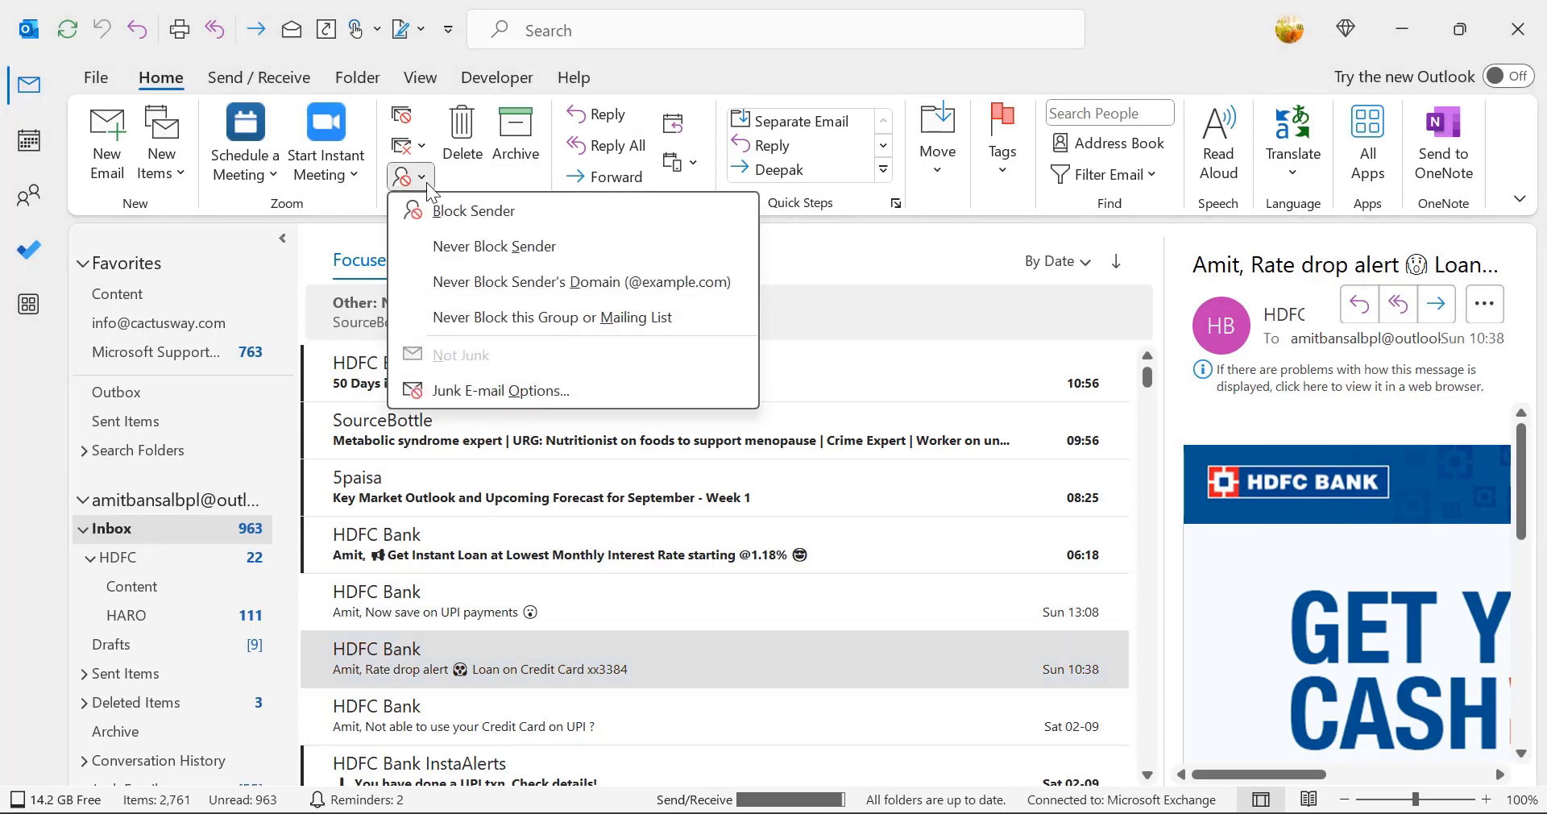
left_click(482, 391)
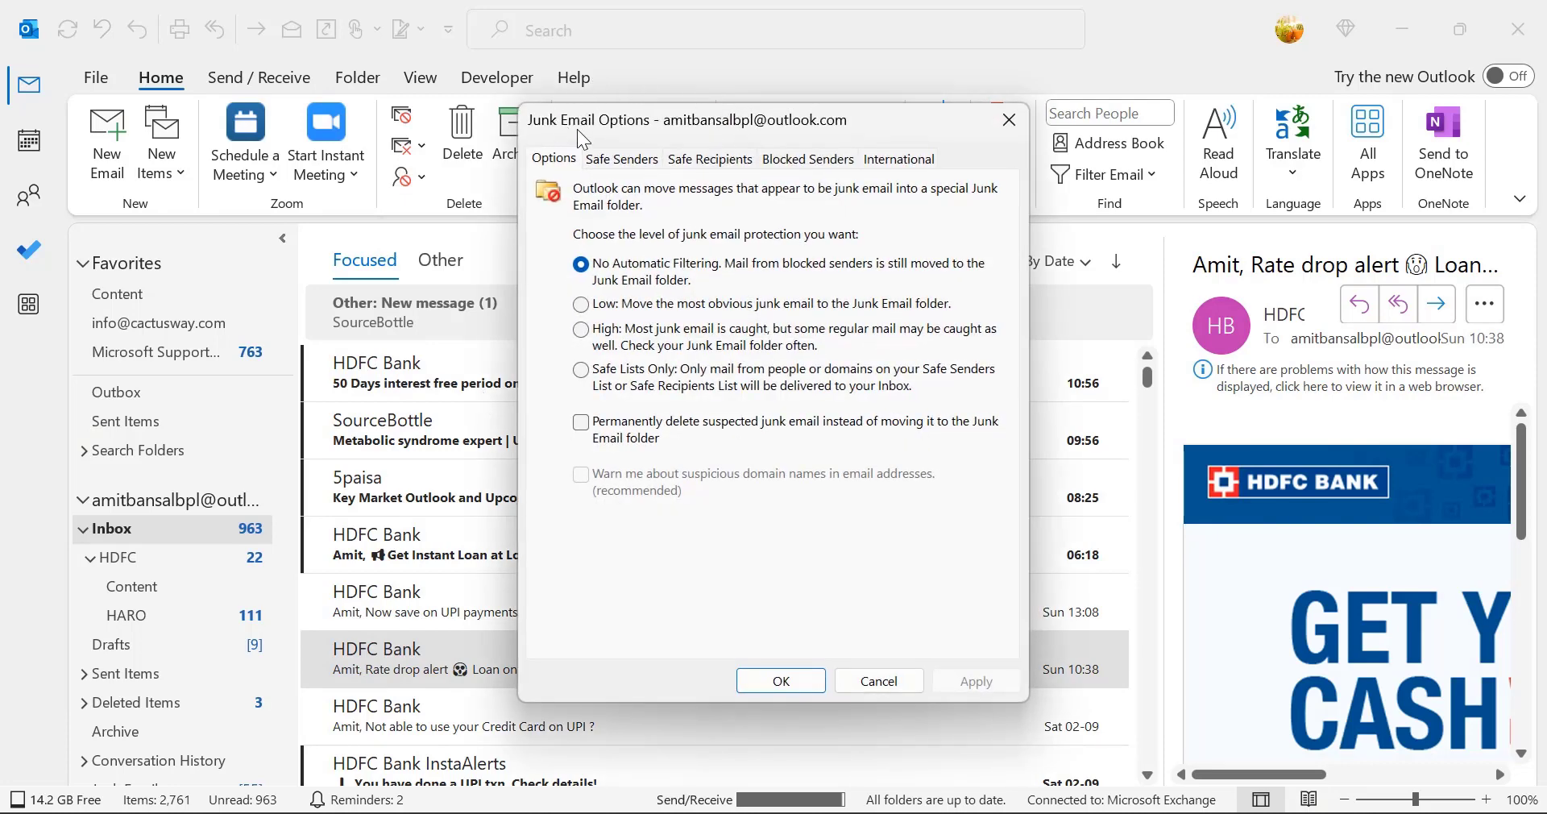
left_click(786, 159)
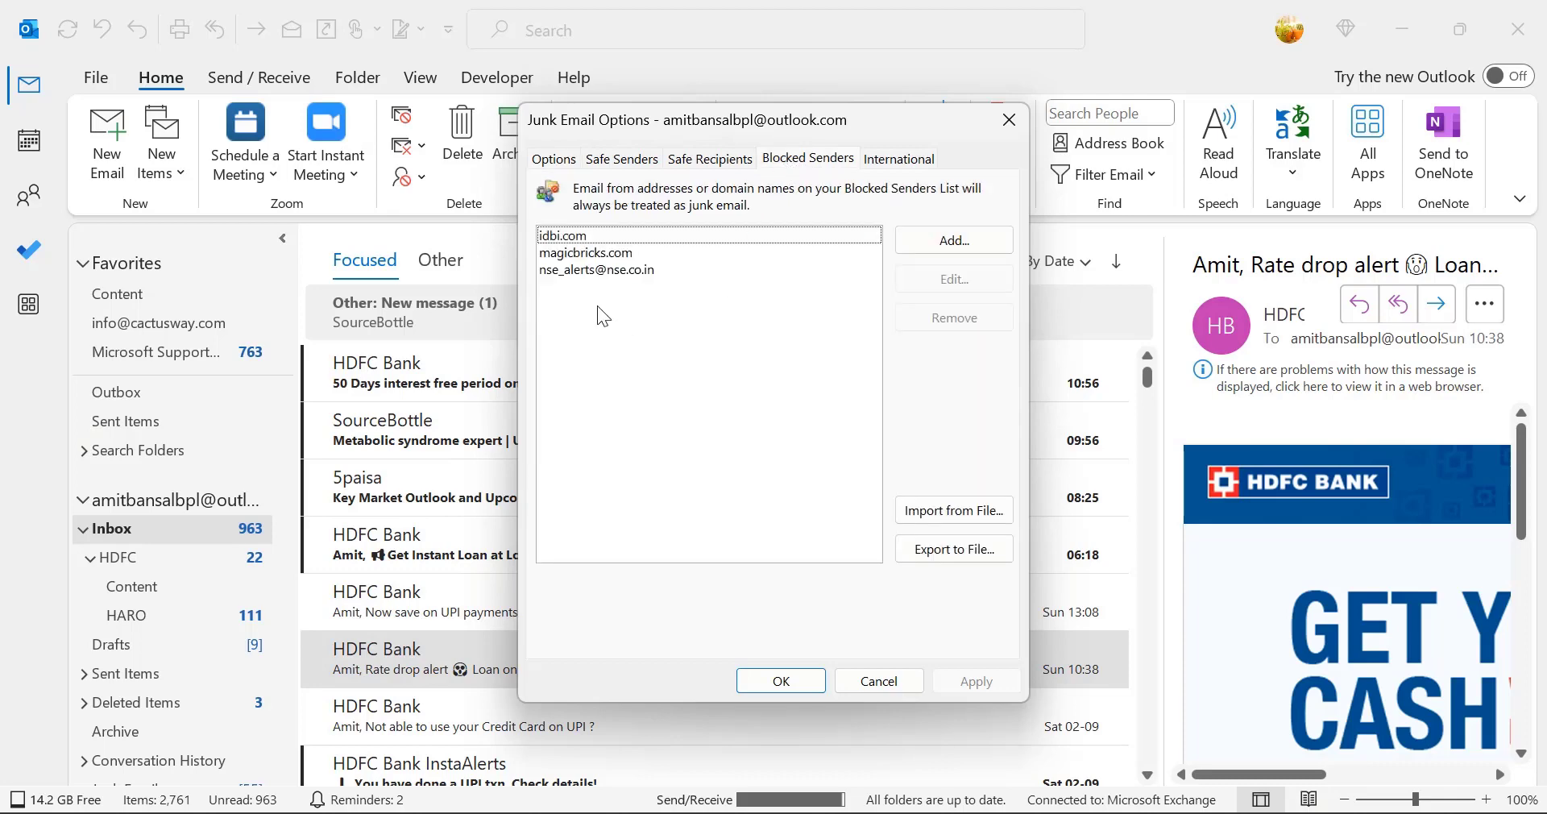
left_click(586, 274)
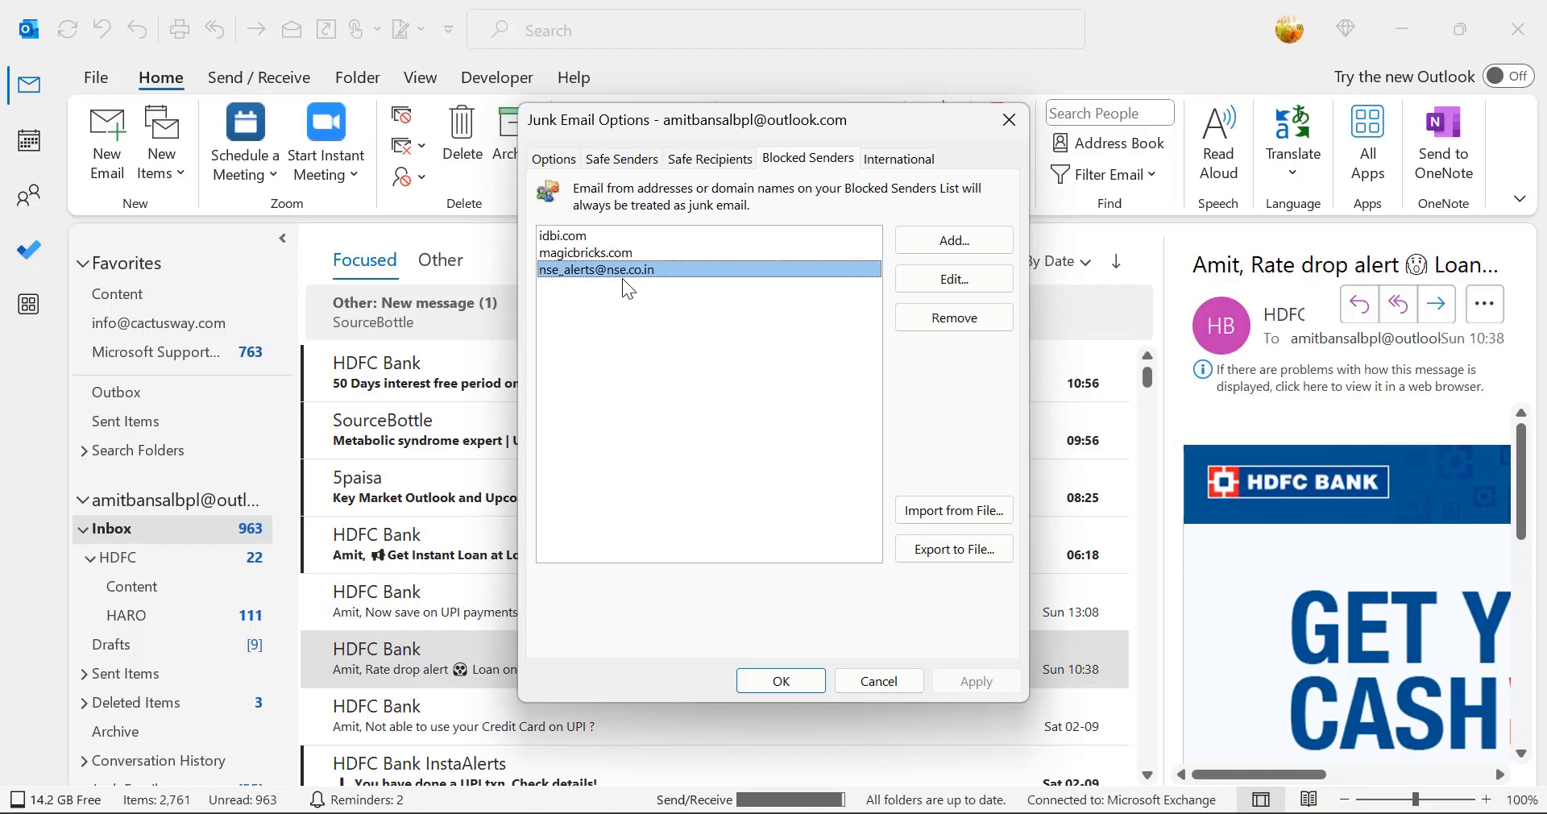
left_click(962, 328)
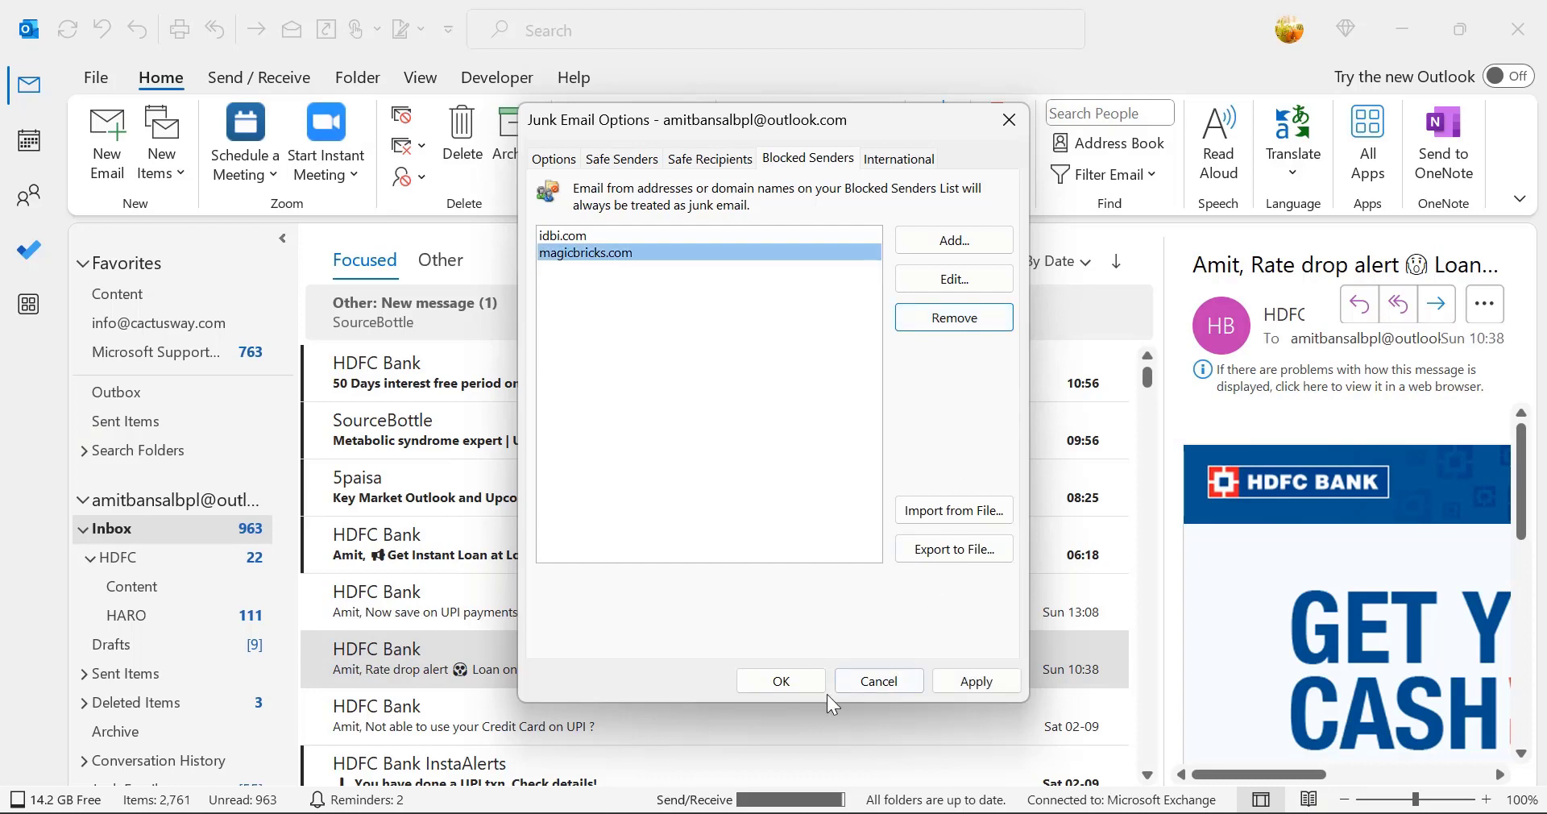
left_click(977, 681)
left_click(785, 681)
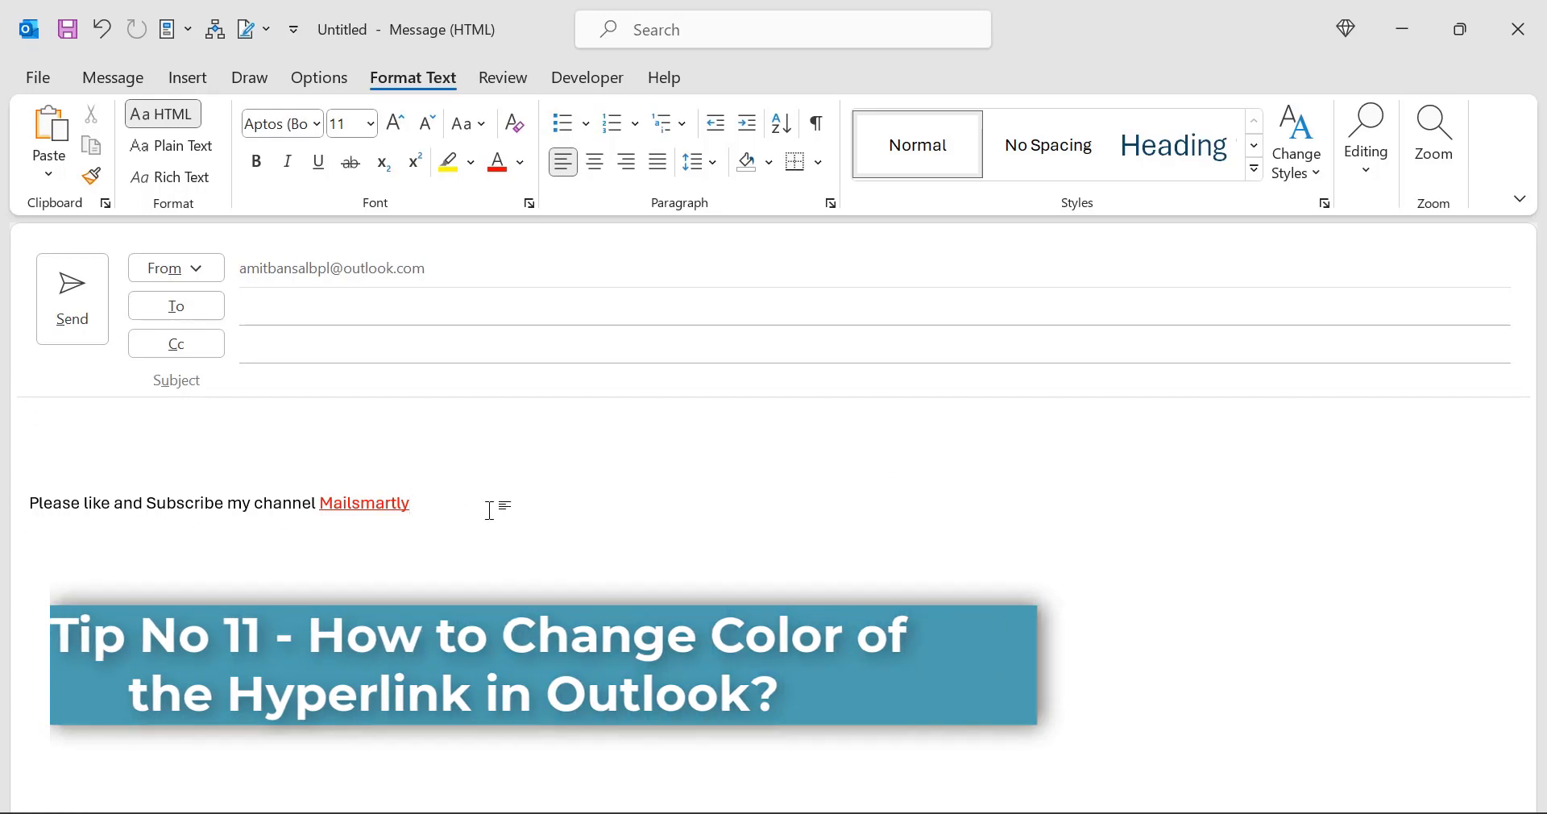
Modify the Hyperlink style of the Mailsmartly link in the email body to use the standard Blue font colour
left_click(375, 509)
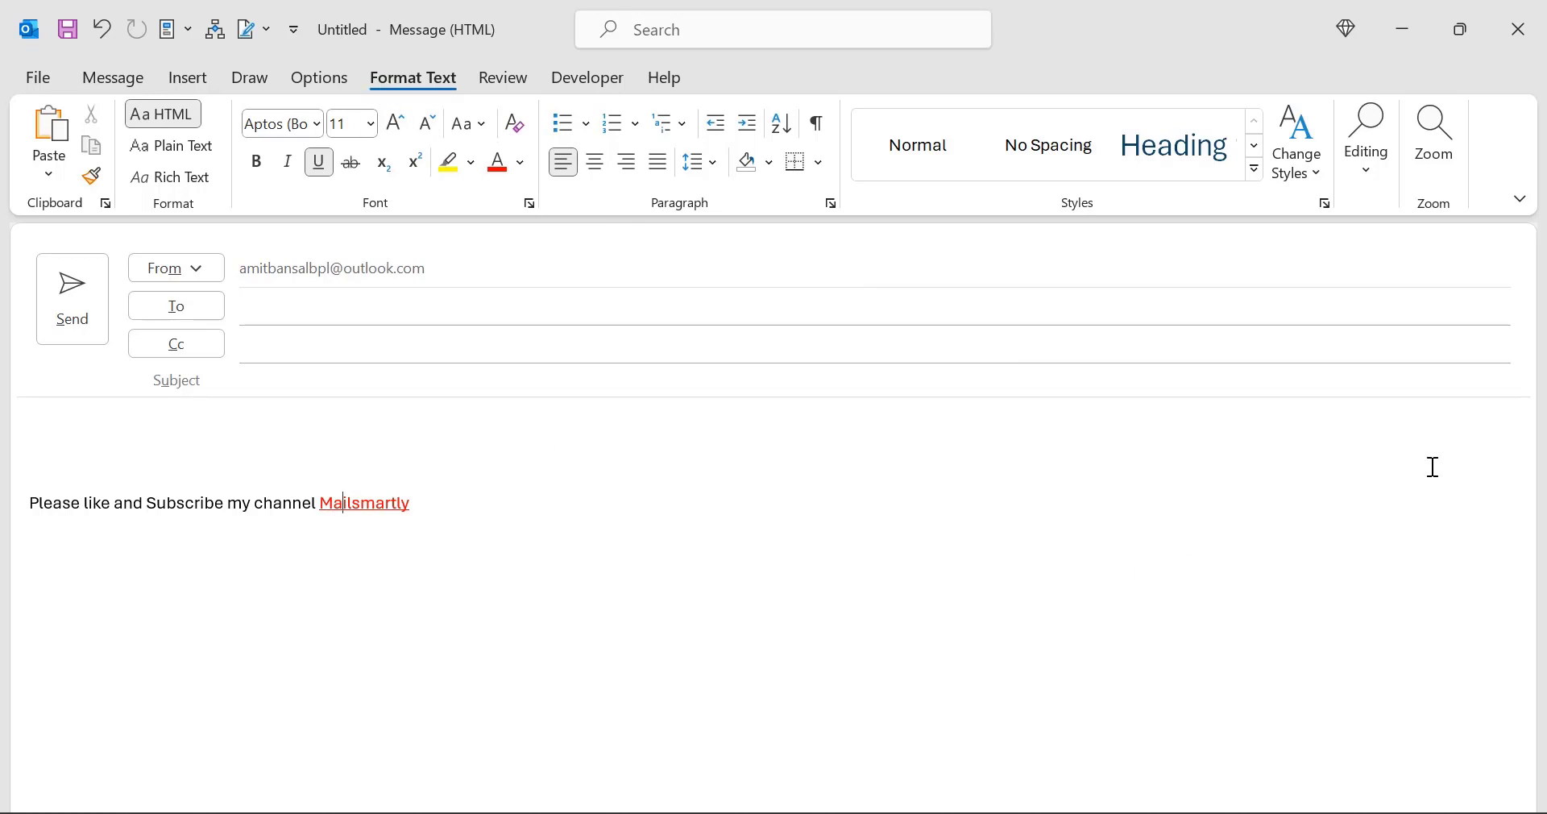
left_click(1324, 204)
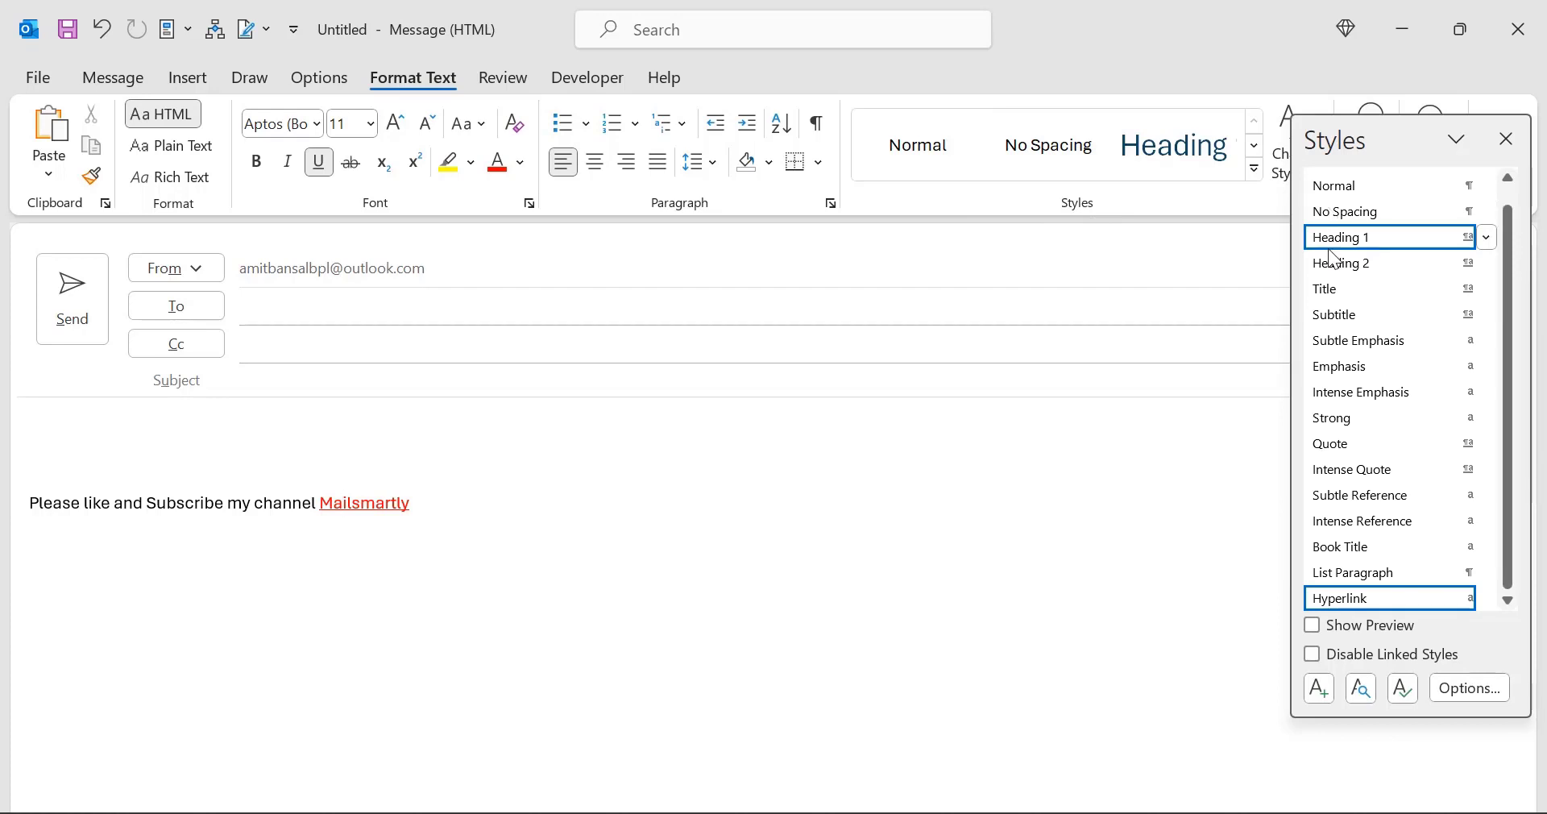
mouse_move(1398, 600)
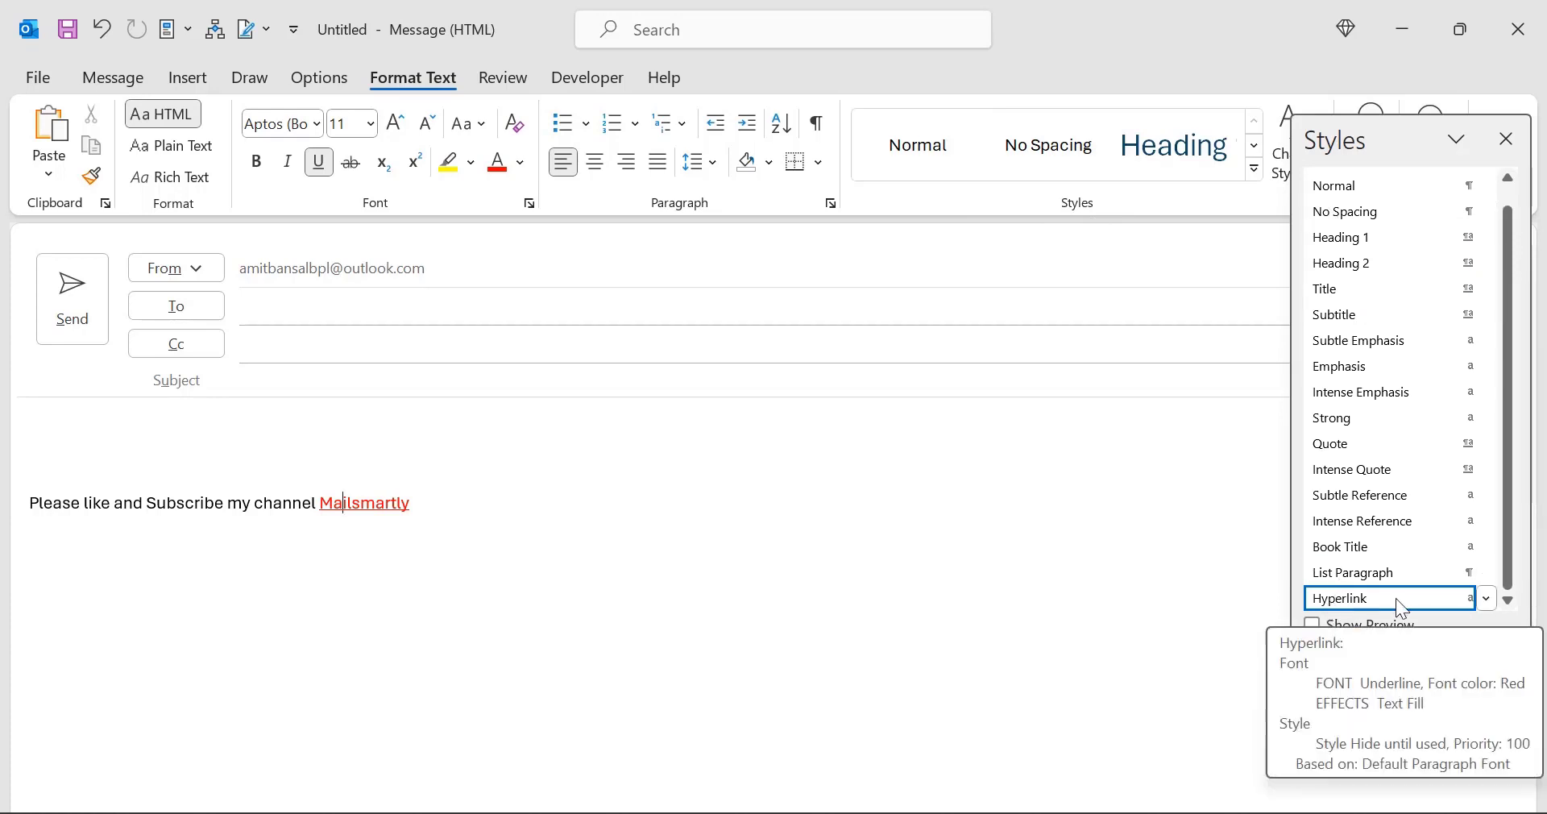
left_click(1487, 600)
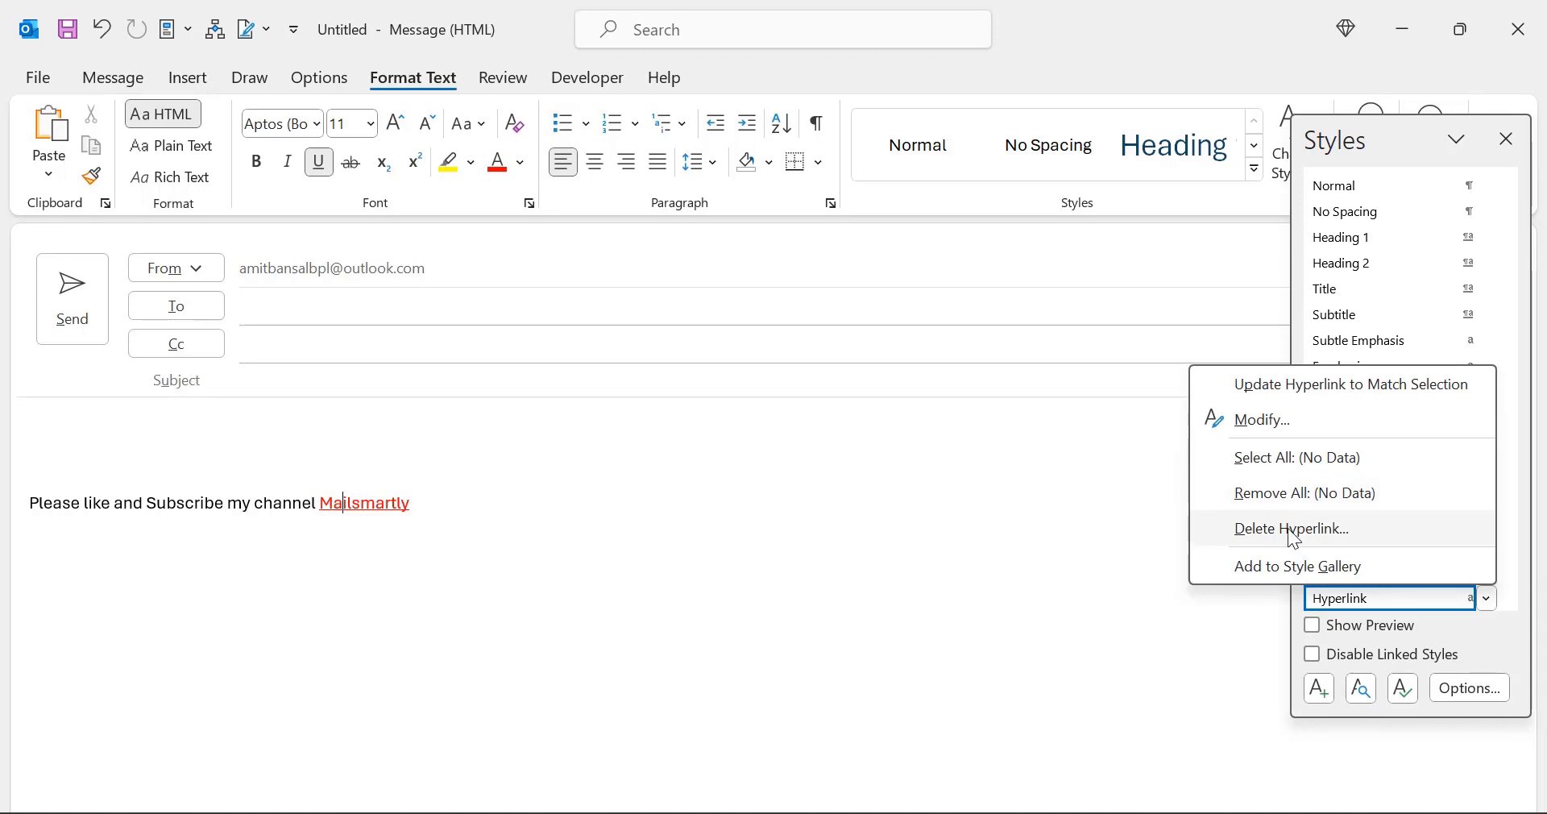
left_click(1280, 419)
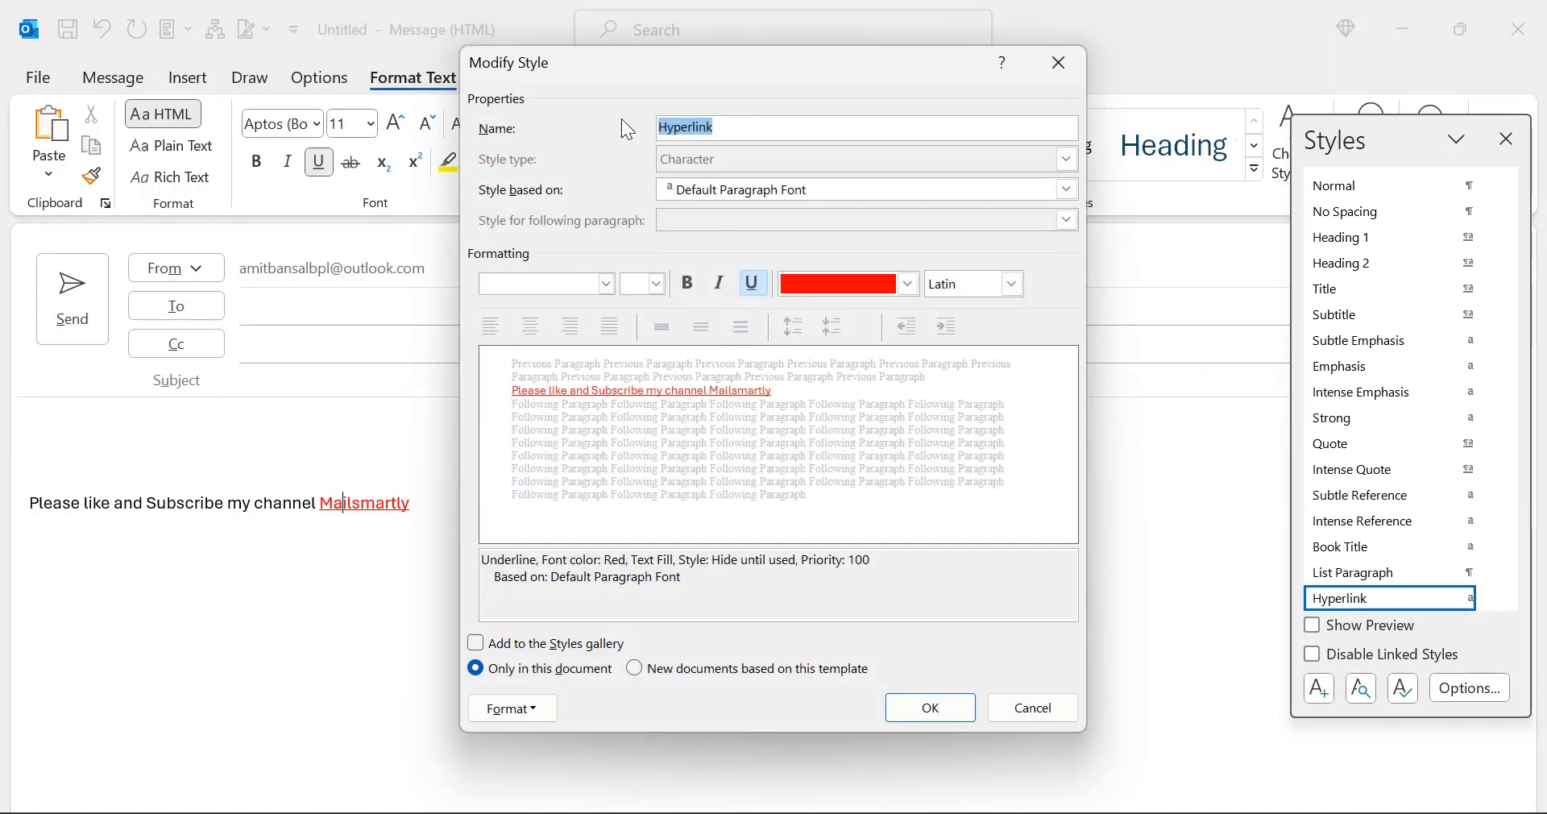
left_click_drag(622, 51, 654, 137)
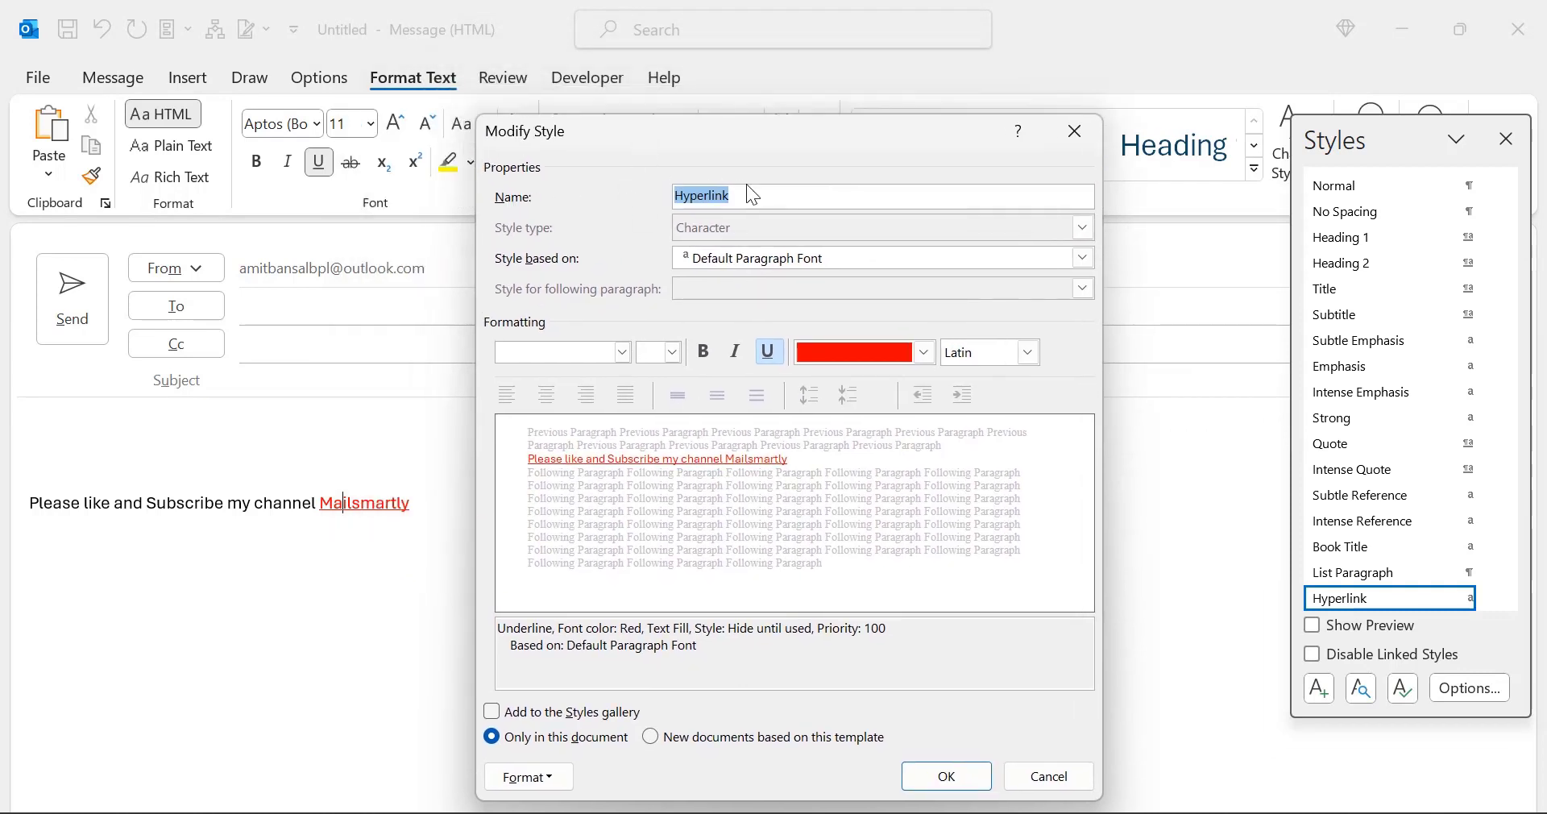
left_click(927, 354)
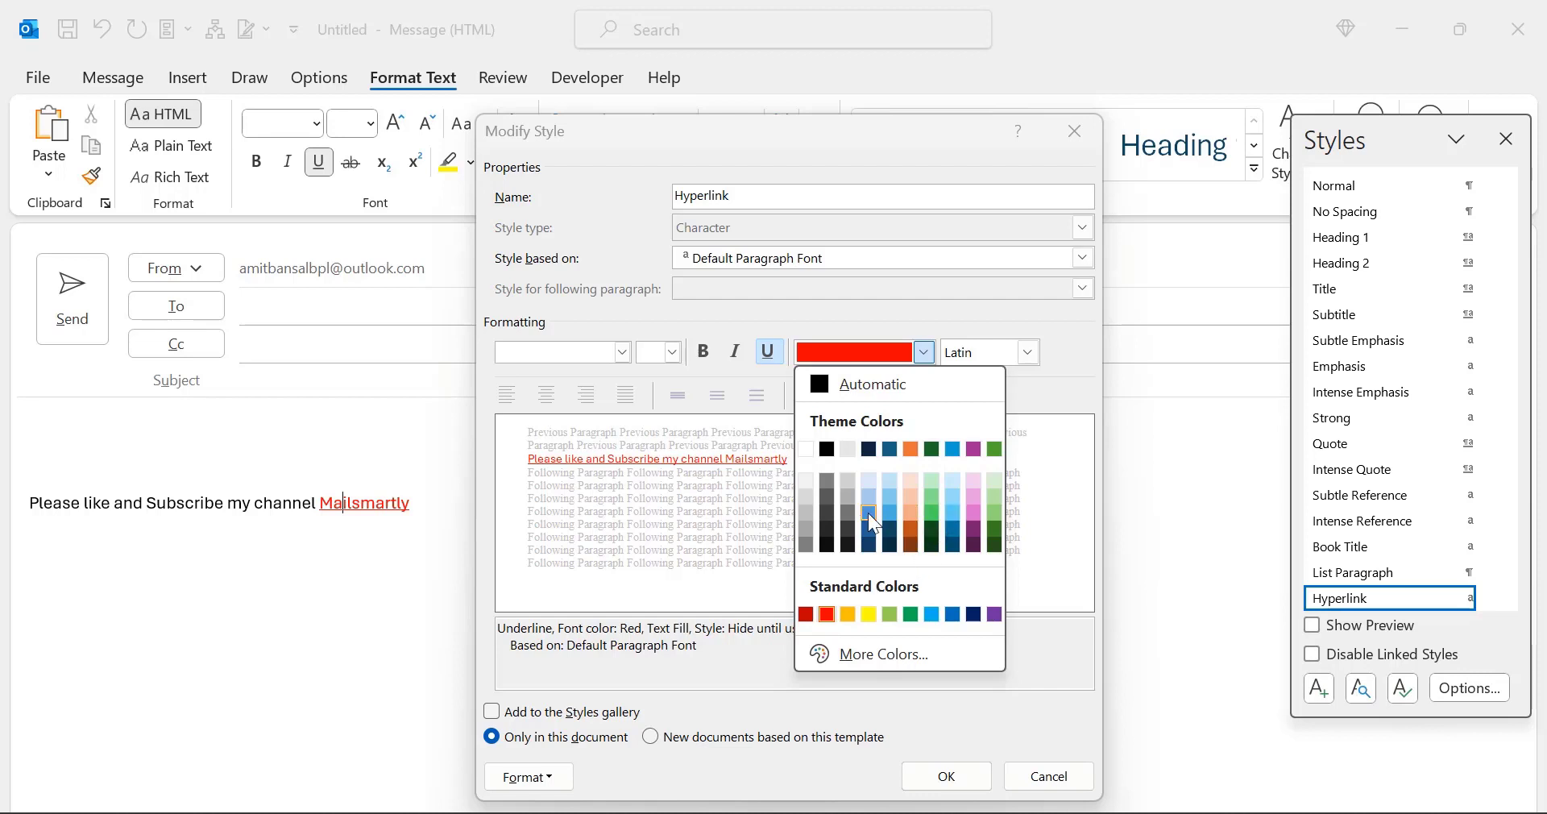
left_click(951, 614)
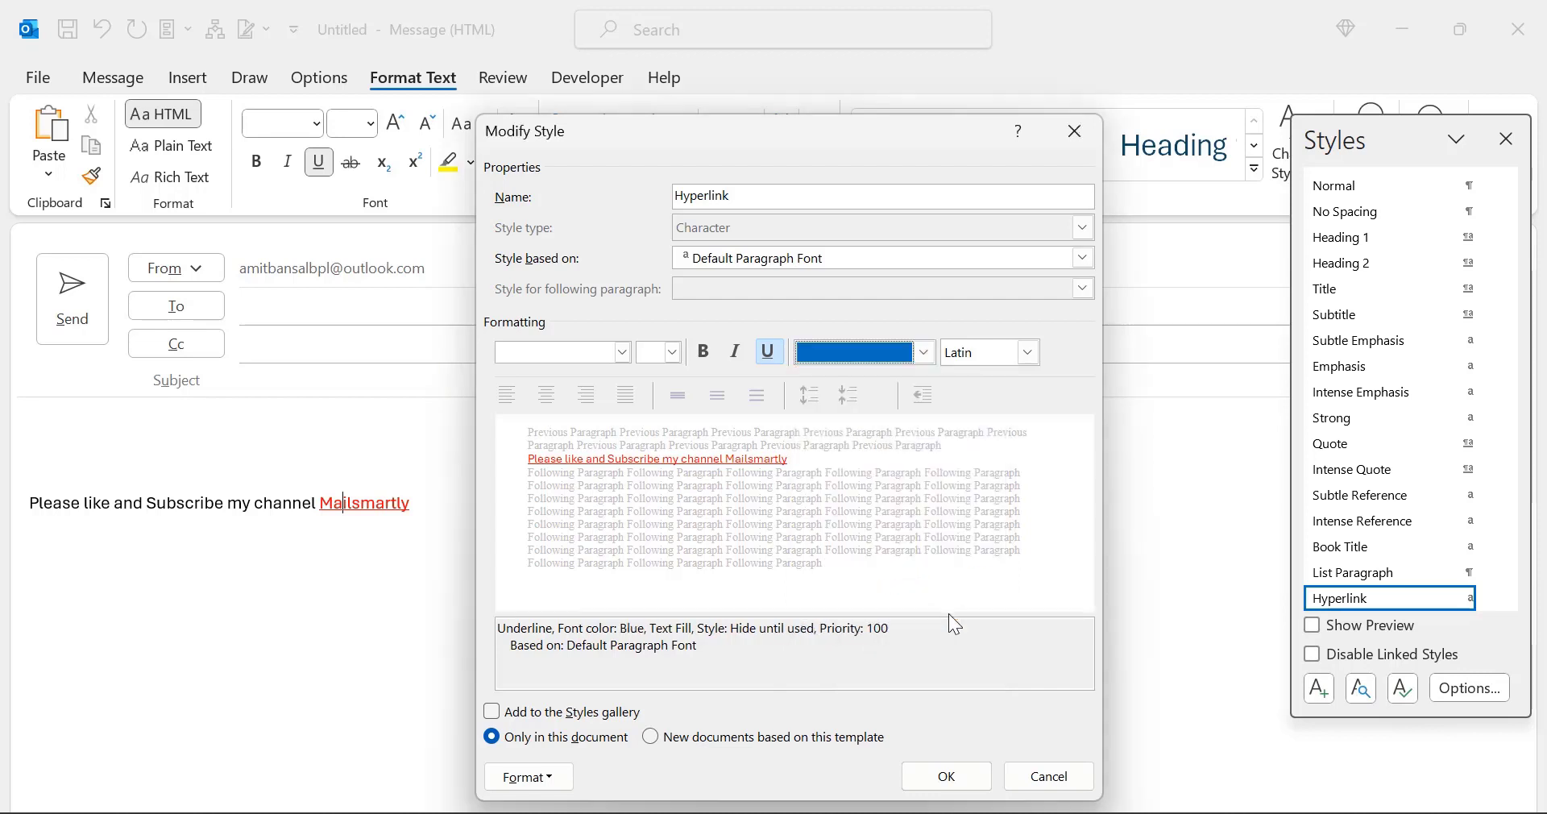
left_click(959, 782)
left_click(726, 580)
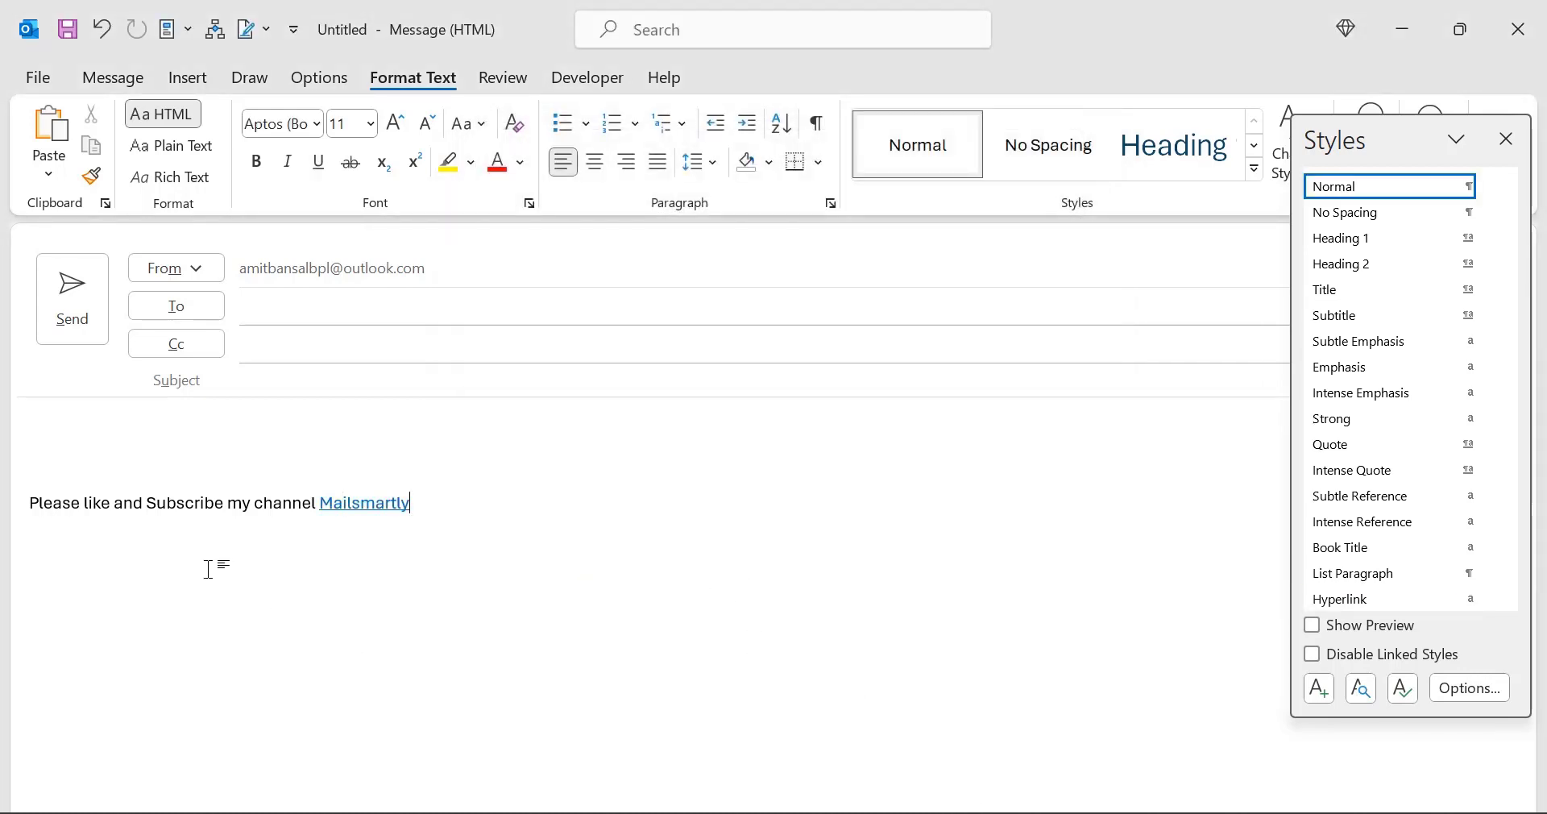
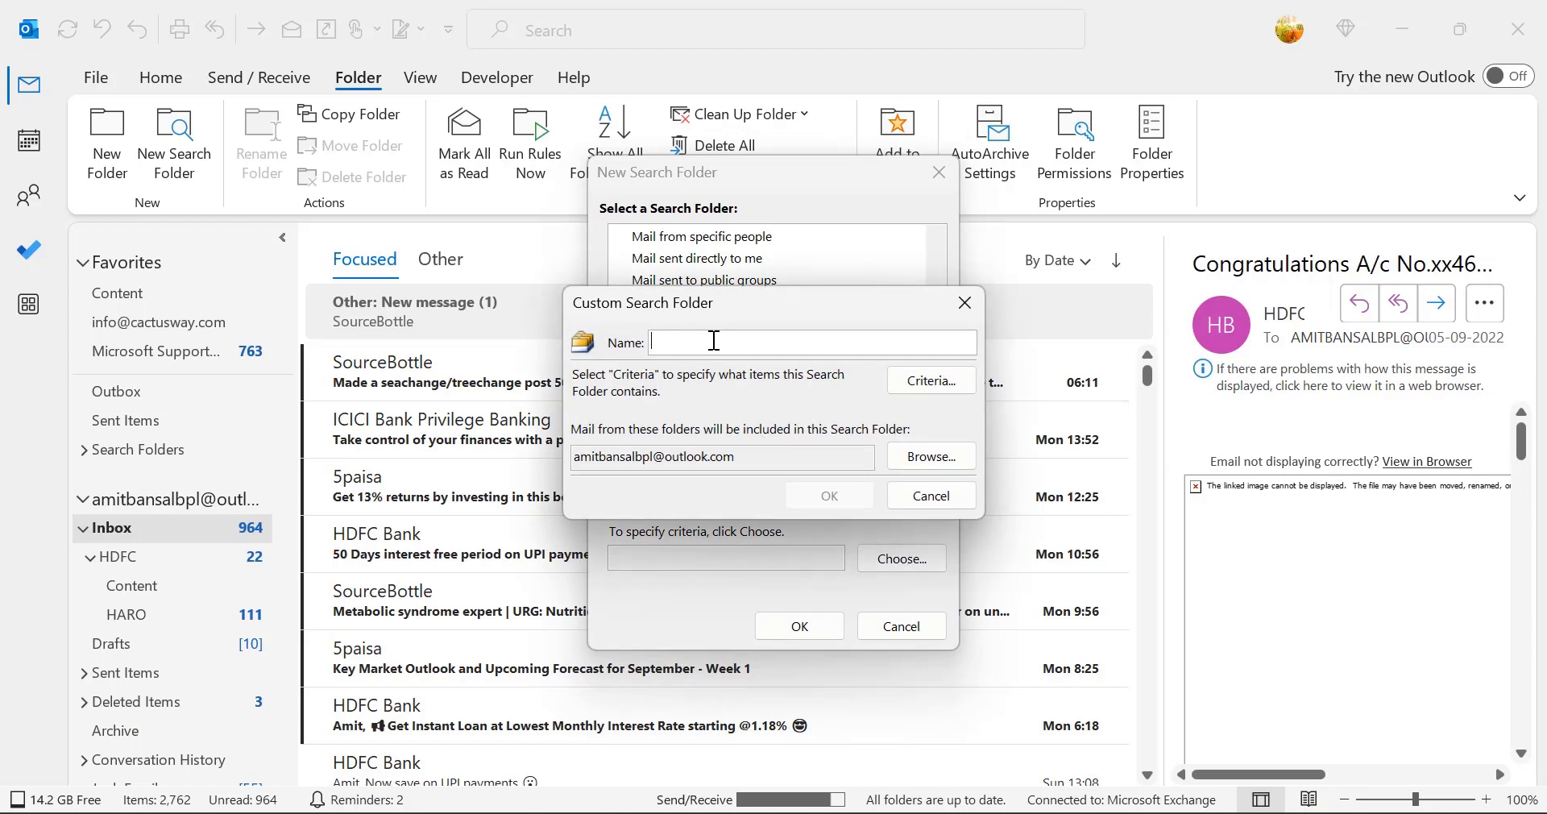
Name the custom search folder 45 Days ago and open its advanced criteria
type("45 Days ago")
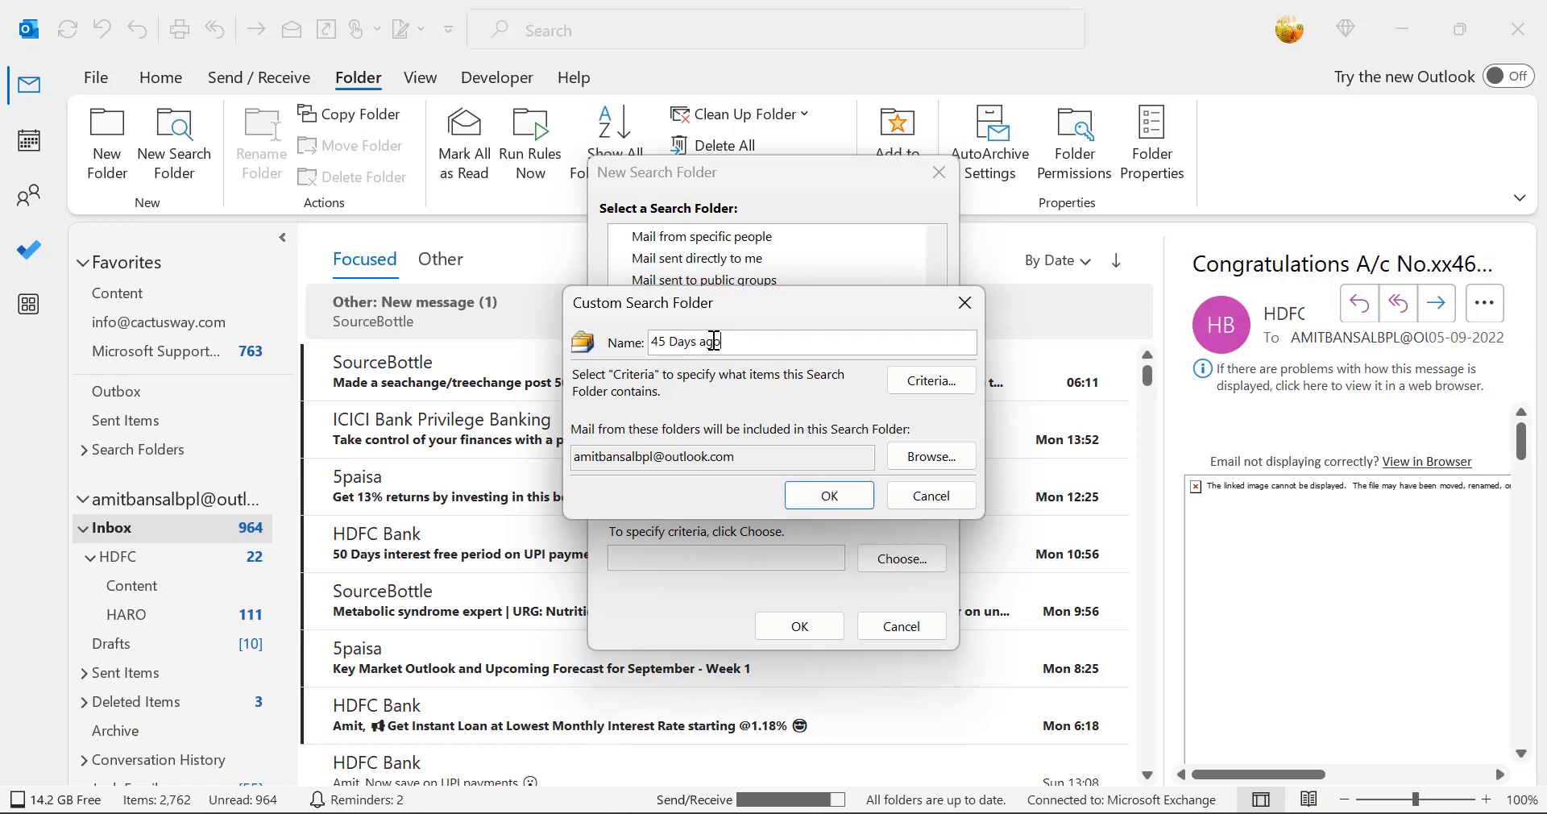
key("alt+c")
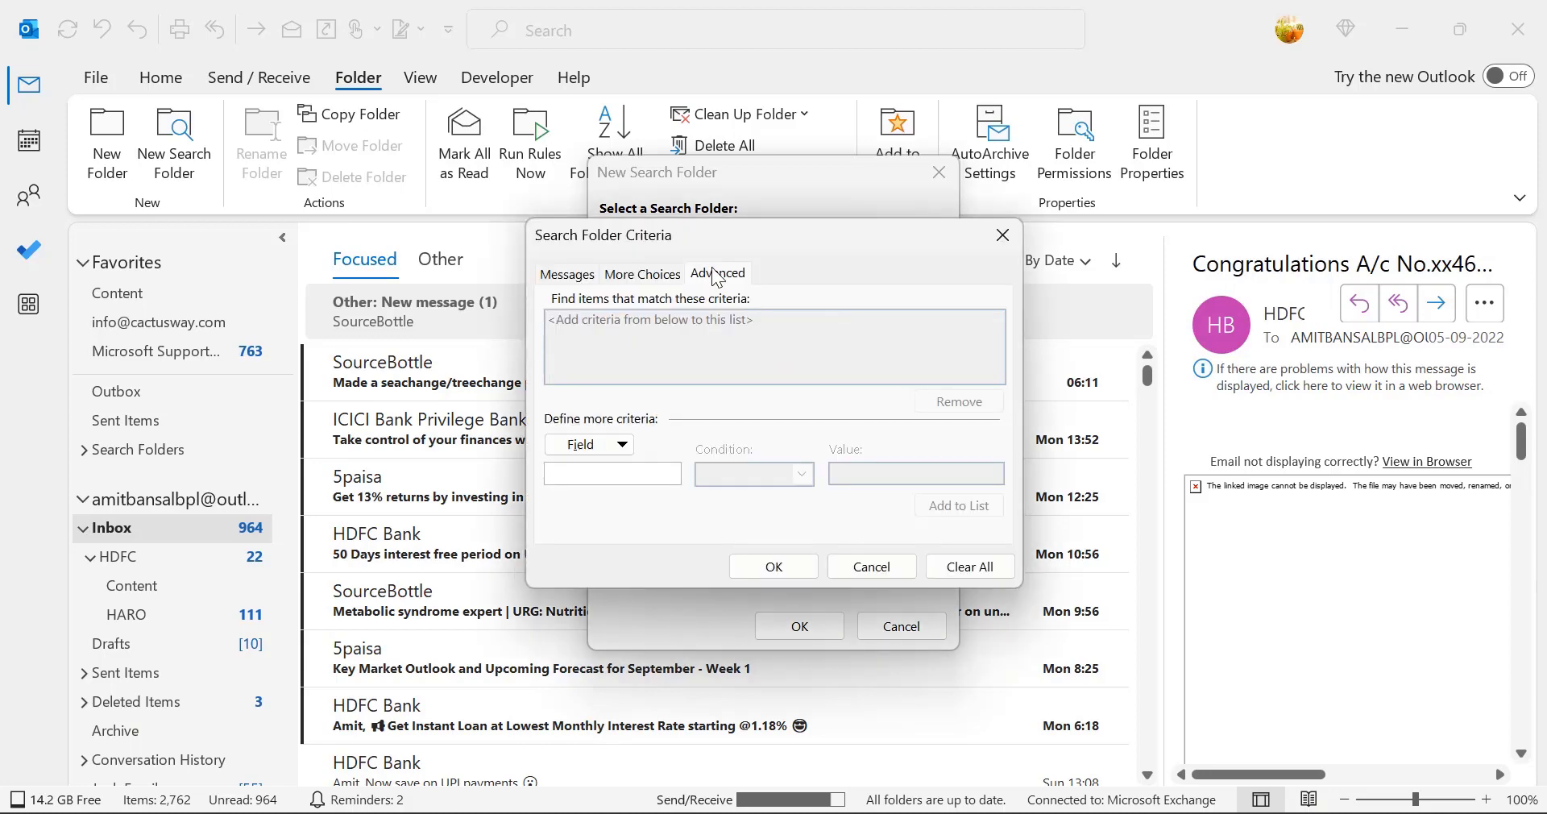
Add a search folder criterion for the Received field with the condition on or before and the value 45 days ago
left_click(622, 444)
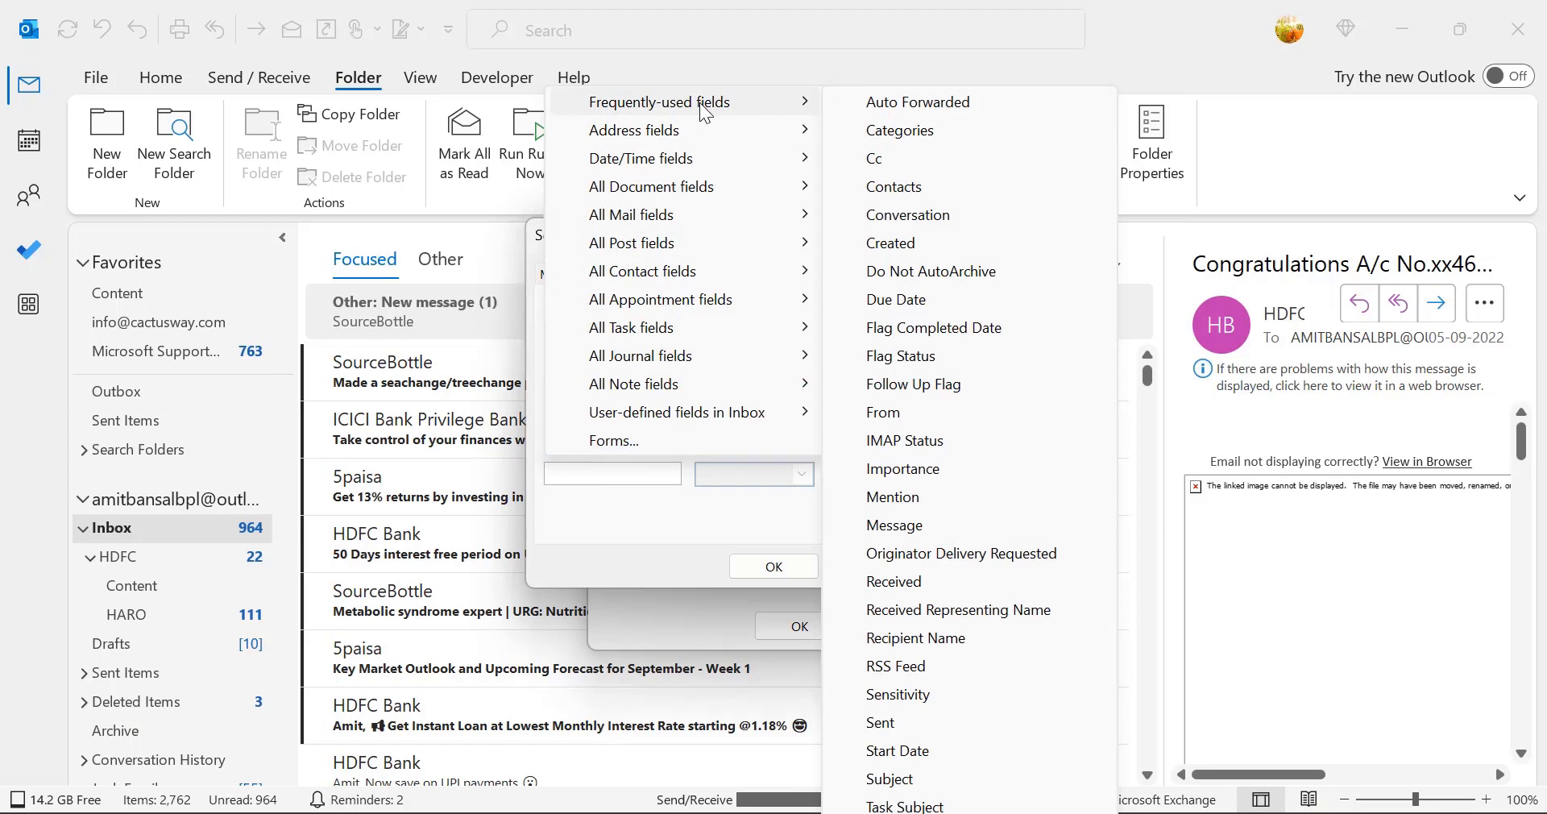
left_click(563, 516)
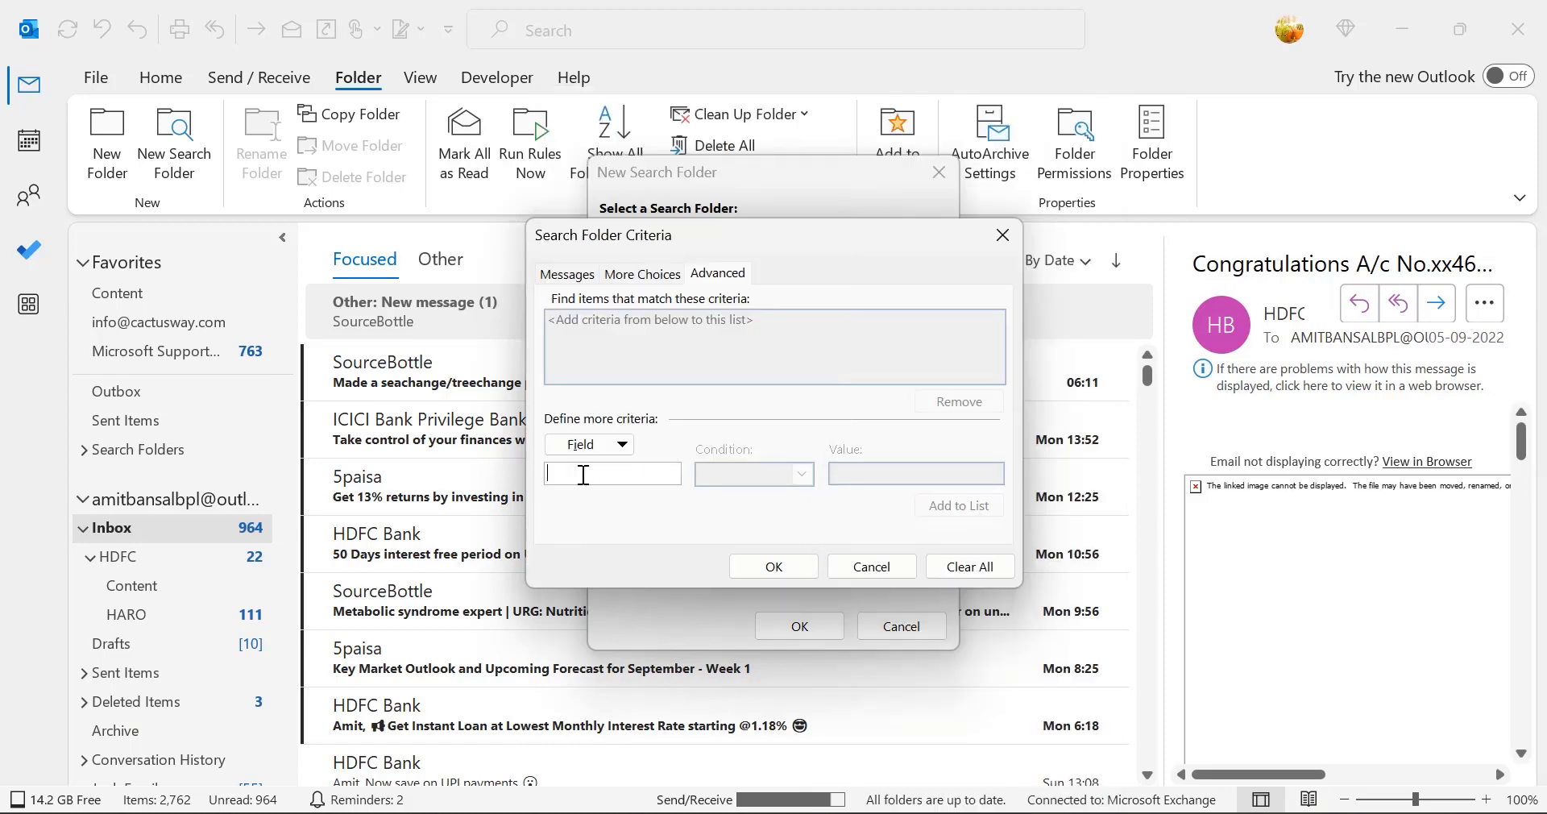
type("Received")
left_click(782, 472)
scroll(758, 541, "down", 1)
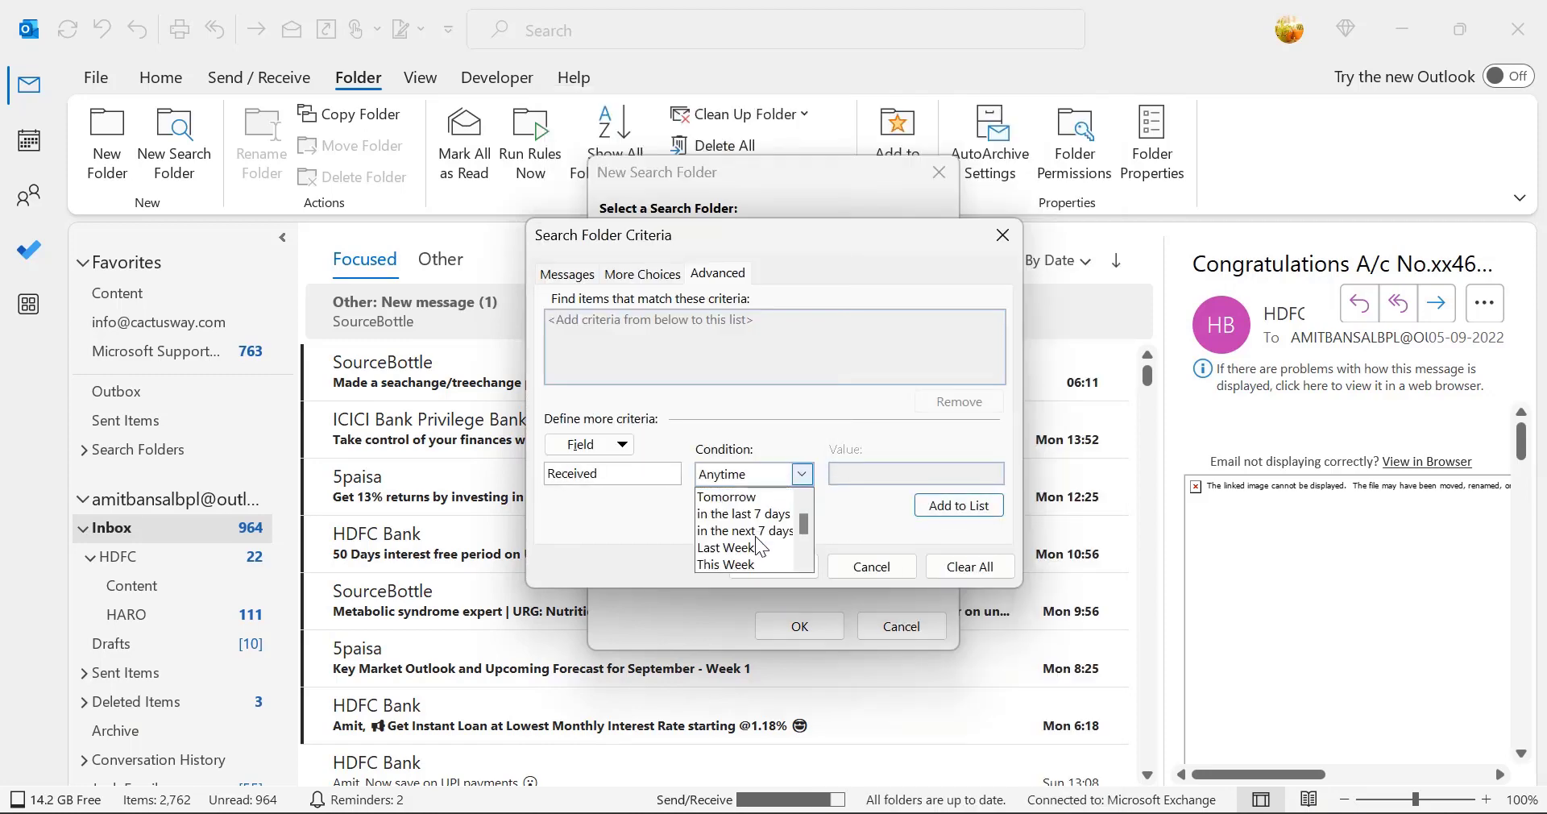
scroll(757, 541, "down", 3)
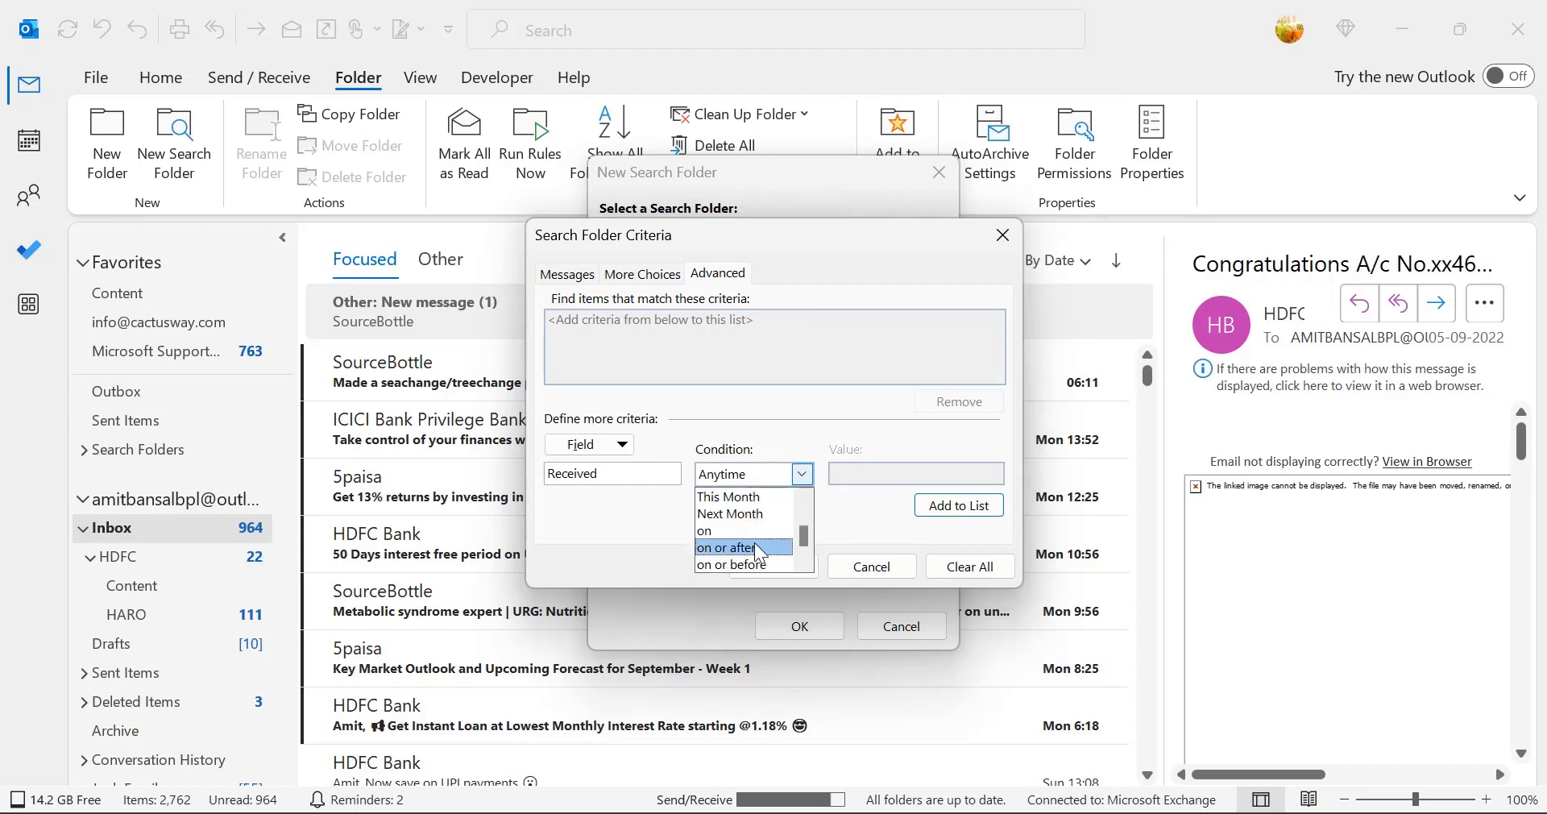
scroll(757, 532, "down", 1)
left_click(766, 510)
left_click(876, 480)
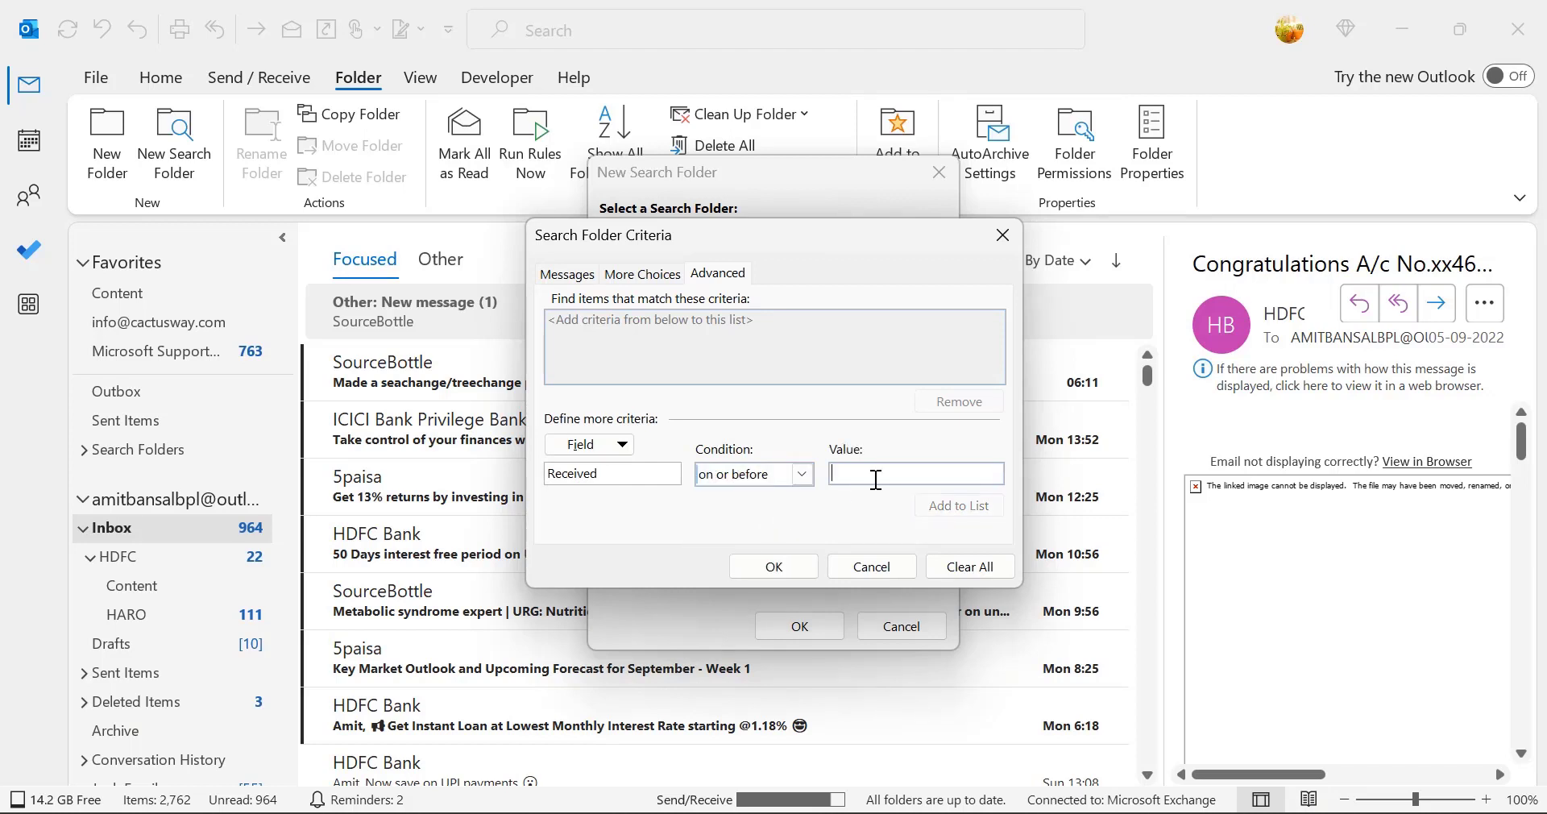
type("45 ")
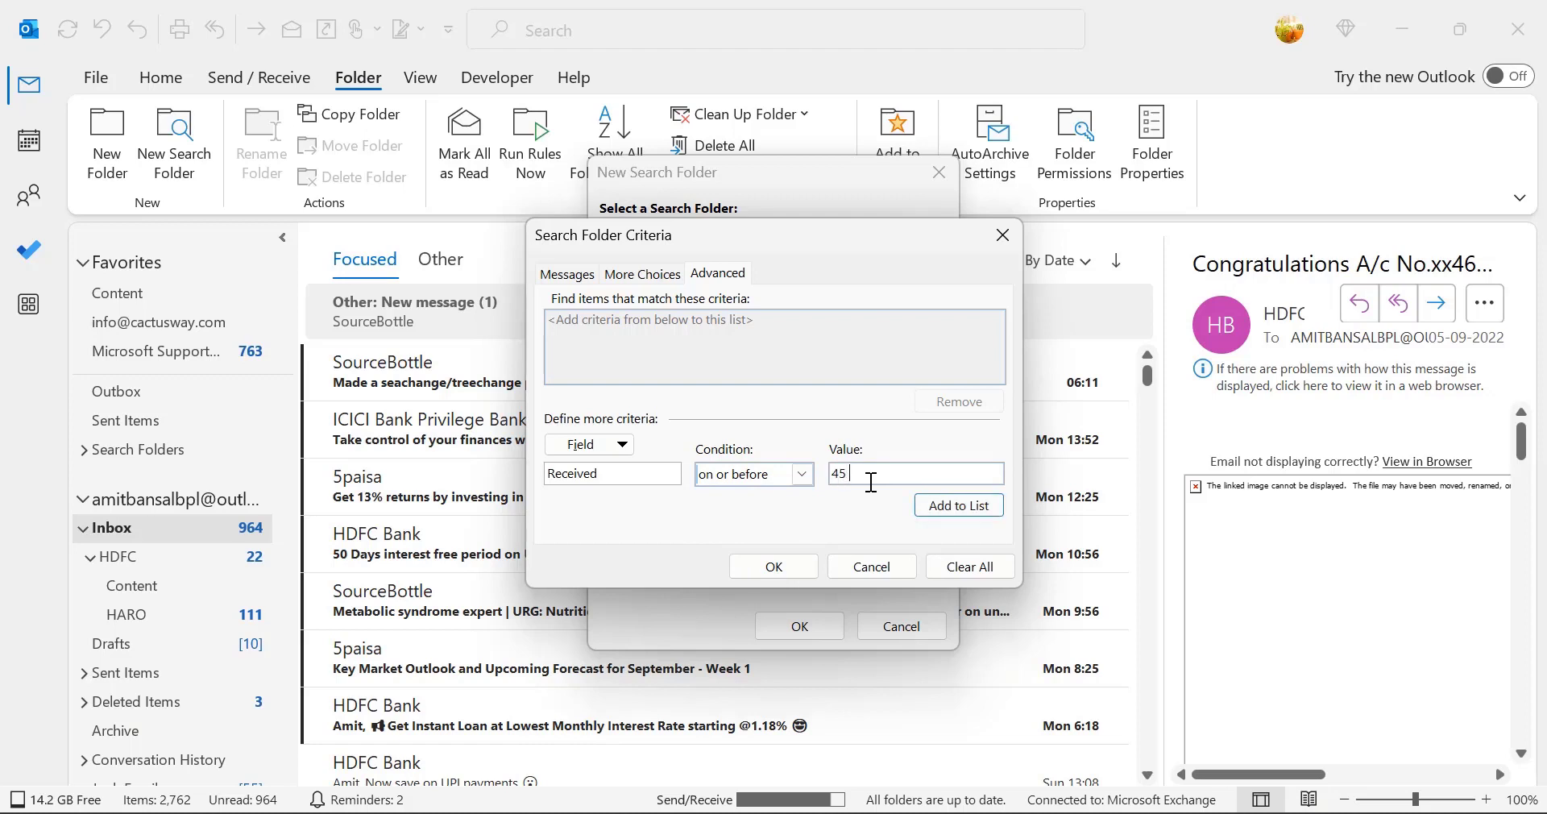
type("days ago")
left_click(953, 510)
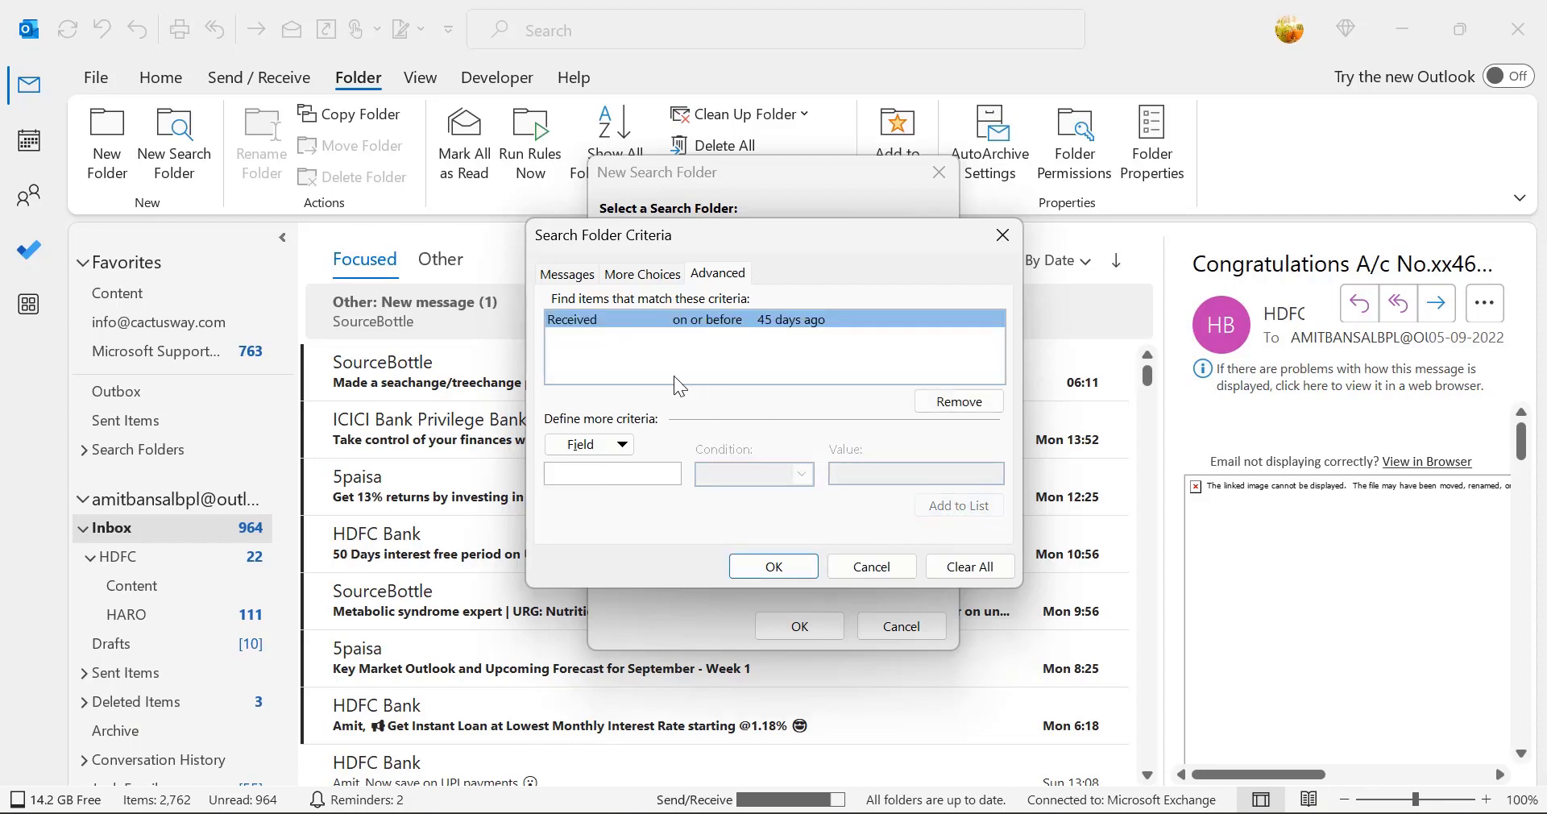
Accept the criteria and create the 45 Days ago search folder, confirming all open dialogs
left_click(806, 569)
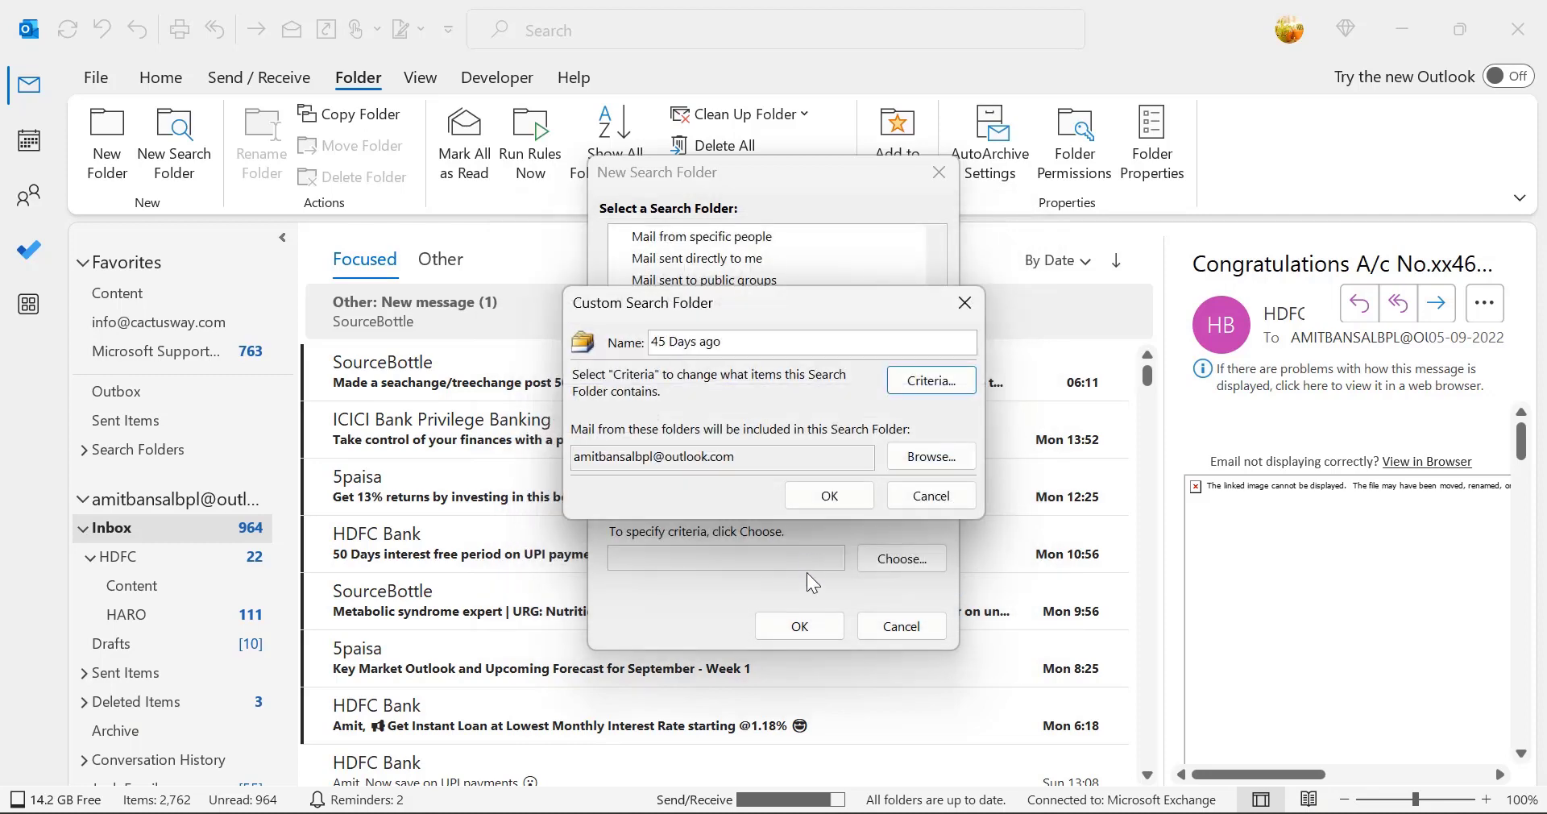
left_click(838, 501)
left_click(802, 627)
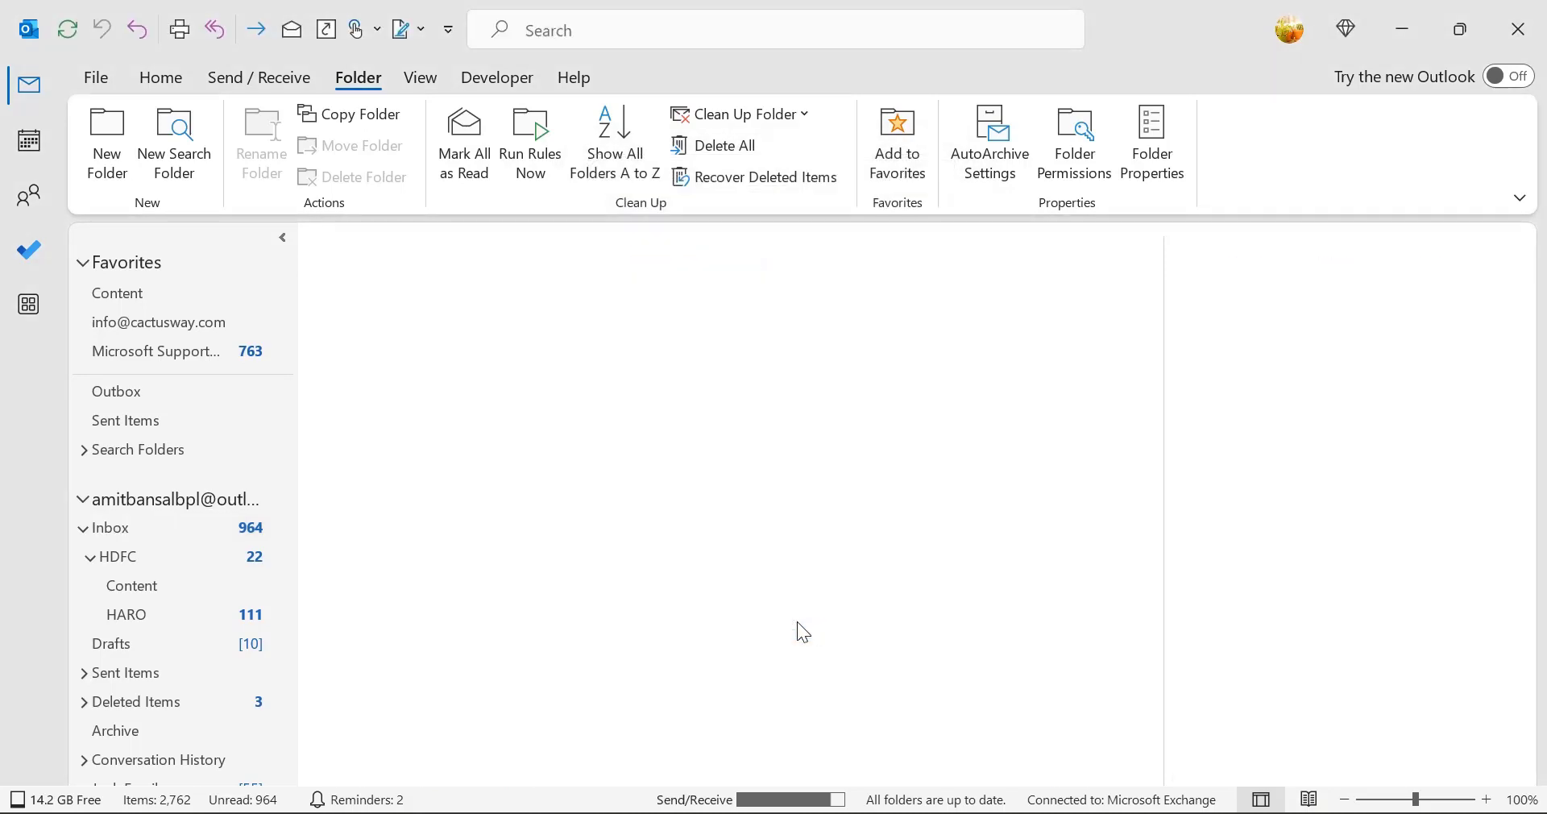